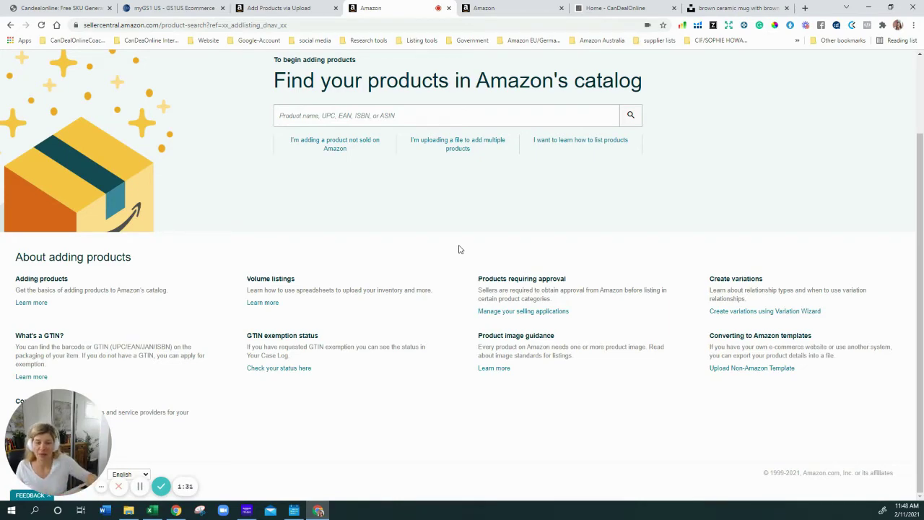
# Switch to the CoffeeMugs workbook in Excel and skim the inventory file guidance on the Instructions sheet.
pyautogui.click(151, 511)
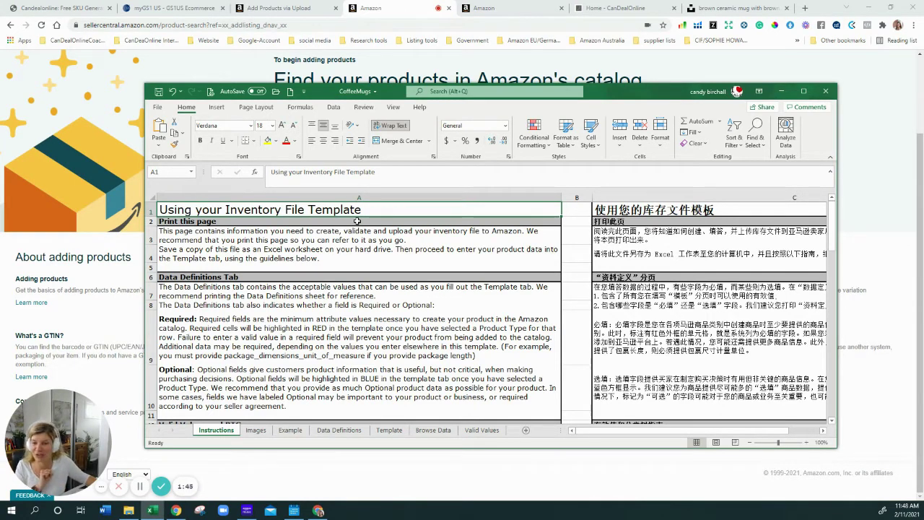
pyautogui.scroll(-1, 478, 257)
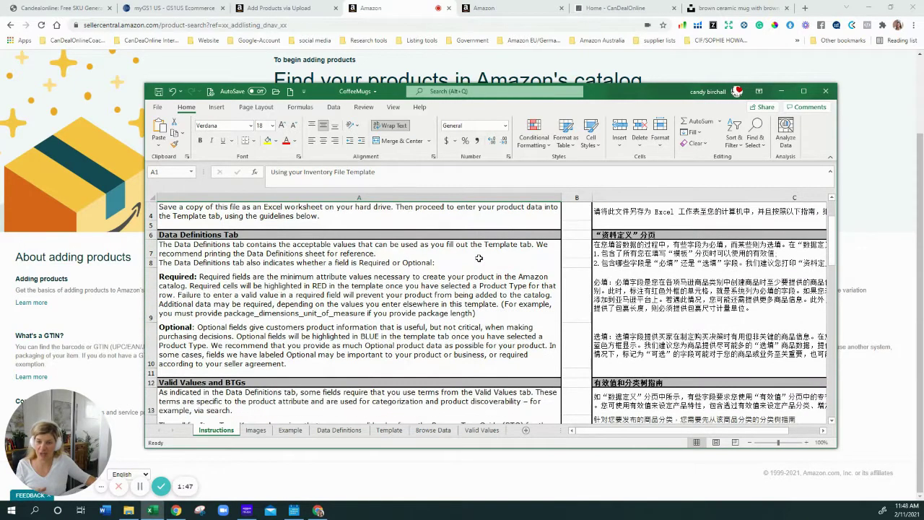
pyautogui.scroll(-4, 478, 258)
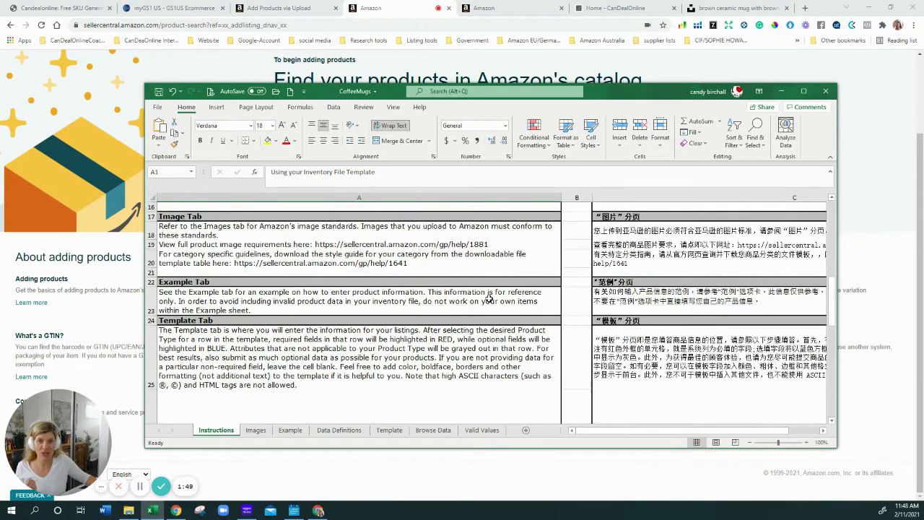
pyautogui.scroll(-1, 488, 299)
pyautogui.scroll(4, 488, 298)
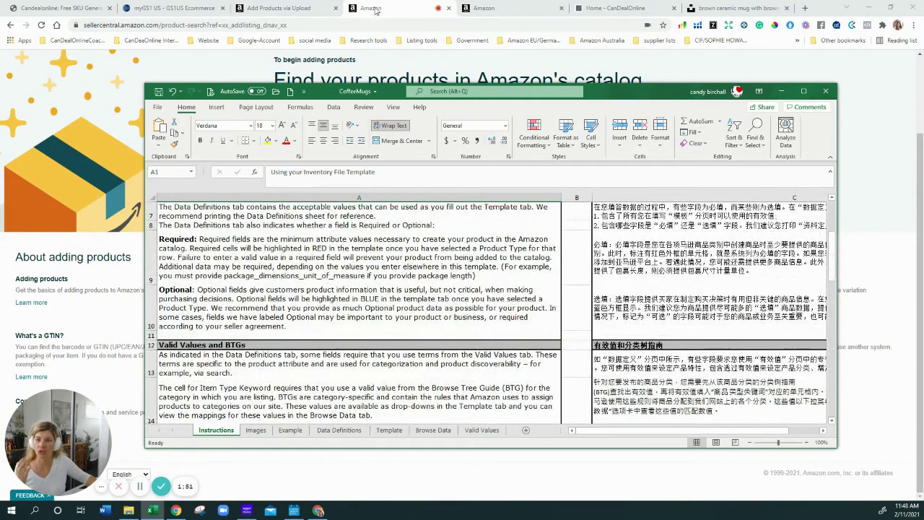
# View the myGS1 US dashboard in the browser, then return to the Seller Central product search page.
pyautogui.click(162, 9)
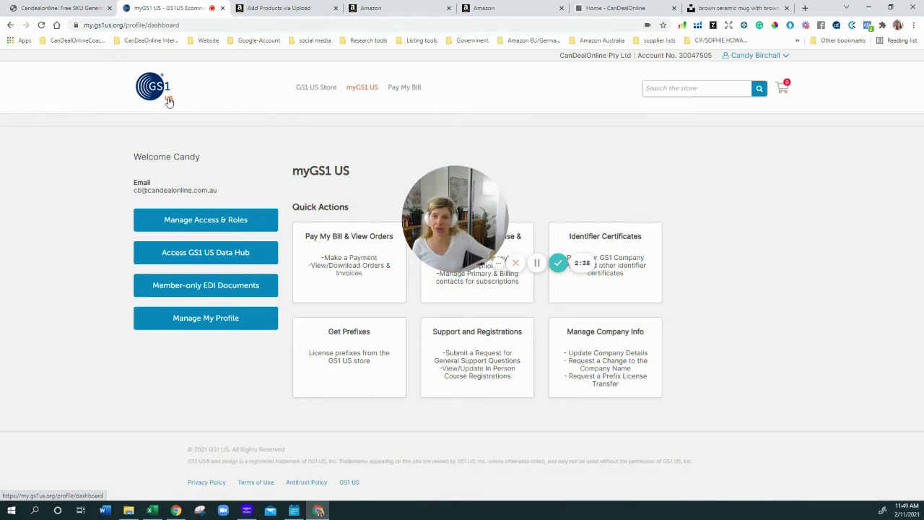
pyautogui.click(354, 9)
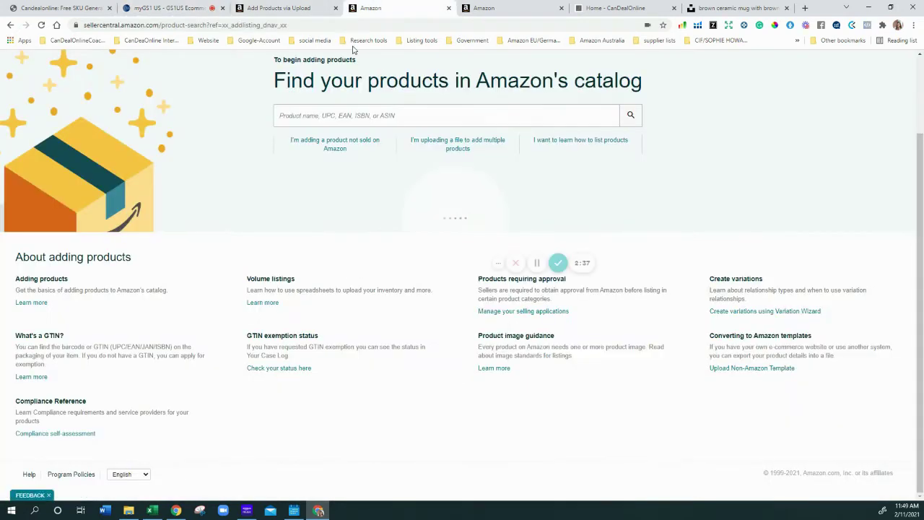
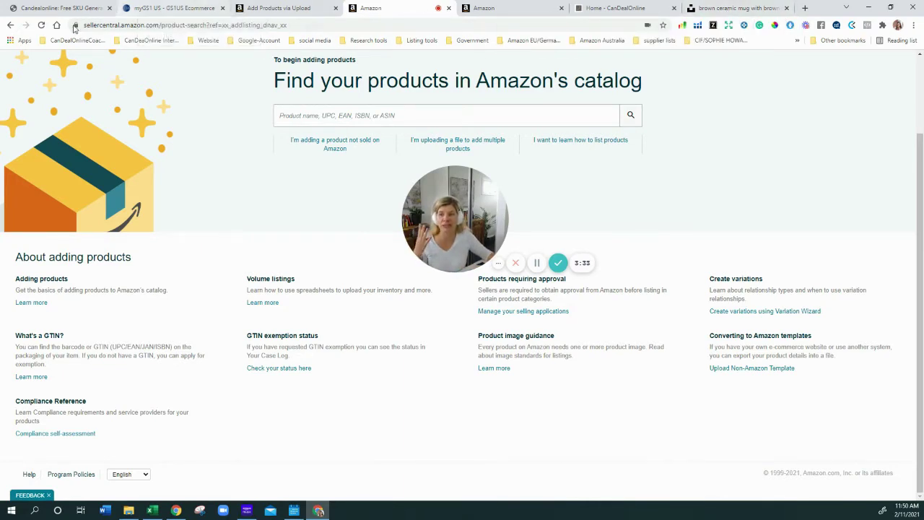
# In the online SKU generator, add a Blue variant of the Mugs, Set 6, 12 OZ item to the SKU list.
pyautogui.click(45, 13)
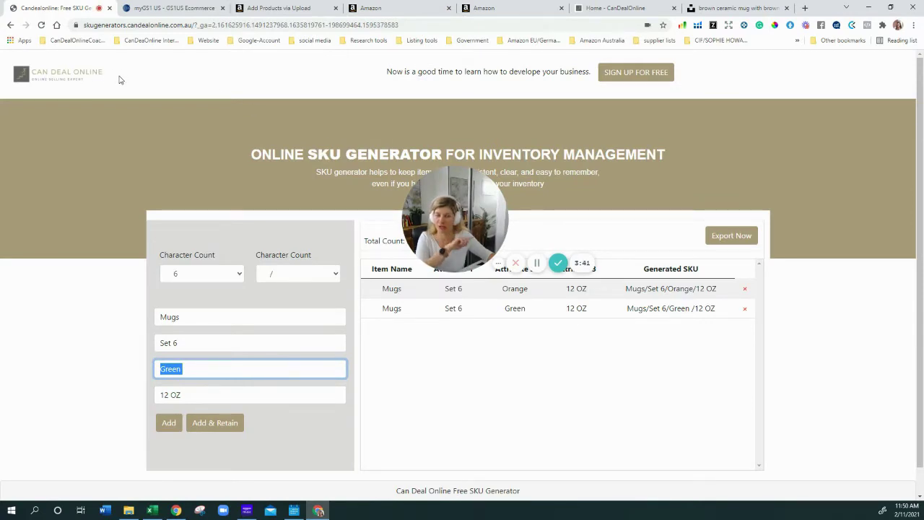
pyautogui.moveTo(457, 228); pyautogui.dragTo(92, 496)
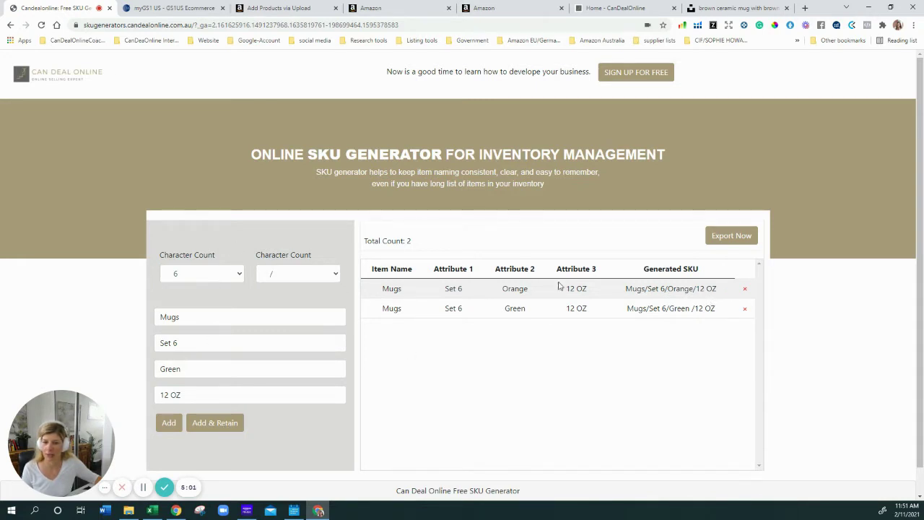
pyautogui.doubleClick(170, 369)
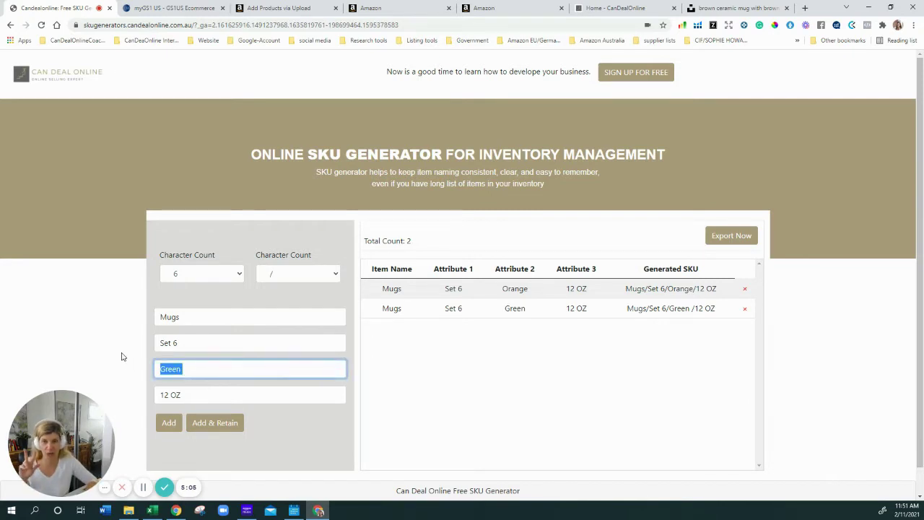
pyautogui.write('Blue')
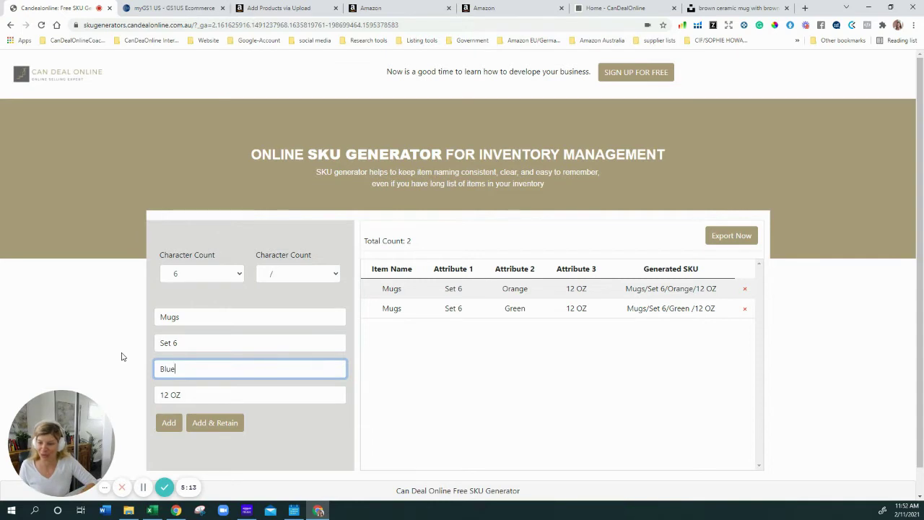
pyautogui.press('Return')
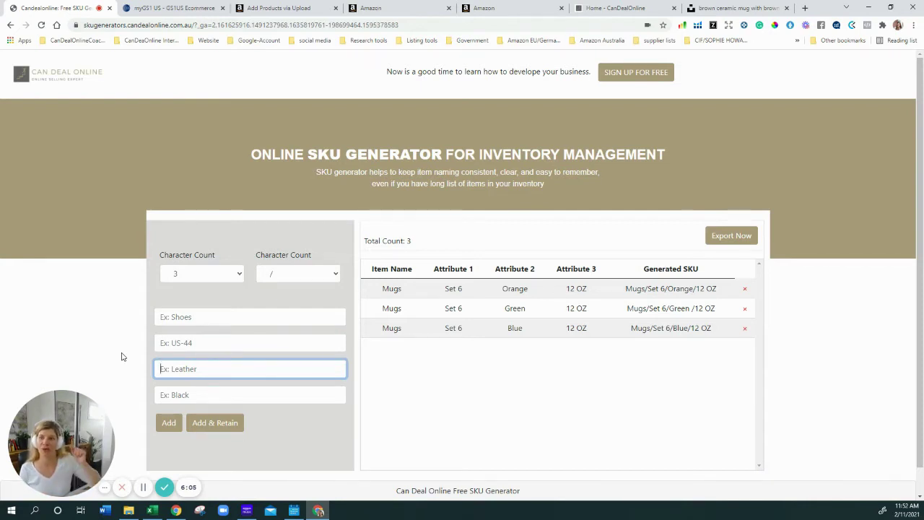
# Locate the Add Products via Upload link on the Seller Central home page and view the inventory file download page.
pyautogui.click(301, 12)
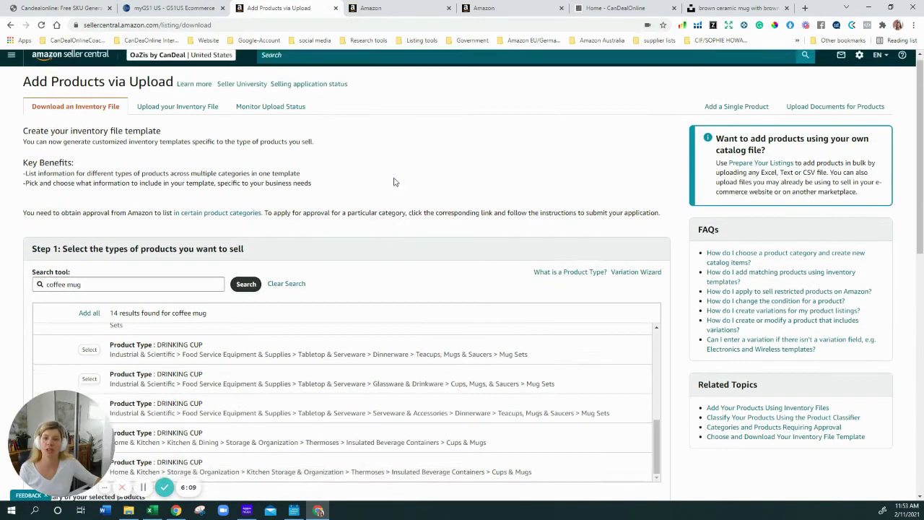
pyautogui.click(397, 10)
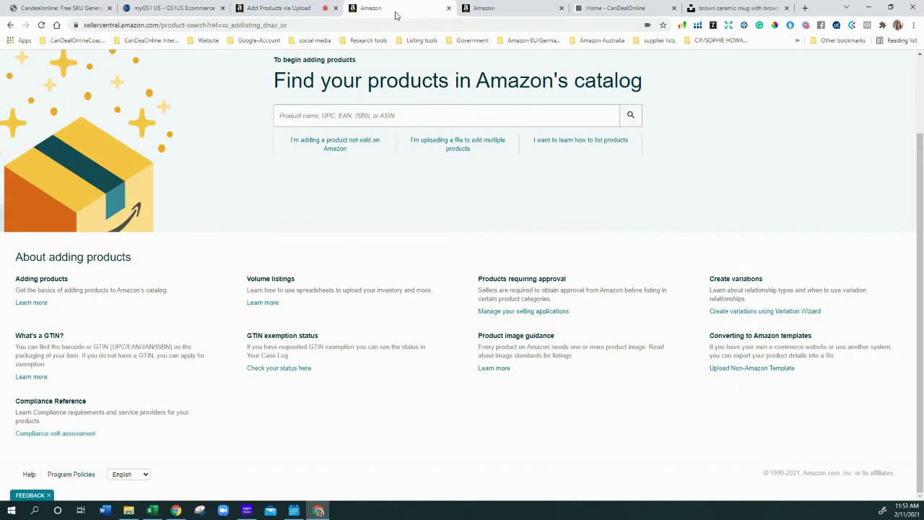
pyautogui.click(491, 10)
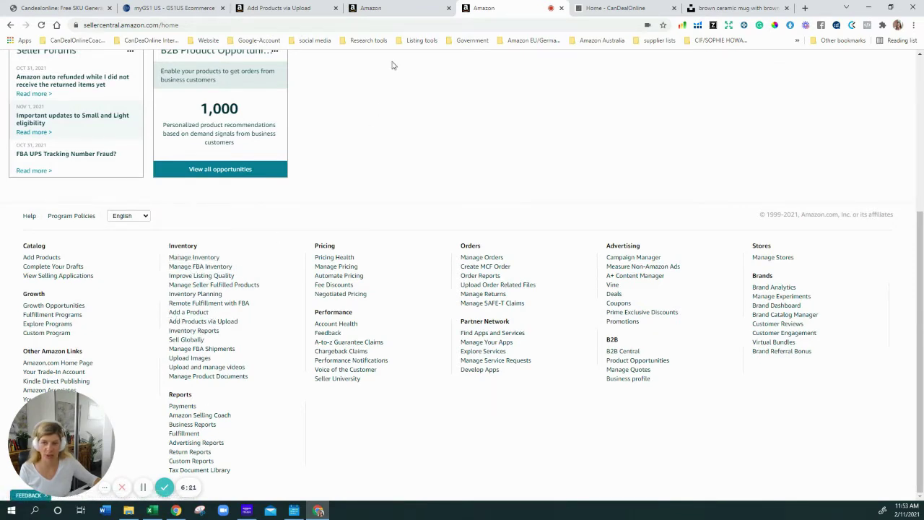
pyautogui.click(390, 9)
pyautogui.click(480, 8)
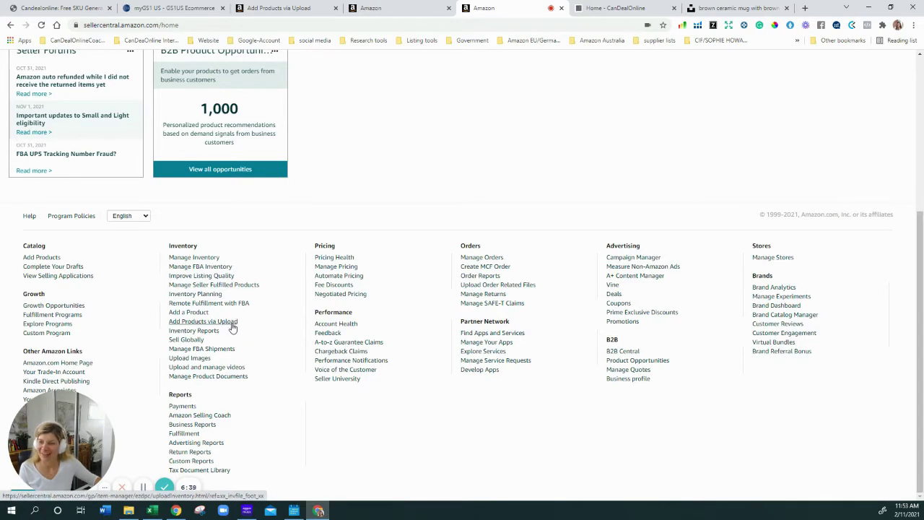
pyautogui.click(289, 8)
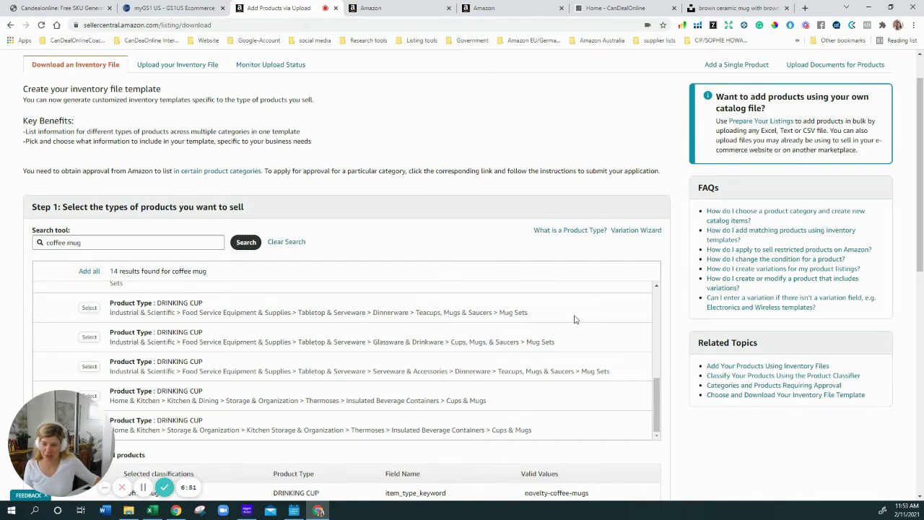
# Examine the product type classifications listed for coffee mug and compare them with the selected Coffee Mugs classification.
pyautogui.scroll(-1, 575, 319)
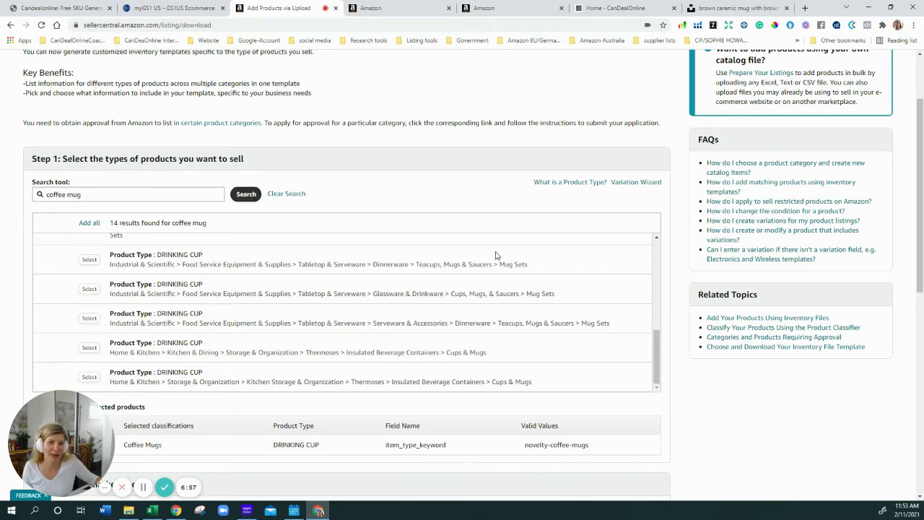
pyautogui.scroll(-3, 517, 266)
pyautogui.scroll(3, 527, 212)
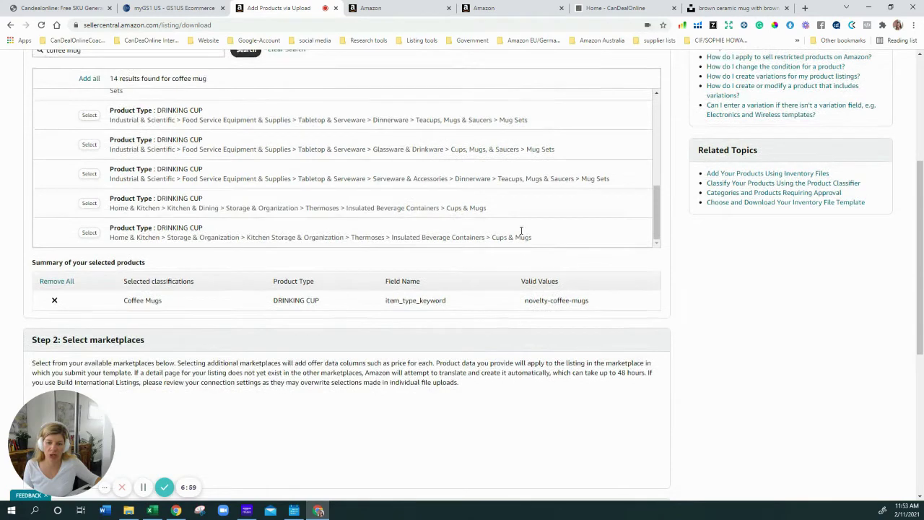
pyautogui.scroll(3, 303, 177)
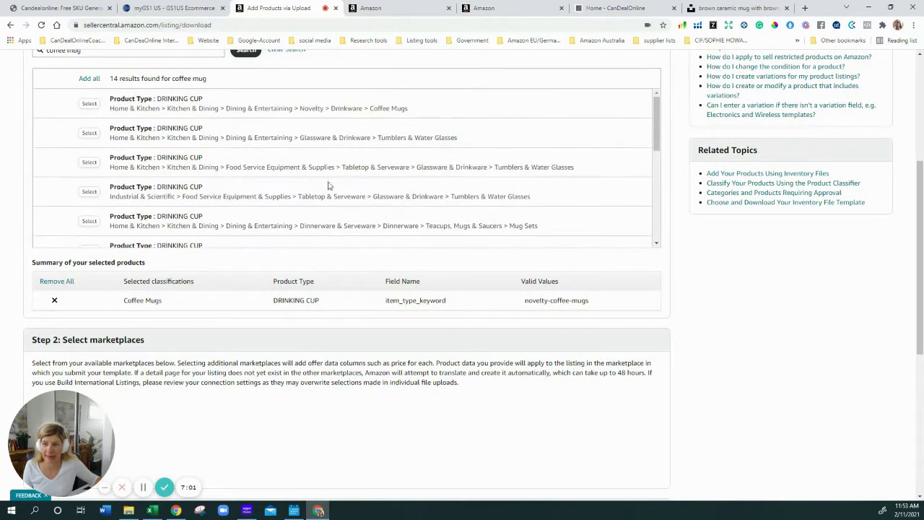
pyautogui.scroll(3, 166, 202)
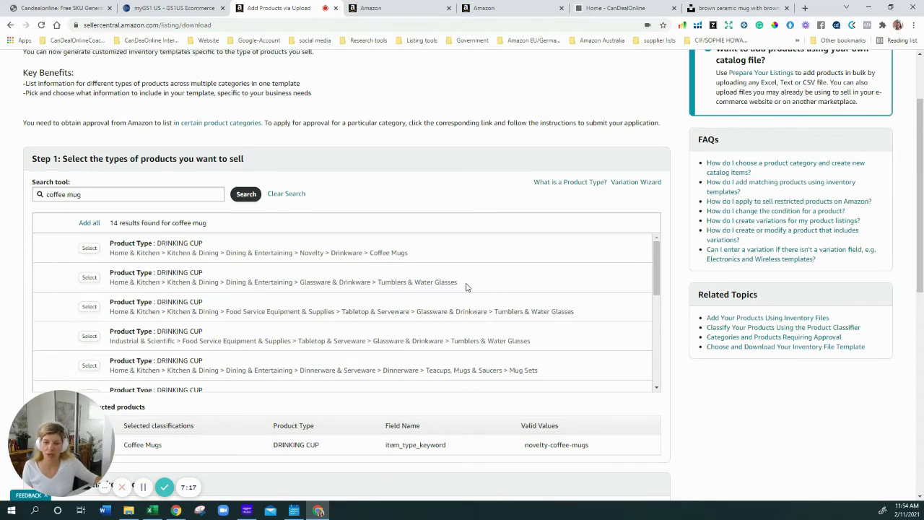
pyautogui.scroll(-1, 373, 260)
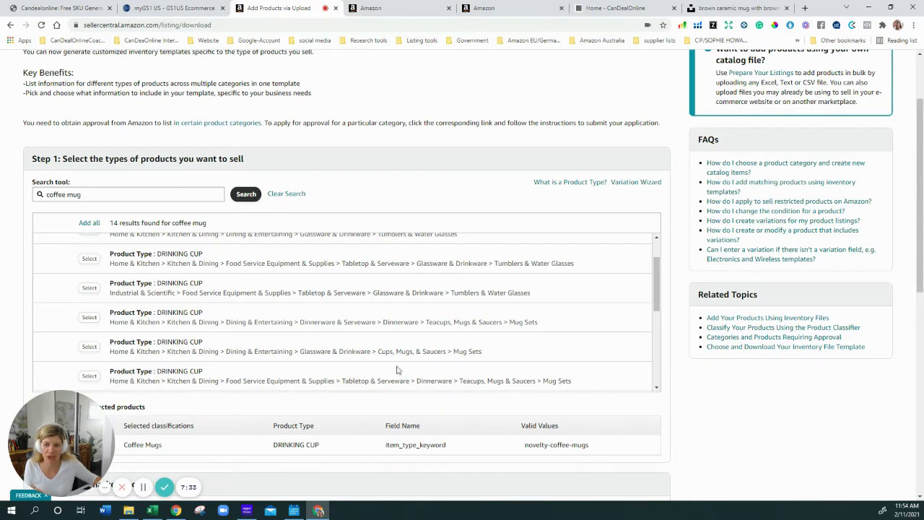
pyautogui.scroll(1, 404, 374)
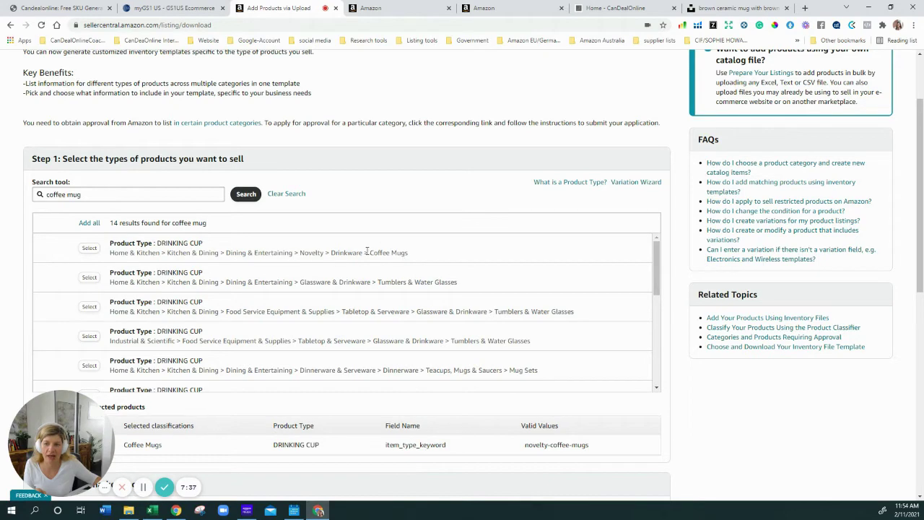
pyautogui.scroll(-5, 418, 278)
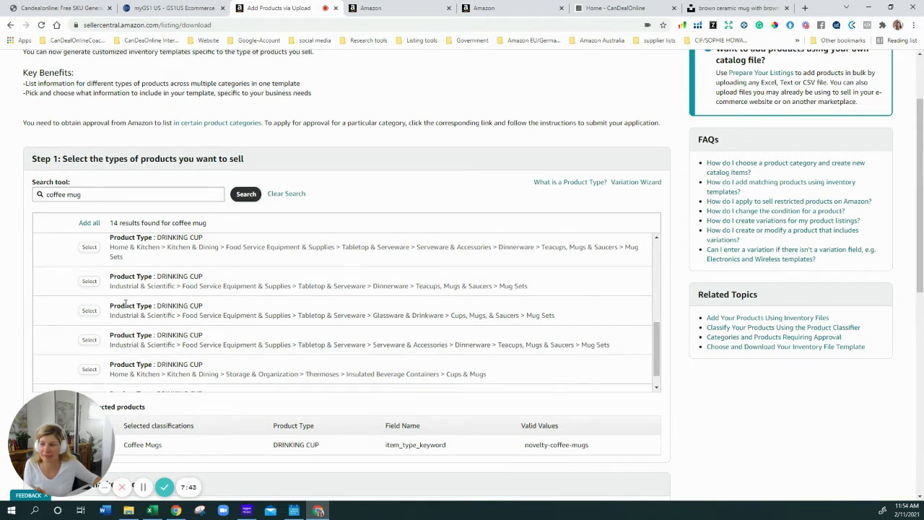
pyautogui.scroll(3, 127, 278)
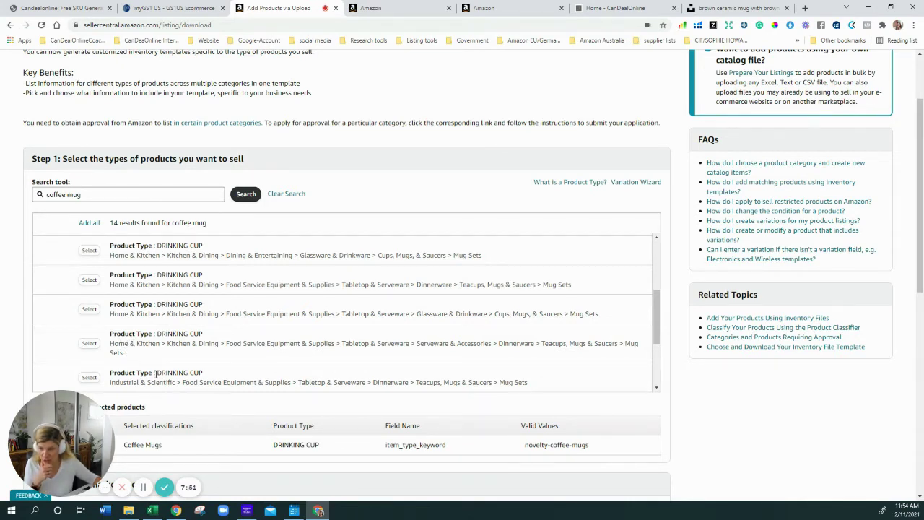
pyautogui.scroll(-1, 137, 383)
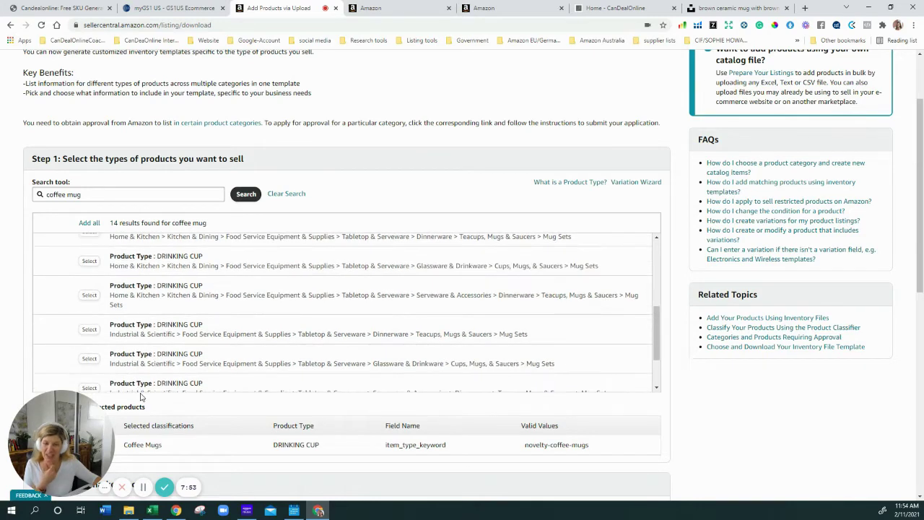
pyautogui.scroll(-1, 144, 397)
pyautogui.scroll(-1, 426, 326)
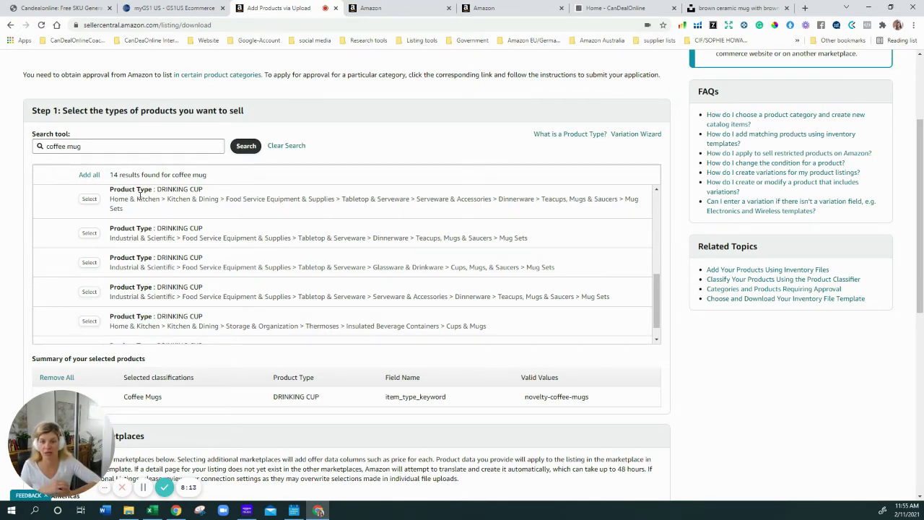
# Review the marketplace choices, template language and template mode options for generating the inventory file template.
pyautogui.scroll(-3, 65, 238)
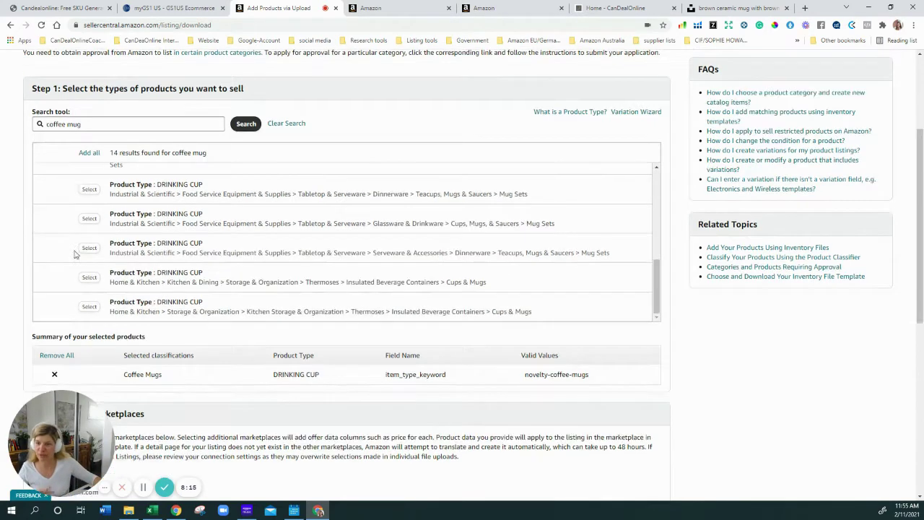
pyautogui.scroll(-3, 188, 243)
pyautogui.scroll(-1, 130, 308)
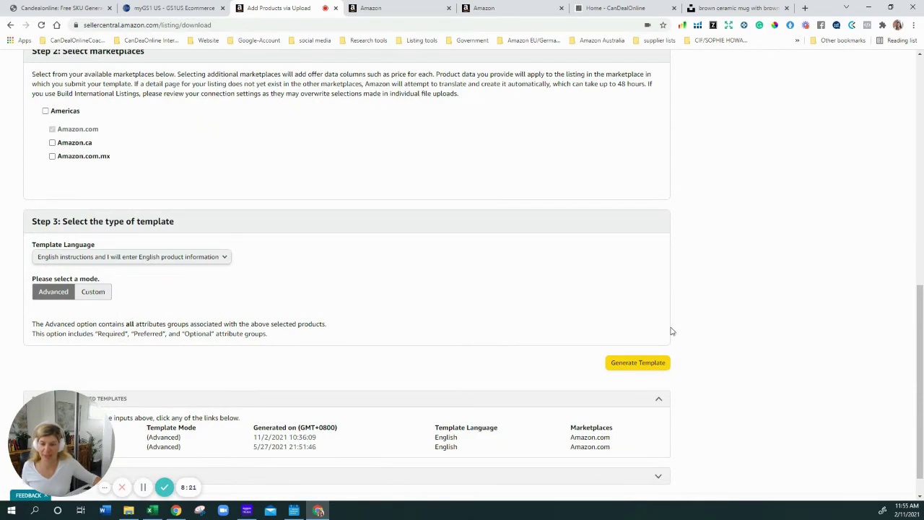
# Bring up the CoffeeMugs workbook in Excel, maximize its window and read the Instructions sheet through to the file submission section.
pyautogui.click(153, 510)
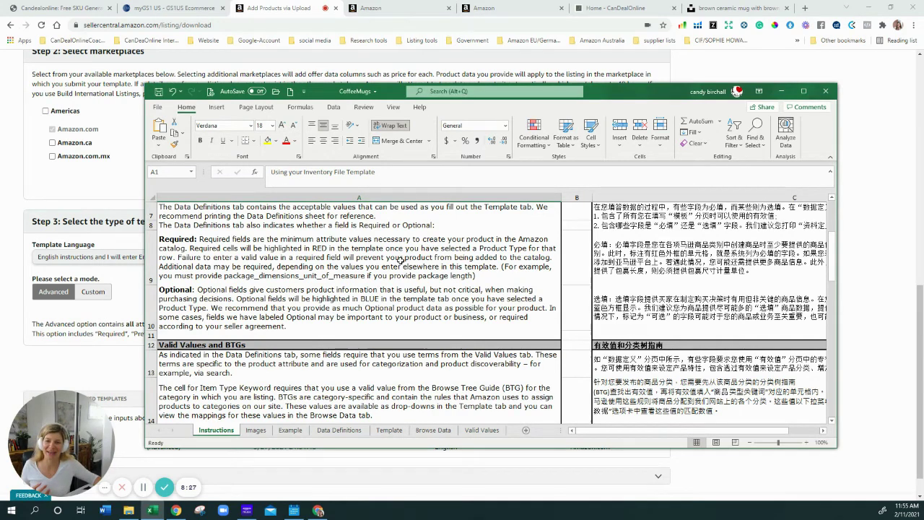
pyautogui.click(804, 92)
pyautogui.scroll(2, 388, 192)
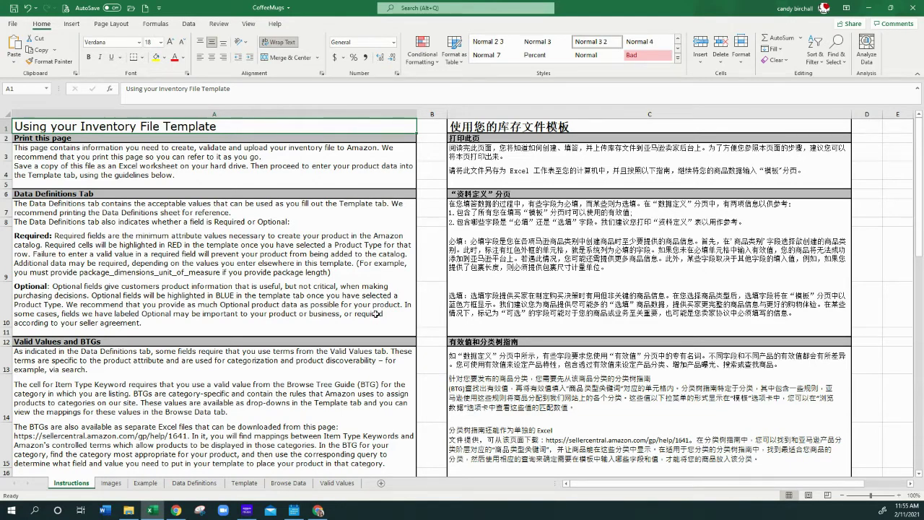
pyautogui.scroll(-1, 300, 312)
pyautogui.scroll(-1, 286, 306)
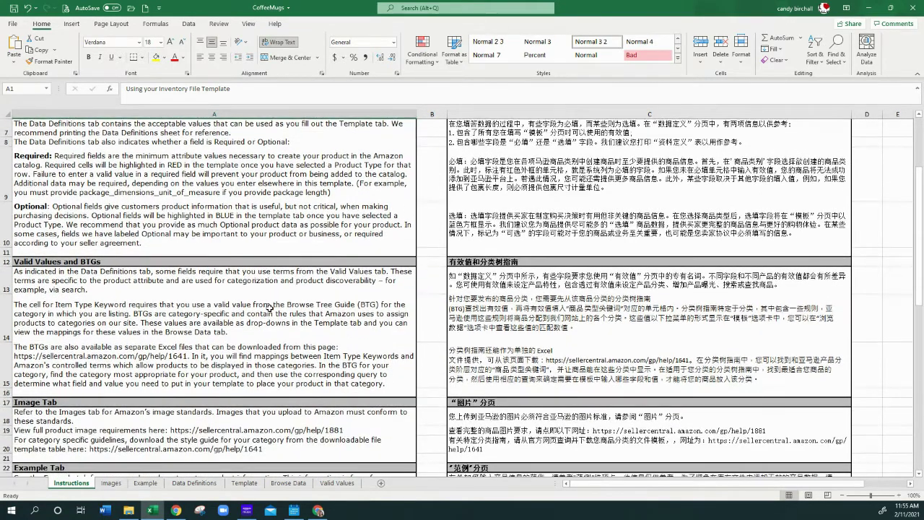
pyautogui.scroll(-1, 269, 308)
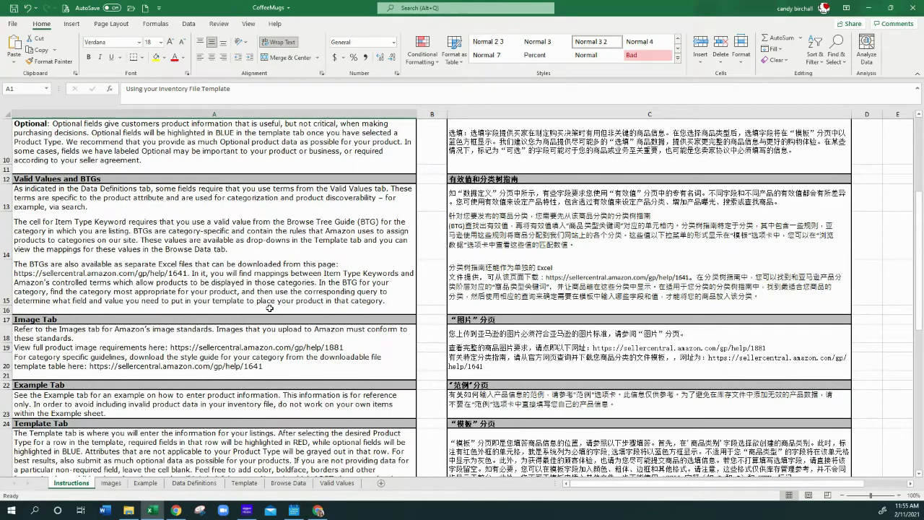
pyautogui.scroll(-2, 269, 308)
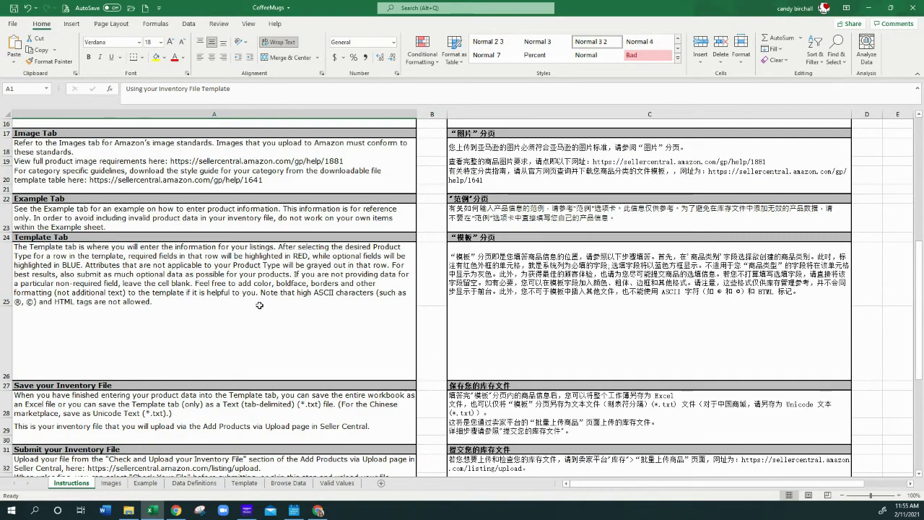
pyautogui.scroll(-2, 256, 314)
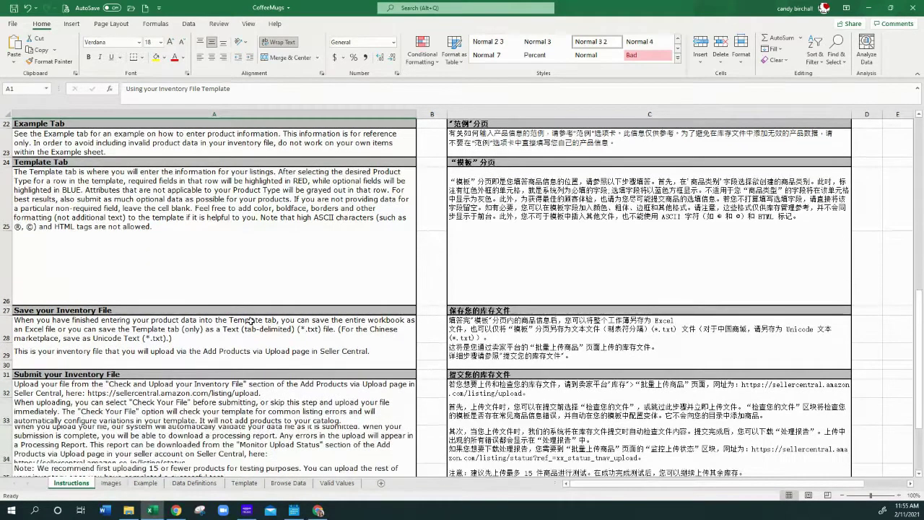
# Review the Images sheet from the image standards through to the guidance on uploading image files.
pyautogui.click(111, 482)
pyautogui.scroll(4, 165, 339)
pyautogui.scroll(-5, 166, 330)
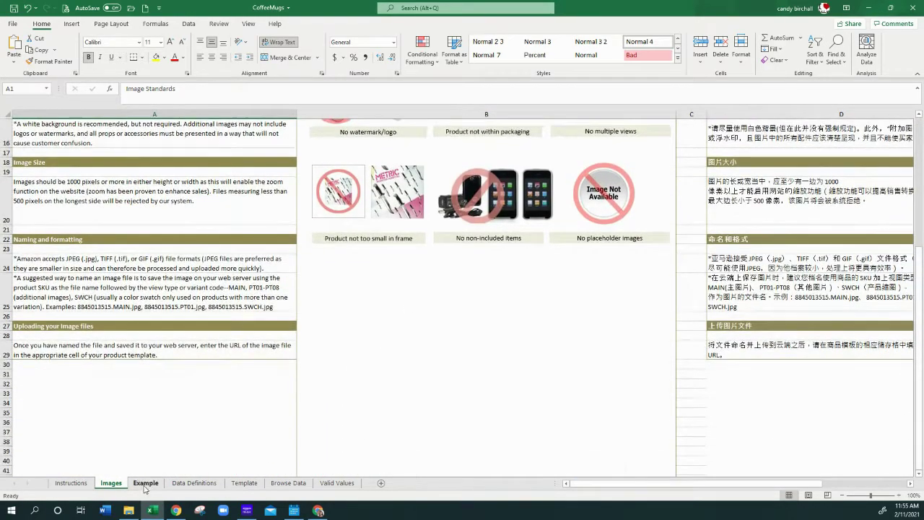
# Examine the Example sheet's single-product row and its parent and child rows across the product data columns.
pyautogui.click(145, 484)
pyautogui.scroll(2, 146, 398)
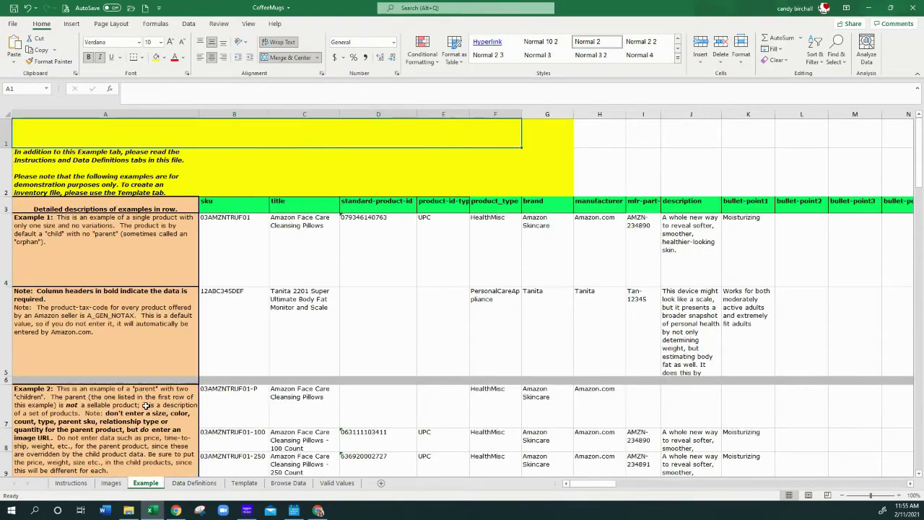
pyautogui.click(16, 216)
pyautogui.moveTo(16, 217); pyautogui.dragTo(750, 225)
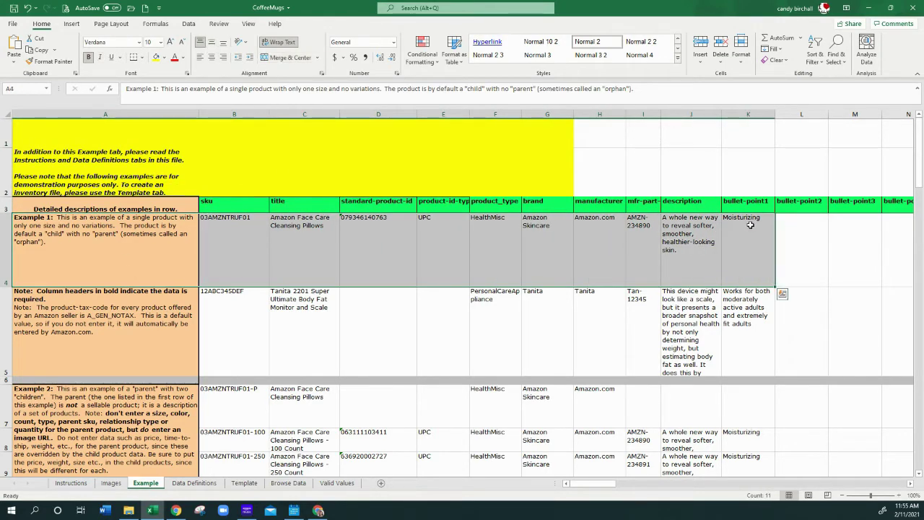
pyautogui.scroll(-3, 163, 260)
pyautogui.scroll(2, 68, 241)
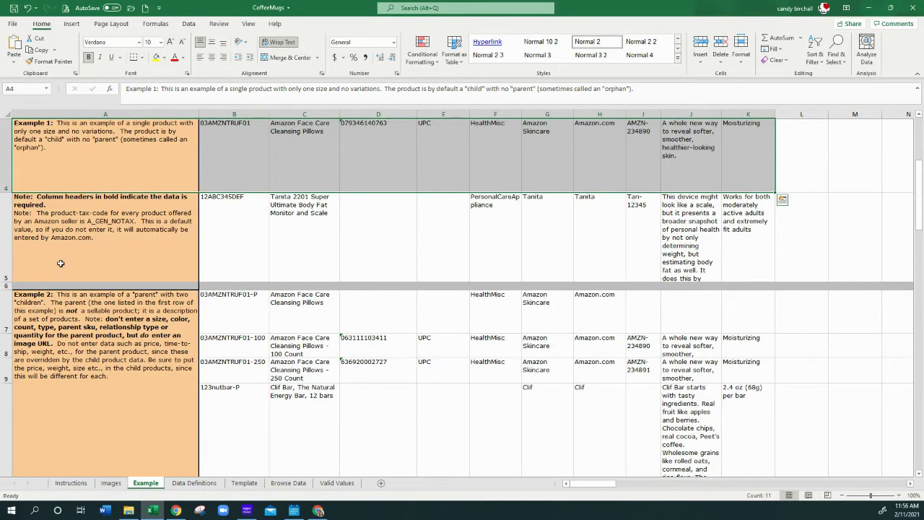
pyautogui.moveTo(33, 301); pyautogui.dragTo(917, 324)
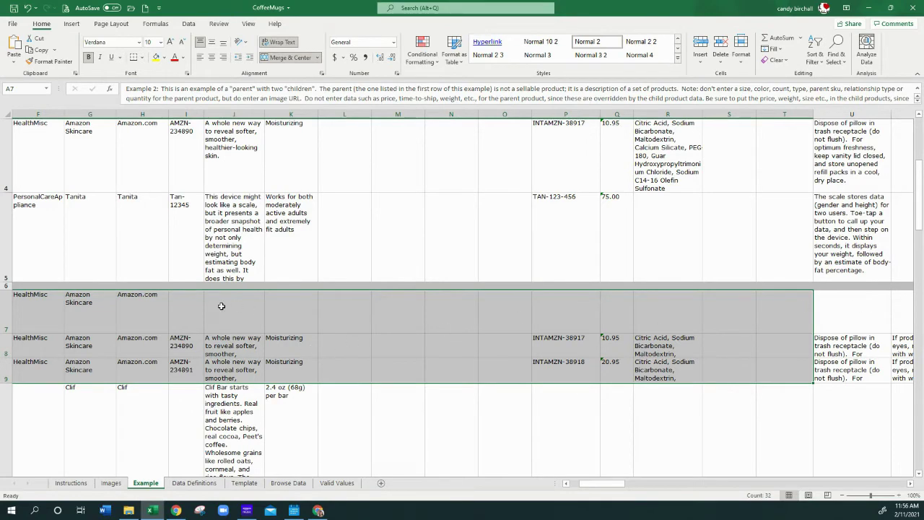
pyautogui.scroll(1, 231, 303)
# On the Template sheet, set the product type of the first product row, row 4, to drinkingcup.
pyautogui.click(249, 488)
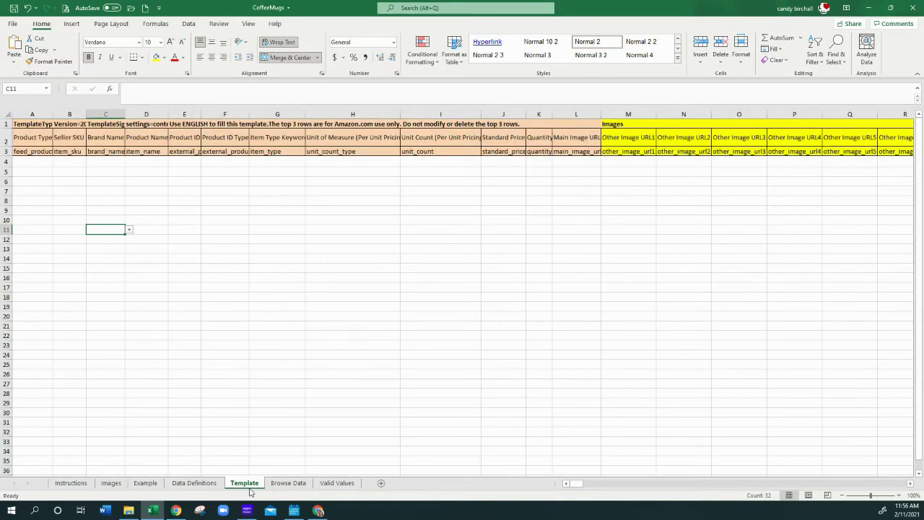
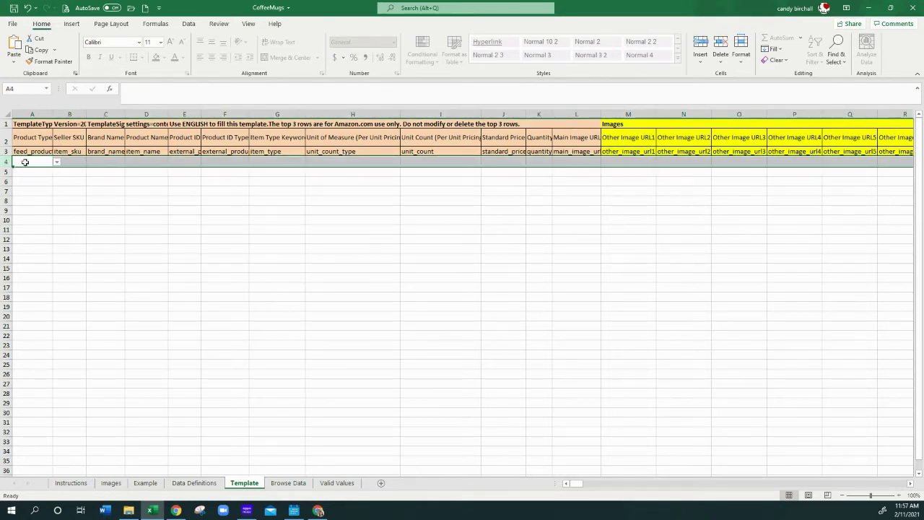
pyautogui.click(57, 162)
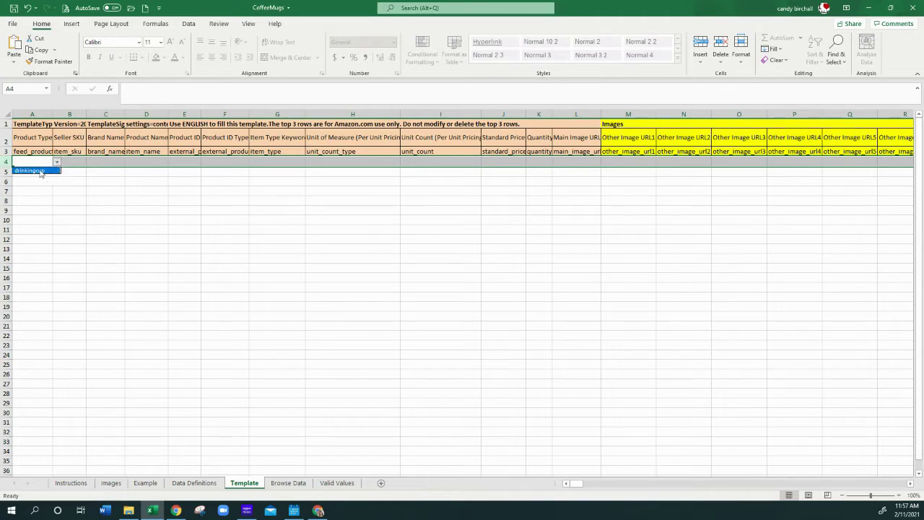
pyautogui.click(41, 171)
pyautogui.click(47, 171)
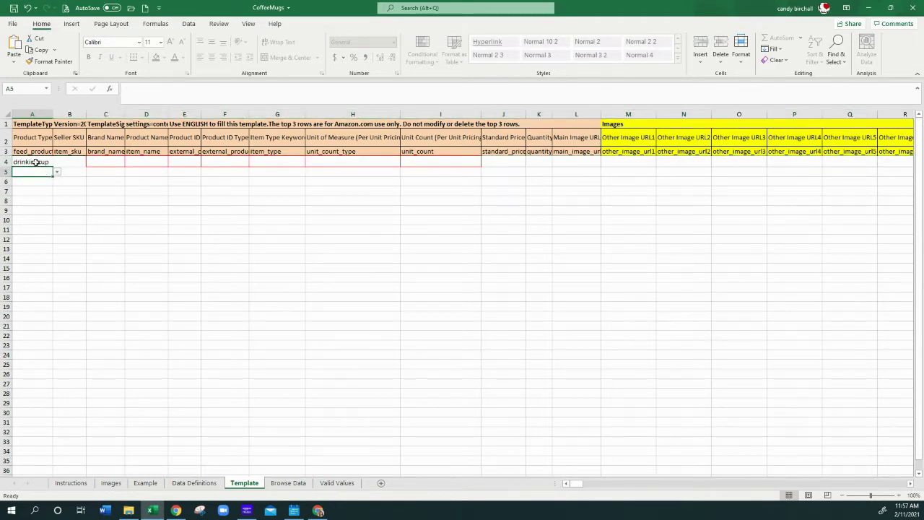
pyautogui.click(34, 161)
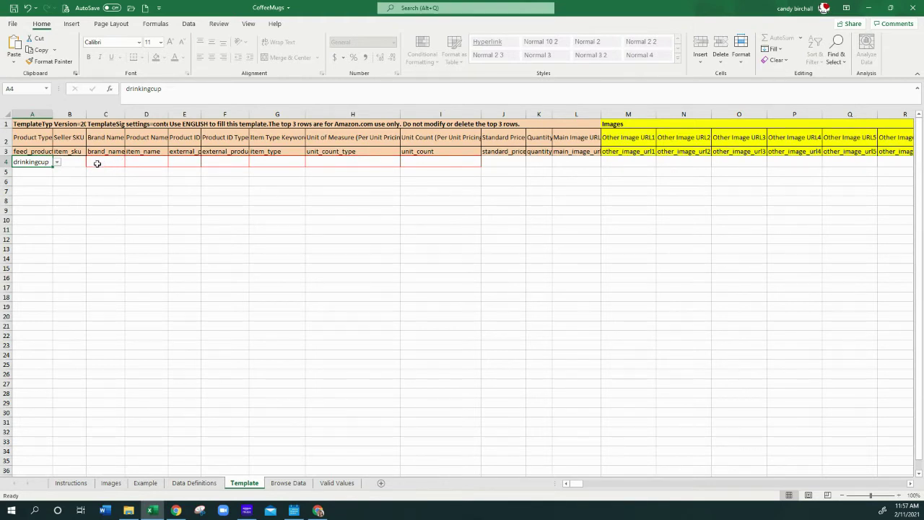
# Set the product type of rows 5 to 7 to drinkingcup for the child products.
pyautogui.click(36, 171)
pyautogui.click(58, 172)
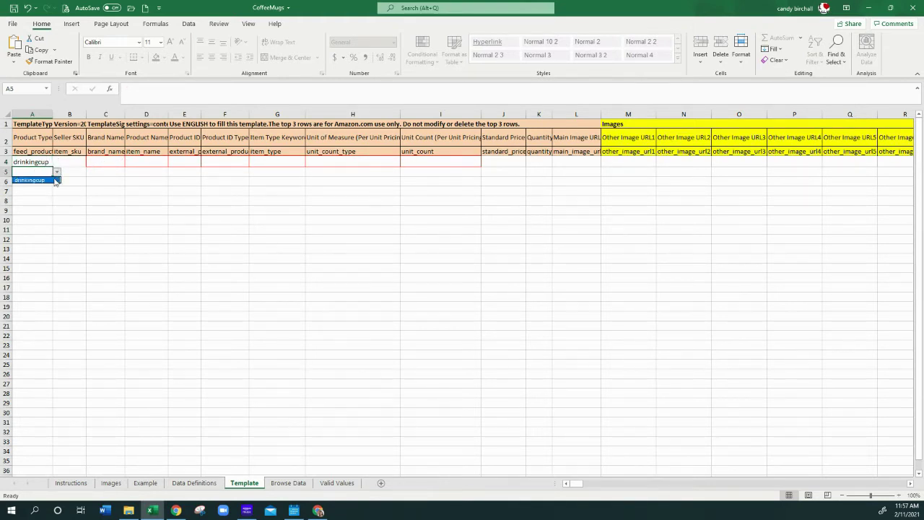
pyautogui.click(32, 182)
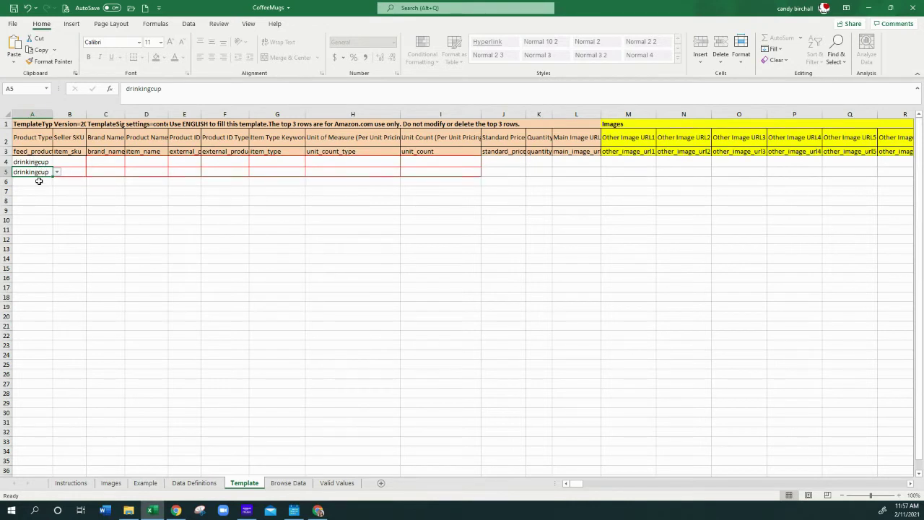
pyautogui.click(35, 181)
pyautogui.click(56, 181)
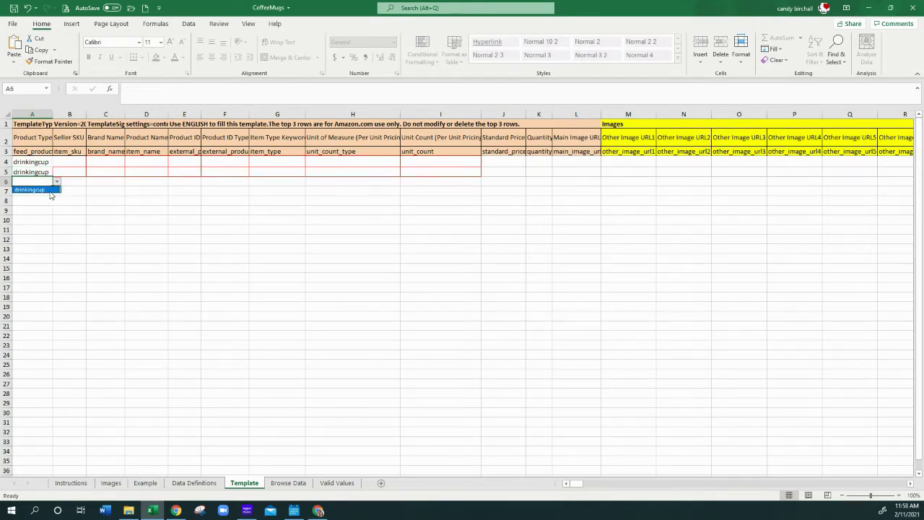
pyautogui.click(35, 189)
pyautogui.click(40, 191)
pyautogui.click(57, 191)
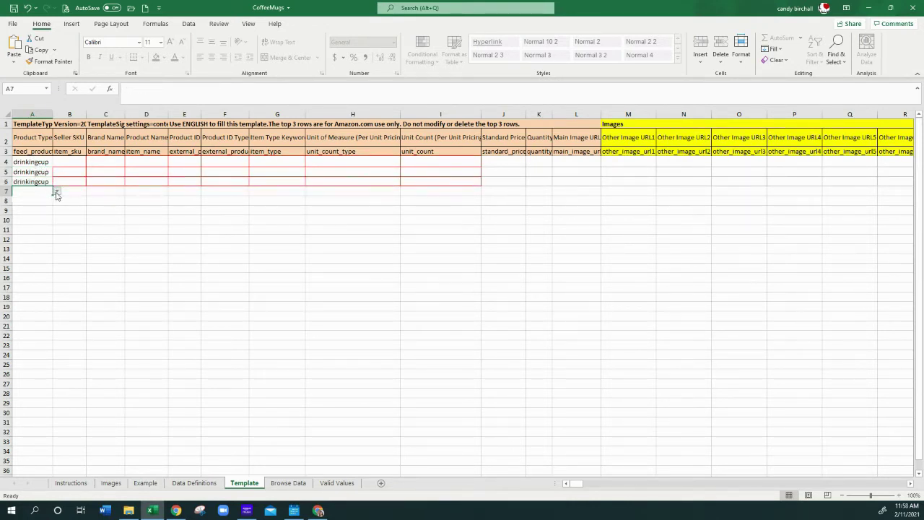
pyautogui.click(35, 200)
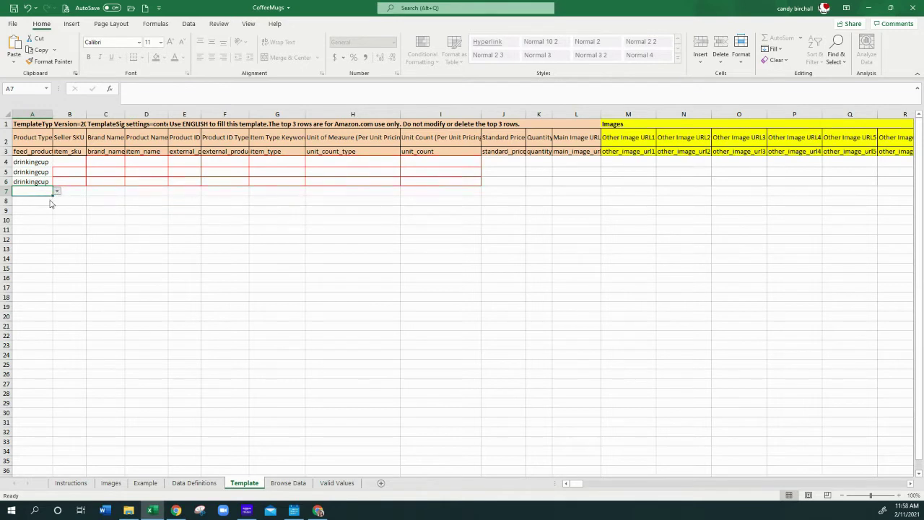
pyautogui.click(28, 163)
pyautogui.click(26, 172)
pyautogui.moveTo(27, 172); pyautogui.dragTo(31, 190)
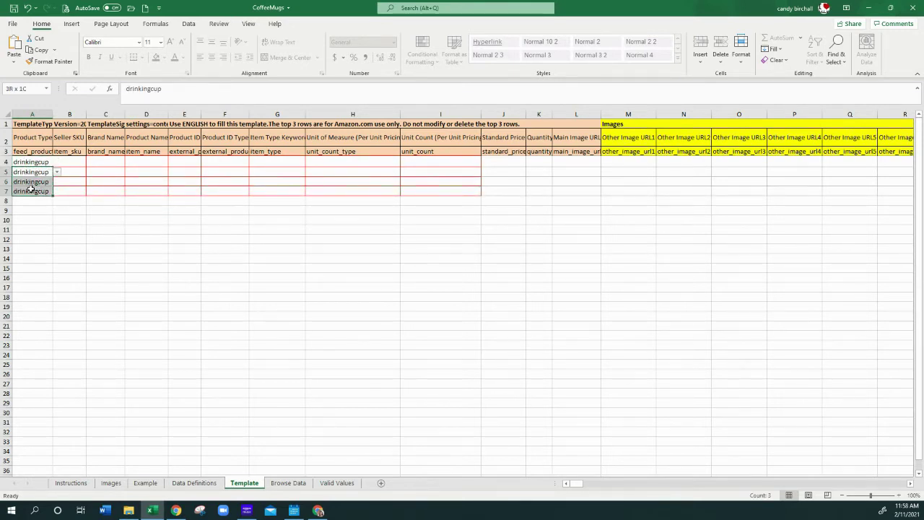
# Copy the parent SKU mugs/set 6/paren/paren from the online SKU generator into Seller SKU cell B4 in Excel.
pyautogui.click(69, 151)
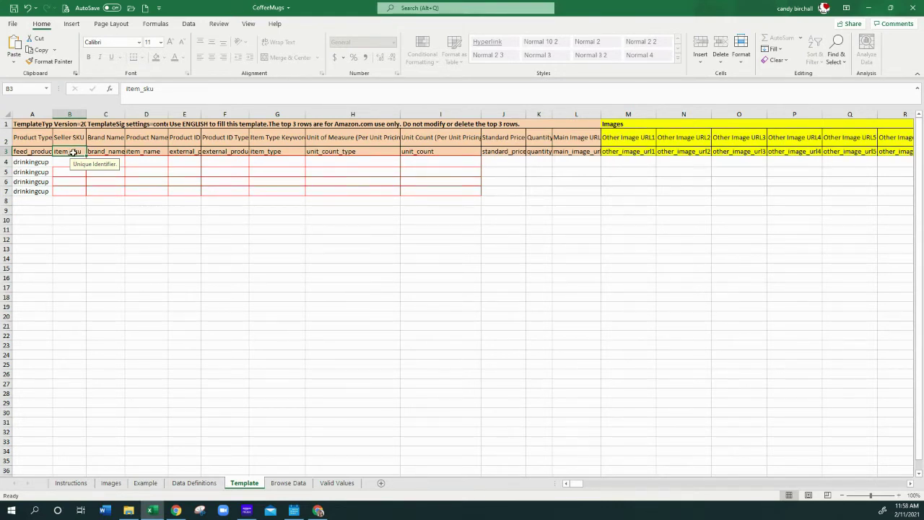
pyautogui.click(318, 511)
pyautogui.click(61, 10)
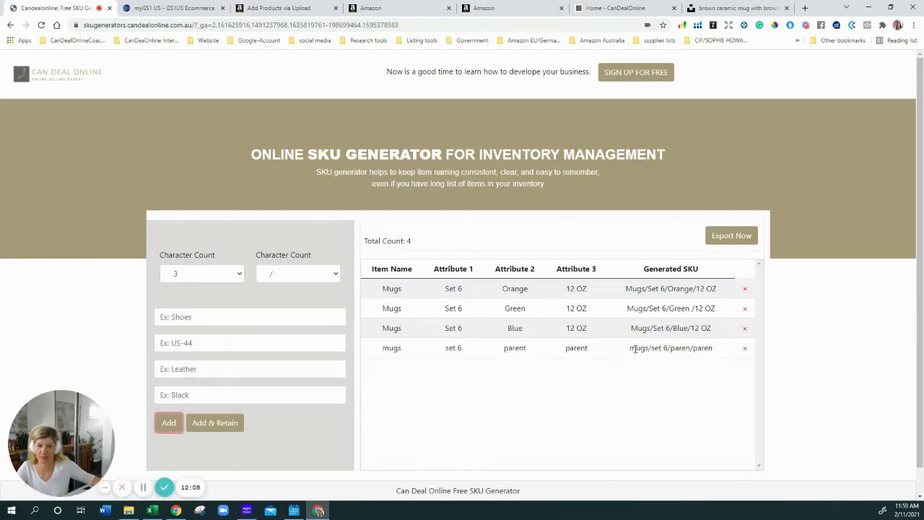
pyautogui.moveTo(628, 349); pyautogui.dragTo(722, 359)
pyautogui.hotkey('ctrl', 'c')
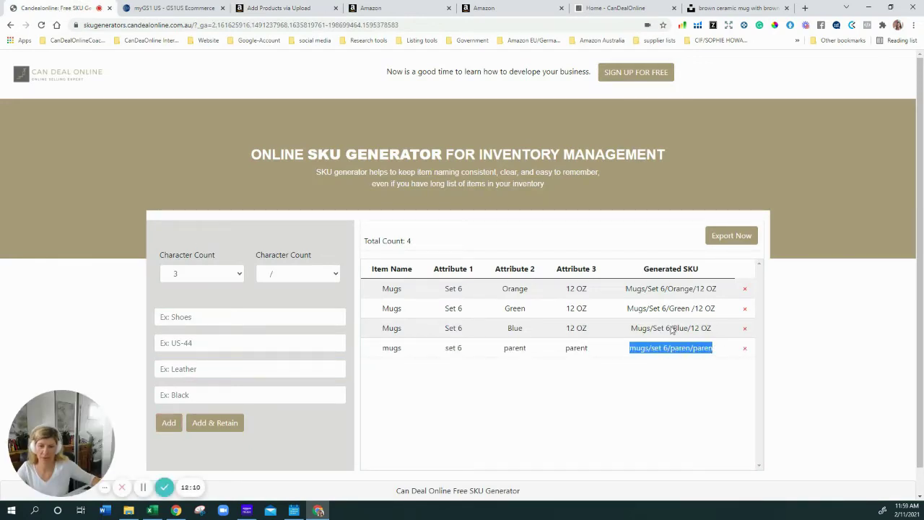
pyautogui.click(152, 511)
pyautogui.click(58, 164)
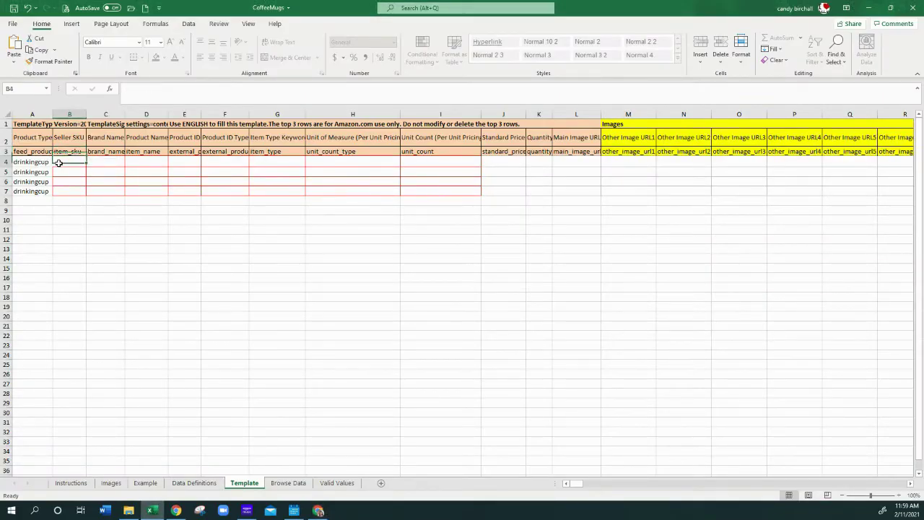
pyautogui.hotkey('ctrl', 'v')
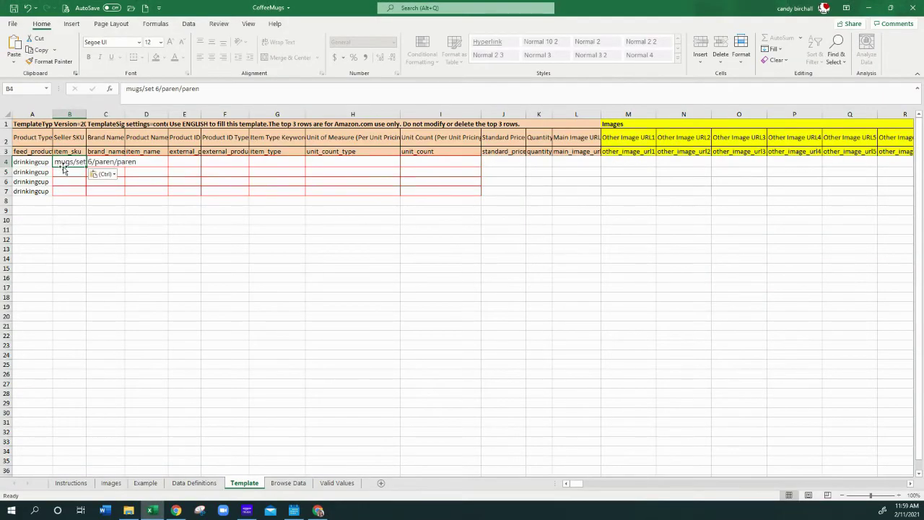
# Copy the orange mug's SKU, Mugs/Set 6/Orange/12 OZ, from the SKU generator into cell B5 of the template.
pyautogui.click(69, 173)
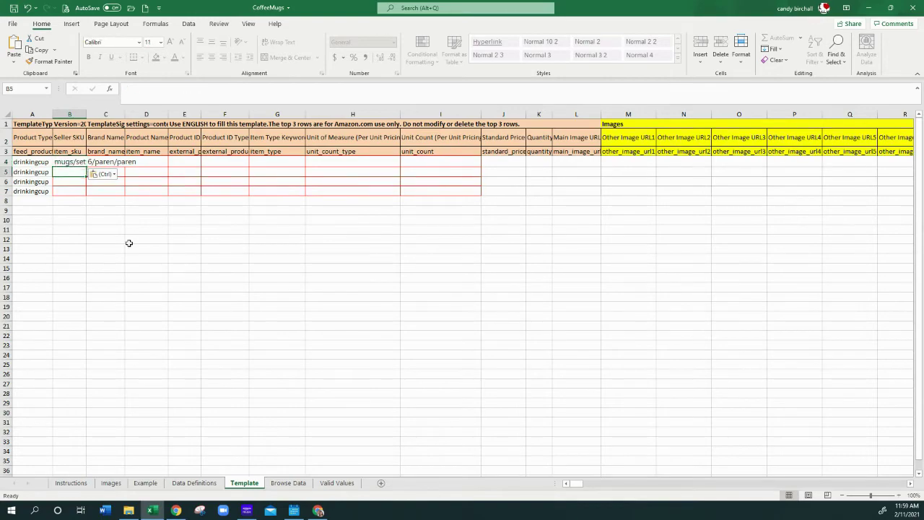
pyautogui.click(318, 510)
pyautogui.moveTo(626, 288); pyautogui.dragTo(713, 287)
pyautogui.hotkey('ctrl', 'c')
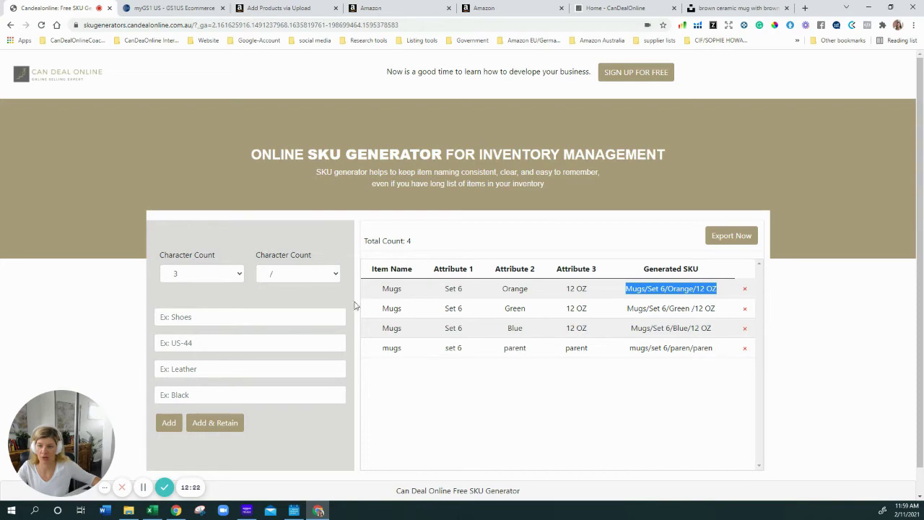
pyautogui.click(318, 511)
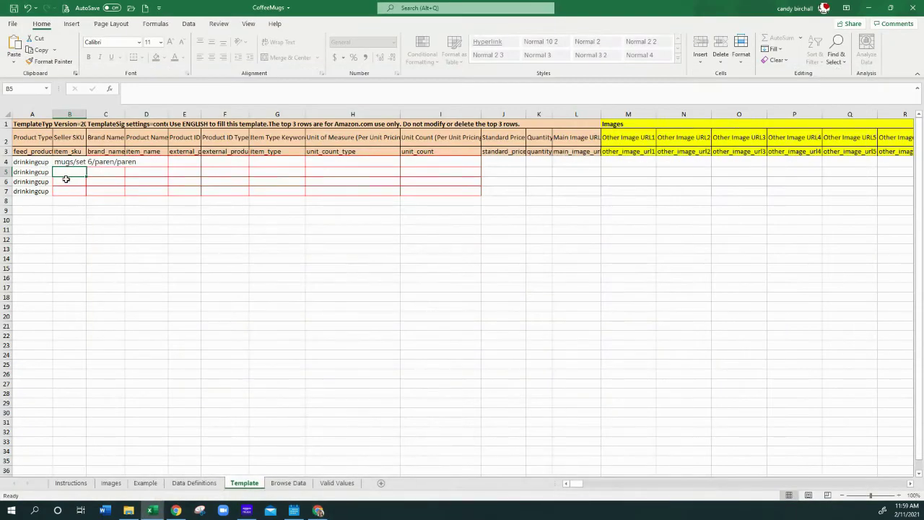
pyautogui.hotkey('ctrl', 'v')
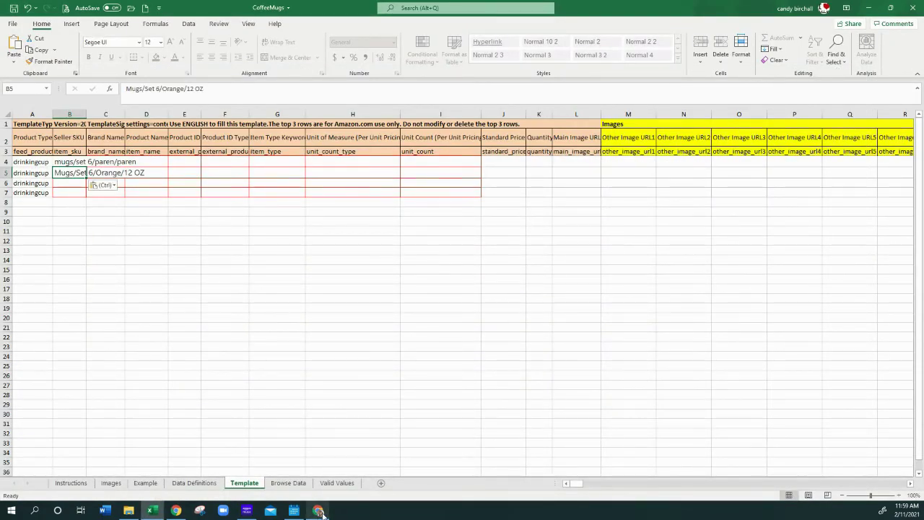
# Copy the green mug's SKU, Mugs/Set 6/Green /12 OZ, from the SKU generator into cell B6 of the template.
pyautogui.click(317, 510)
pyautogui.moveTo(628, 308); pyautogui.dragTo(712, 306)
pyautogui.hotkey('ctrl', 'c')
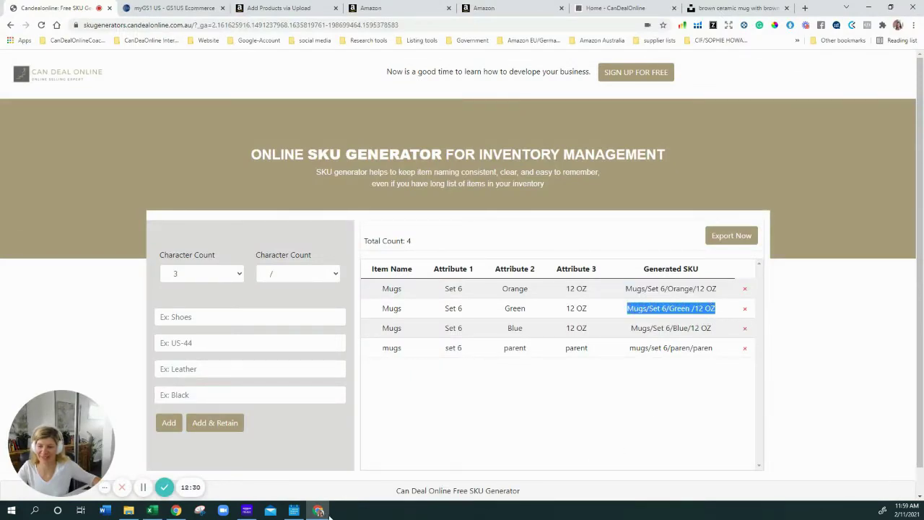
pyautogui.click(318, 510)
pyautogui.click(61, 184)
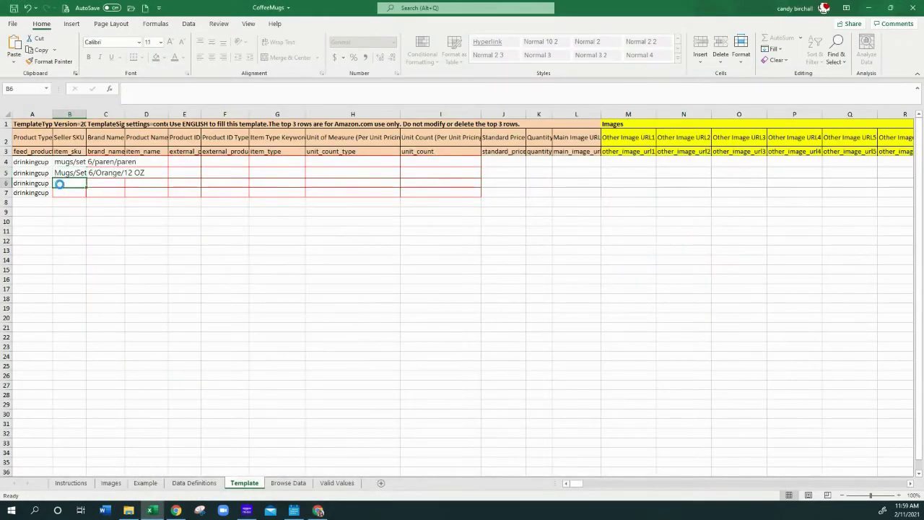
pyautogui.hotkey('ctrl', 'v')
# Copy the blue mug's SKU, Mugs/Set 6/Blue/12 OZ, from the SKU generator into cell B7 of the template.
pyautogui.click(318, 510)
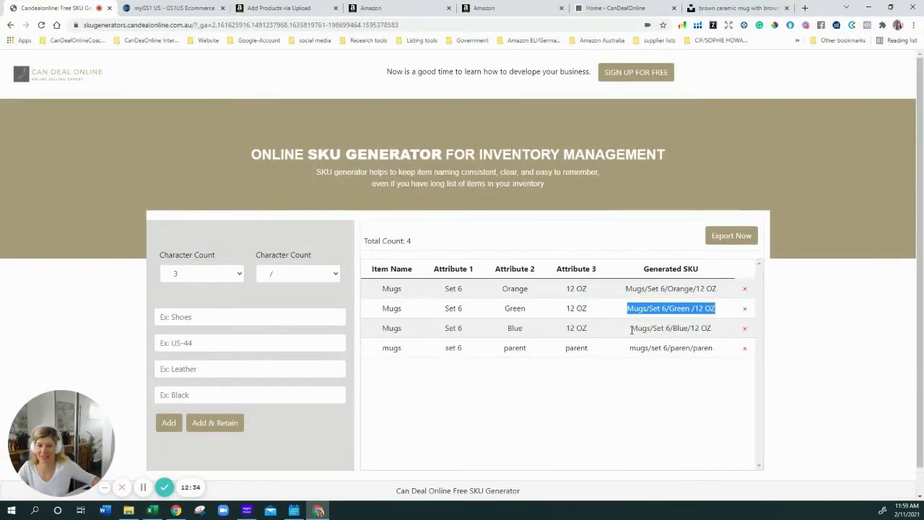
pyautogui.moveTo(630, 328); pyautogui.dragTo(717, 336)
pyautogui.hotkey('ctrl', 'c')
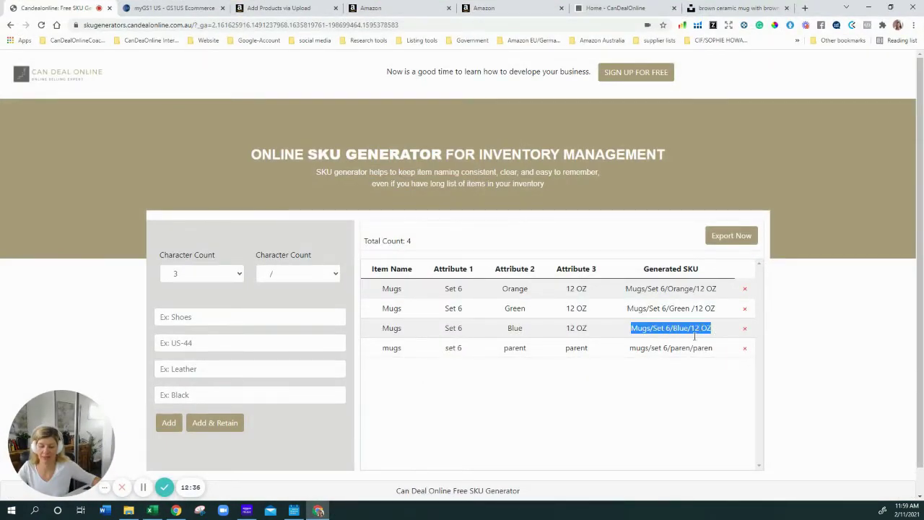
pyautogui.click(318, 510)
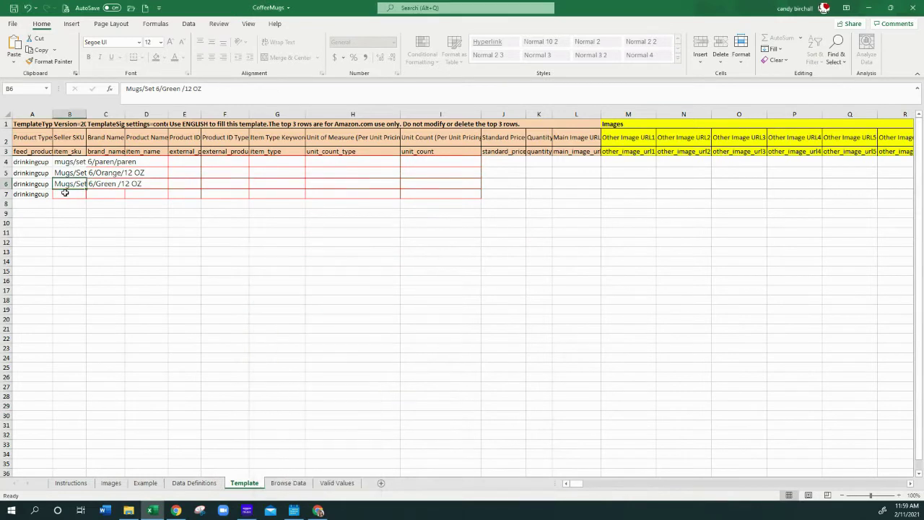
pyautogui.click(63, 195)
pyautogui.hotkey('ctrl', 'v')
pyautogui.click(119, 242)
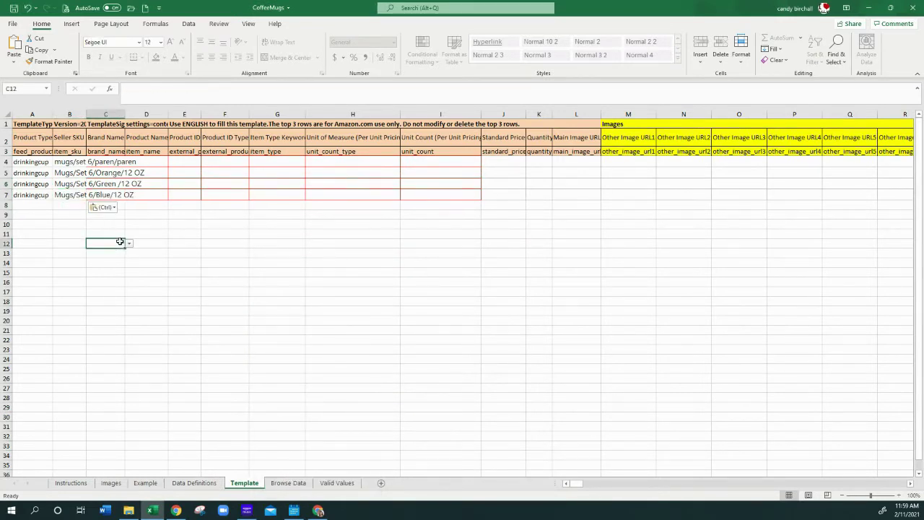
# Enter Generic as the brand name of the parent product in row 4.
pyautogui.click(98, 164)
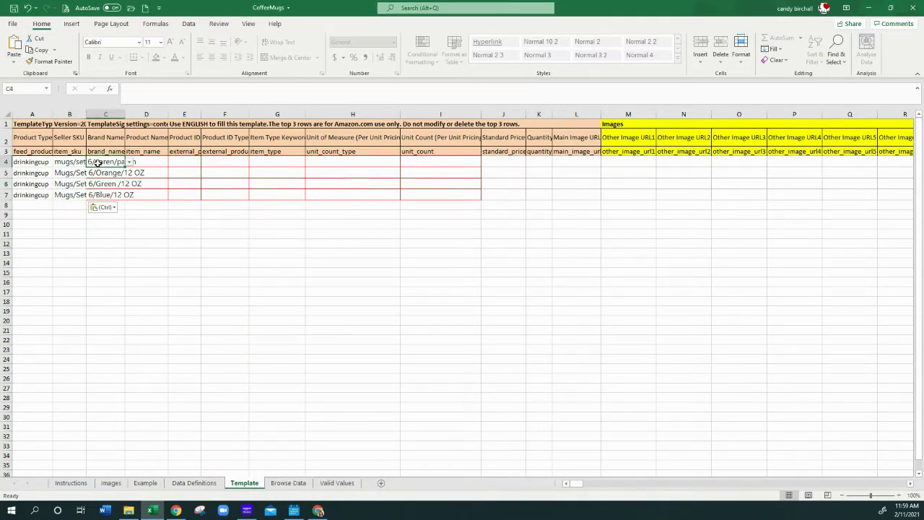
pyautogui.write('Gene')
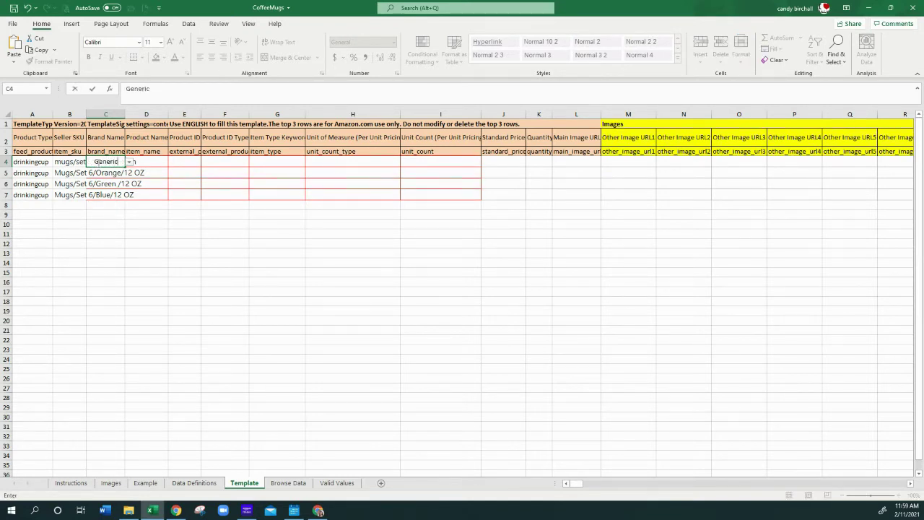
pyautogui.write('ric')
pyautogui.press('Return')
# Copy the brand name Generic from the parent row into the three child rows, C5 to C7.
pyautogui.click(98, 163)
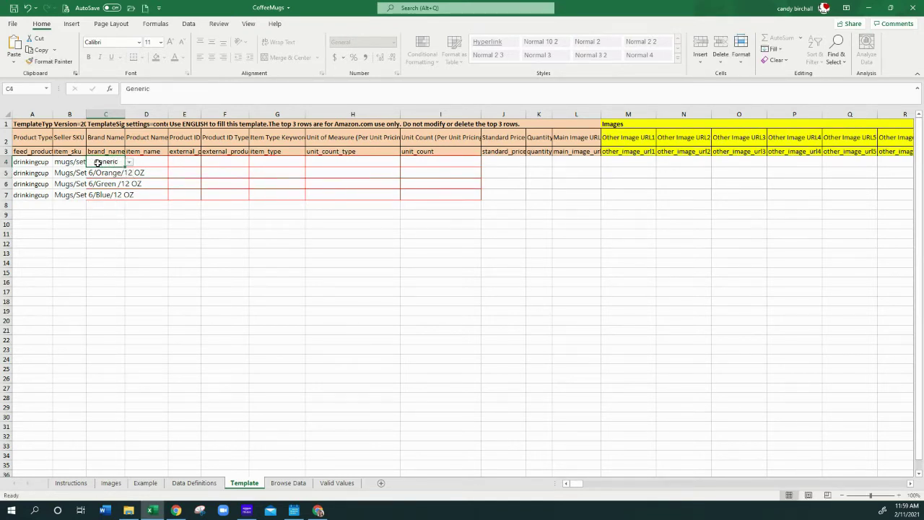
pyautogui.hotkey('ctrl', 'c')
pyautogui.moveTo(104, 172); pyautogui.dragTo(109, 192)
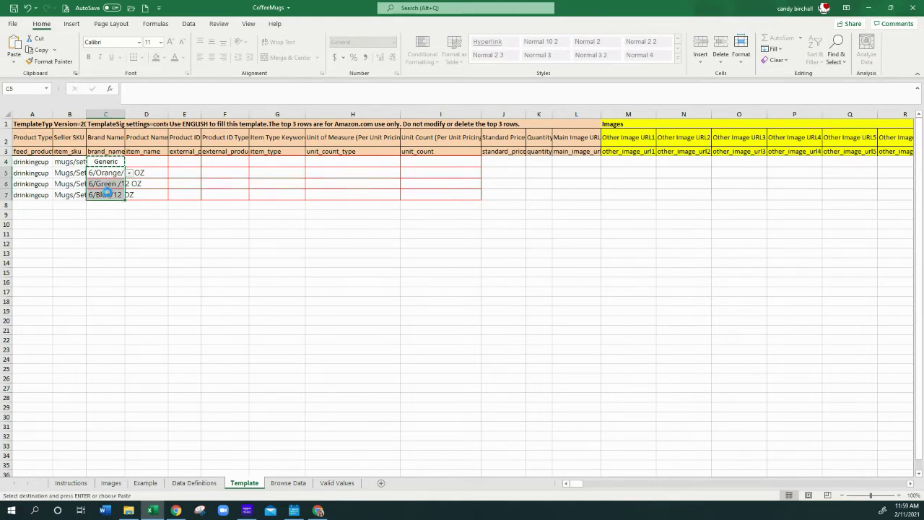
pyautogui.hotkey('ctrl', 'v')
# Enter Ceramic Coffee Mugs set of 6 as the parent's product name in cell D4.
pyautogui.click(143, 165)
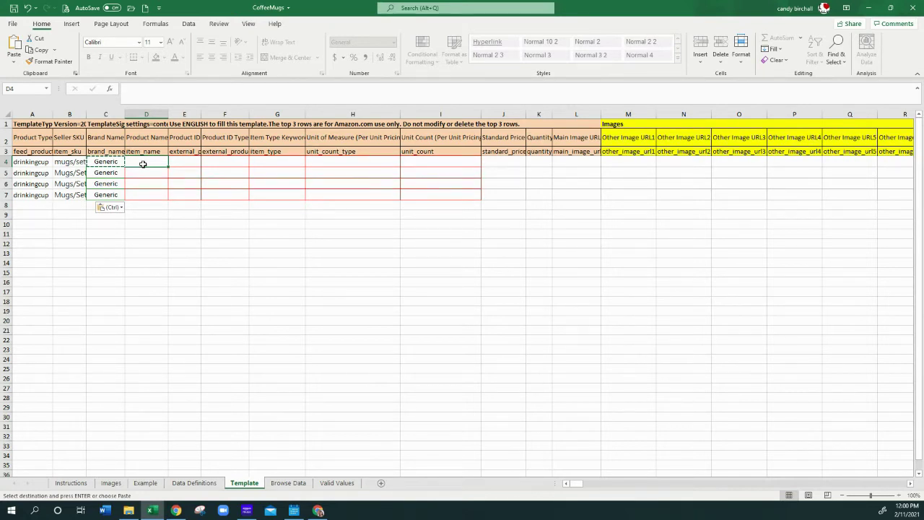
pyautogui.write('Ce')
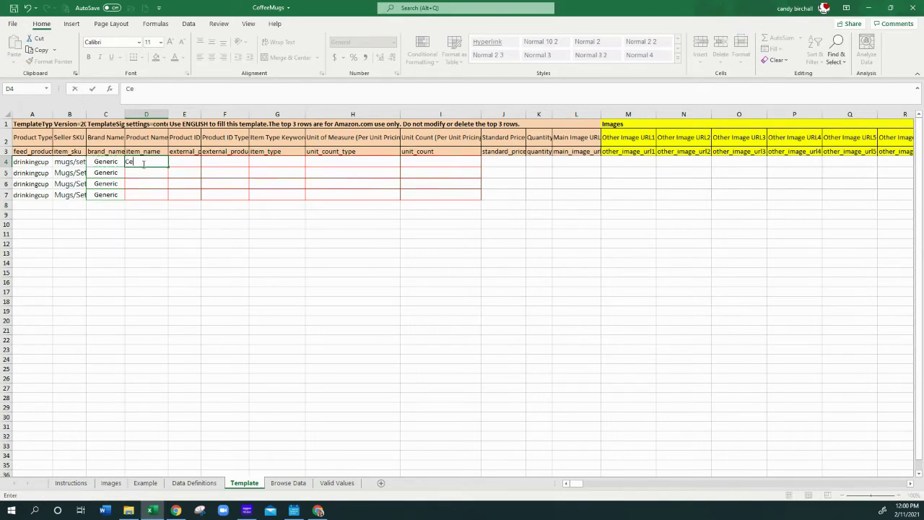
pyautogui.write('ramic Coffy')
pyautogui.write(' M')
pyautogui.press('BackSpace')
pyautogui.press('BackSpace')
pyautogui.write('ee M')
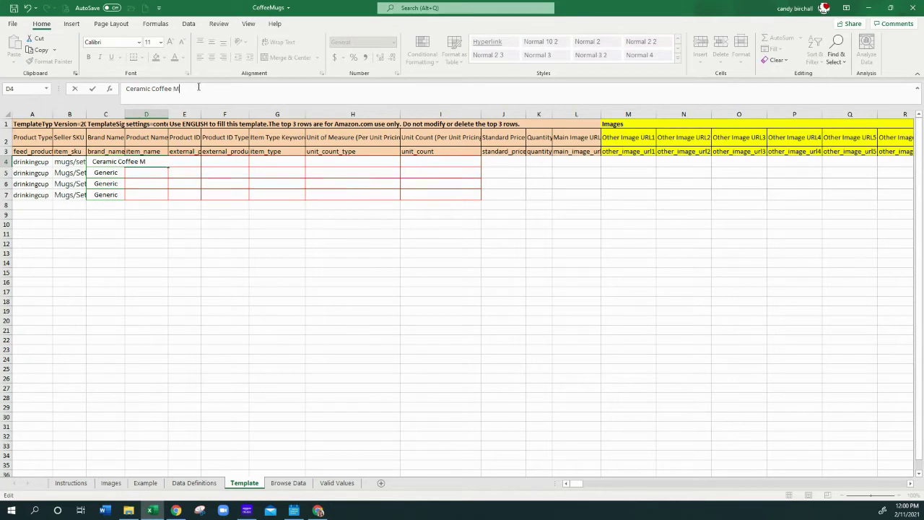
pyautogui.write('ugs set og')
pyautogui.click(154, 176)
# Move the product name from D4 to D5 and copy it into D4, D6 and D7.
pyautogui.click(149, 163)
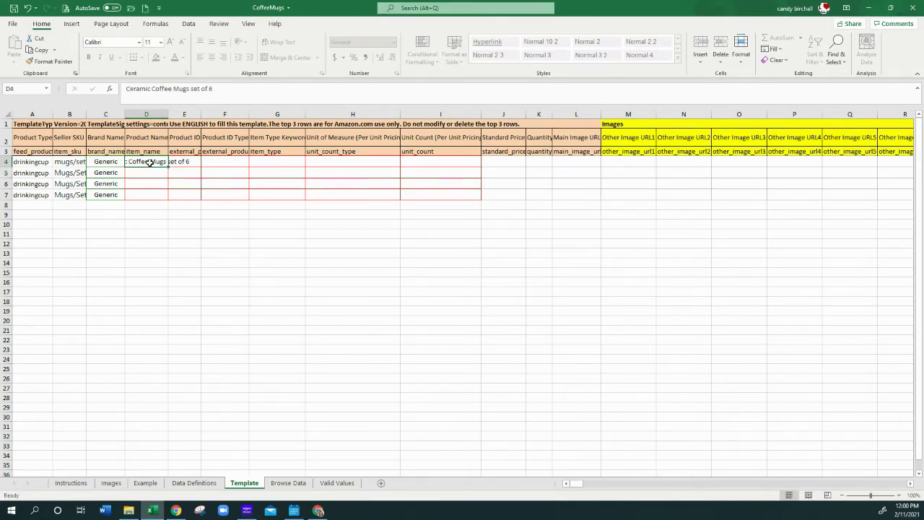
pyautogui.moveTo(150, 163); pyautogui.dragTo(152, 174)
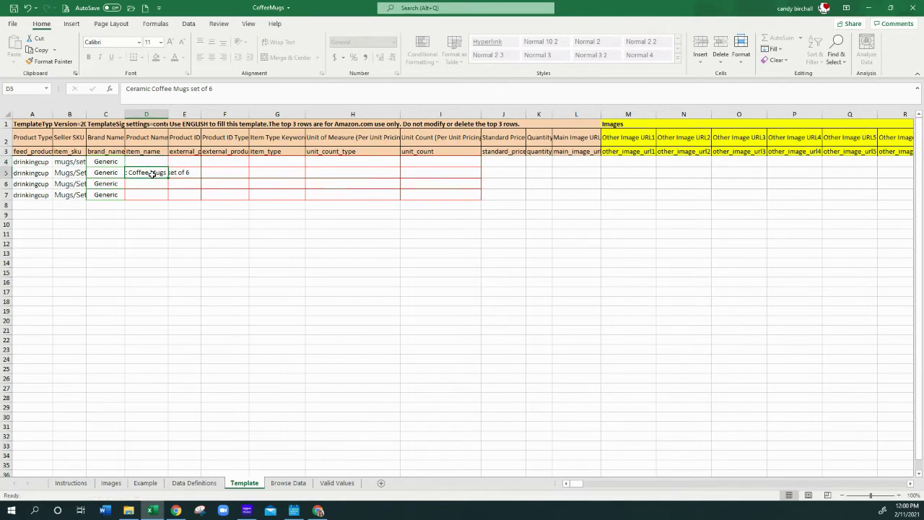
pyautogui.click(152, 160)
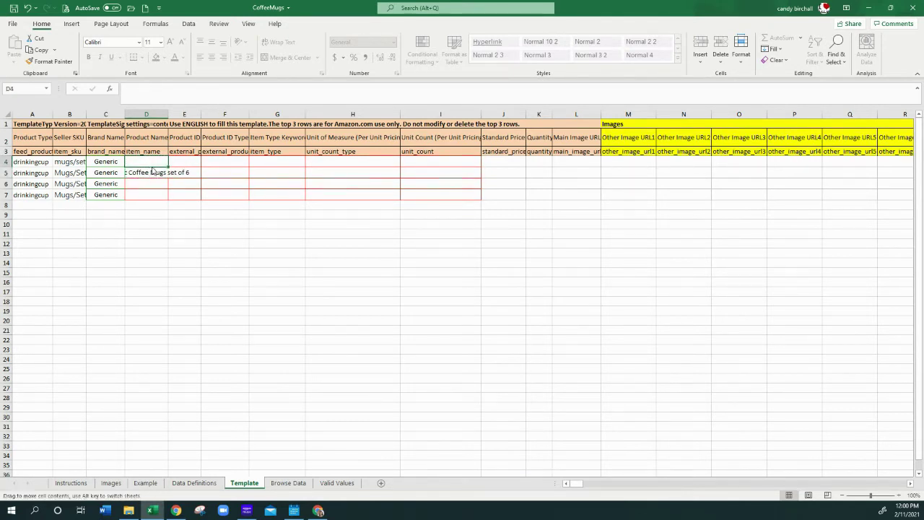
pyautogui.click(153, 172)
pyautogui.hotkey('ctrl', 'c')
pyautogui.press('Up')
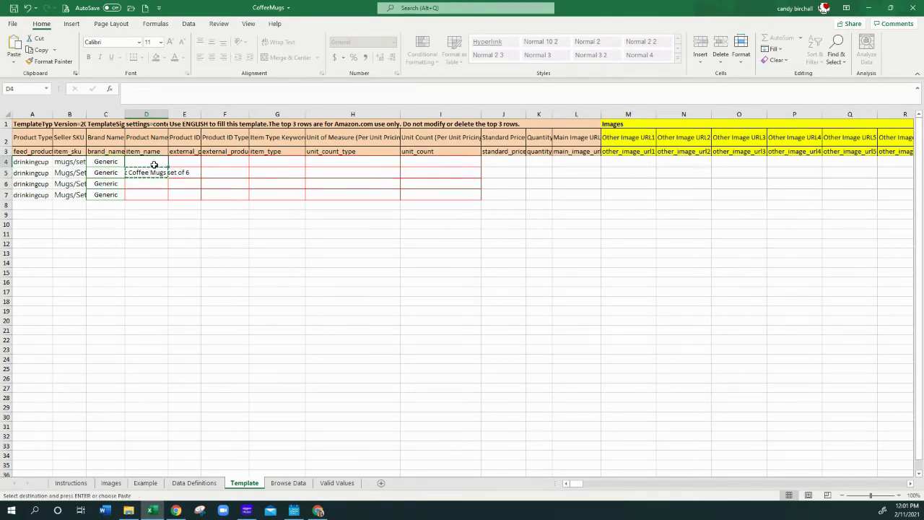
pyautogui.hotkey('ctrl', 'v')
pyautogui.click(153, 181)
pyautogui.hotkey('ctrl', 'v')
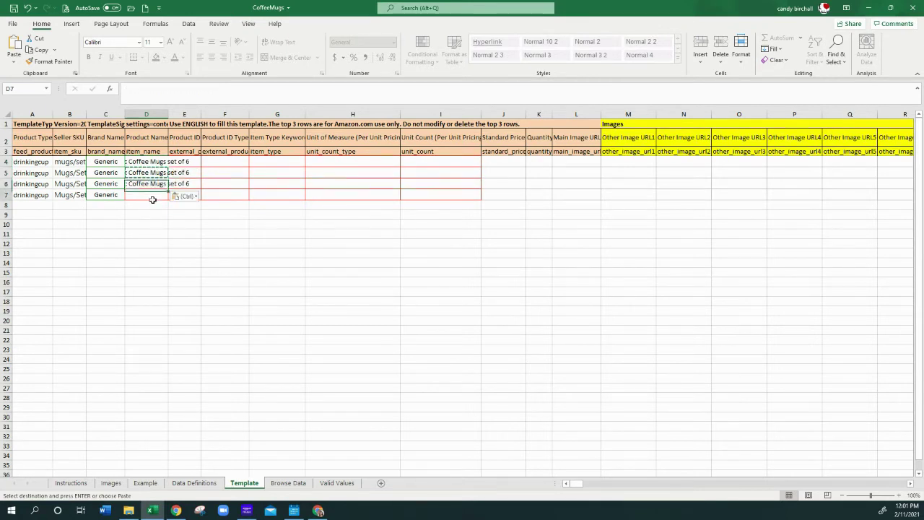
pyautogui.click(154, 195)
pyautogui.hotkey('ctrl', 'v')
# Change the orange mug's product name in D5 to Ceramic Orange Coffee Mugs set of 6.
pyautogui.click(153, 173)
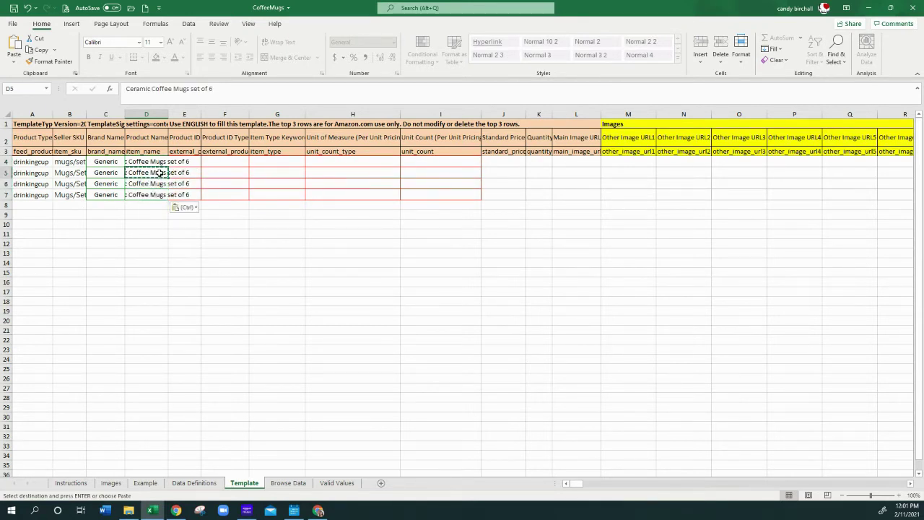
pyautogui.click(224, 87)
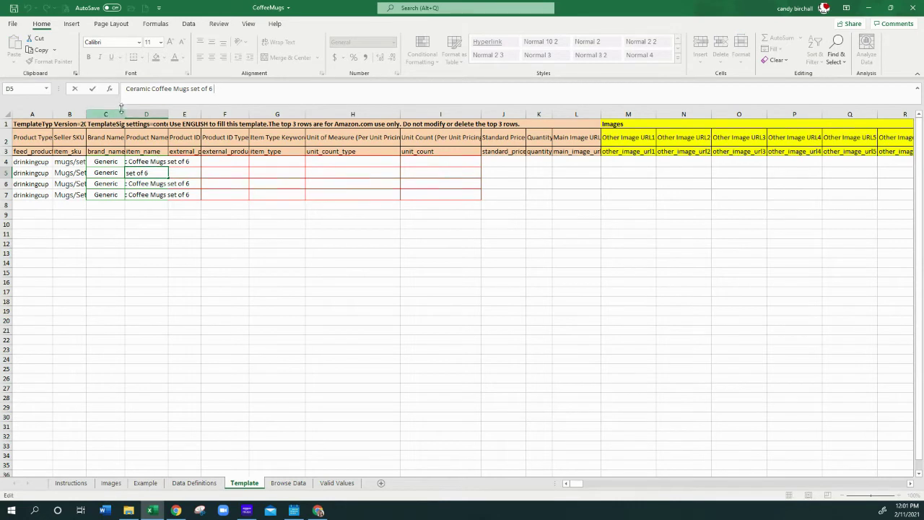
pyautogui.click(150, 87)
pyautogui.click(152, 88)
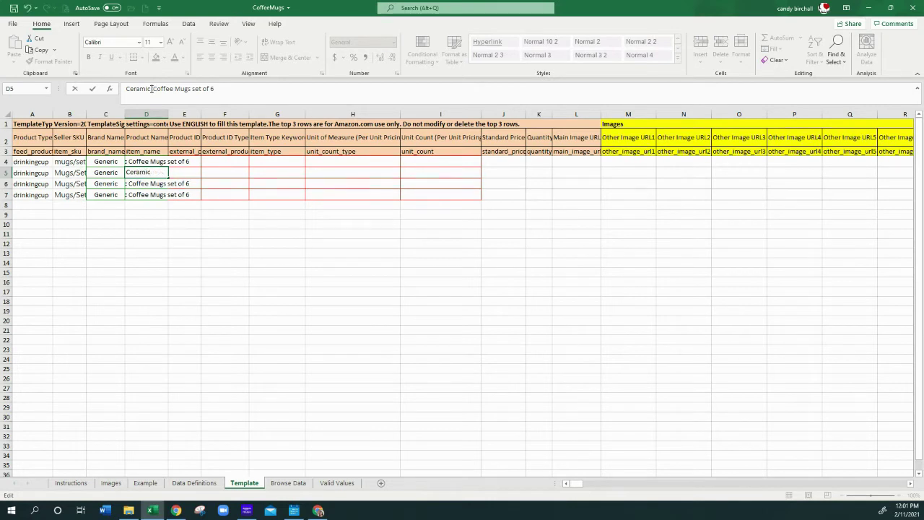
pyautogui.write('ORange')
pyautogui.press('BackSpace')
pyautogui.press('BackSpace')
pyautogui.press('BackSpace')
pyautogui.press('BackSpace')
pyautogui.press('BackSpace')
pyautogui.write('range')
pyautogui.press('Return')
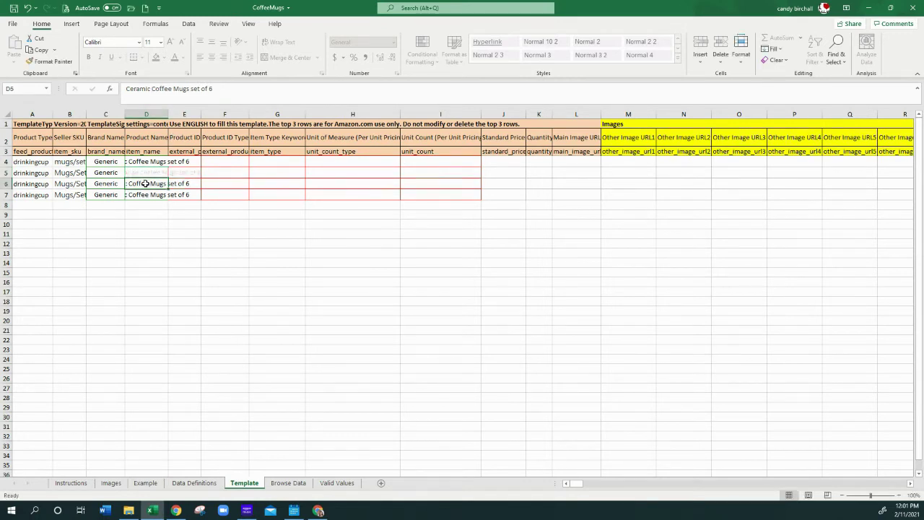
# Change the green mug's product name in D6 to Ceramic Green Coffee Mugs set of 6.
pyautogui.click(153, 90)
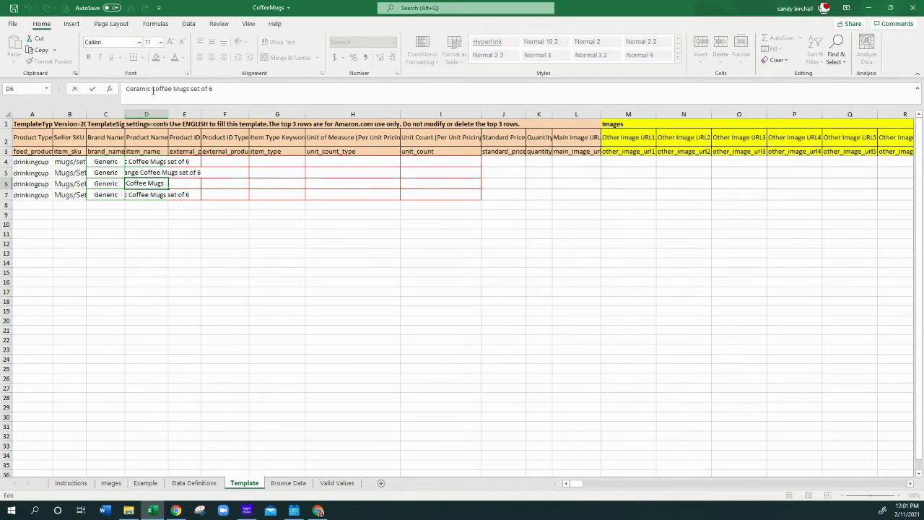
pyautogui.write('Green')
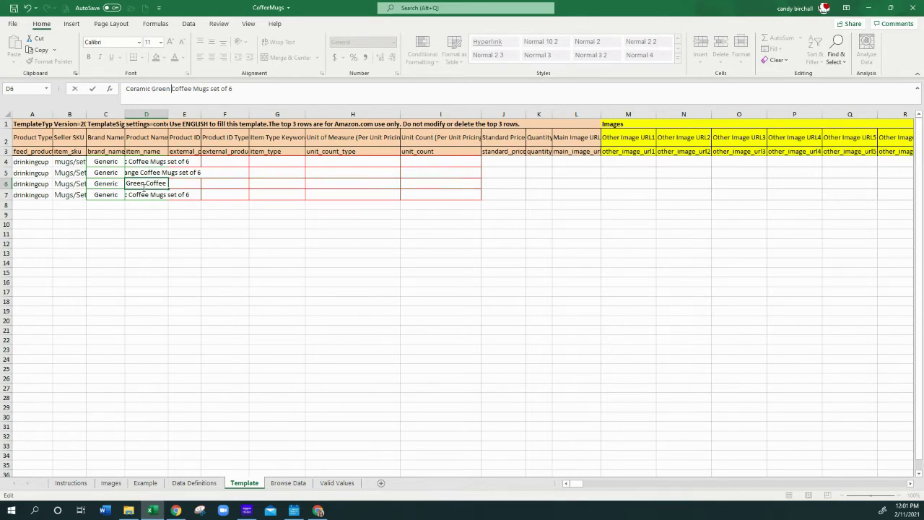
pyautogui.press('Return')
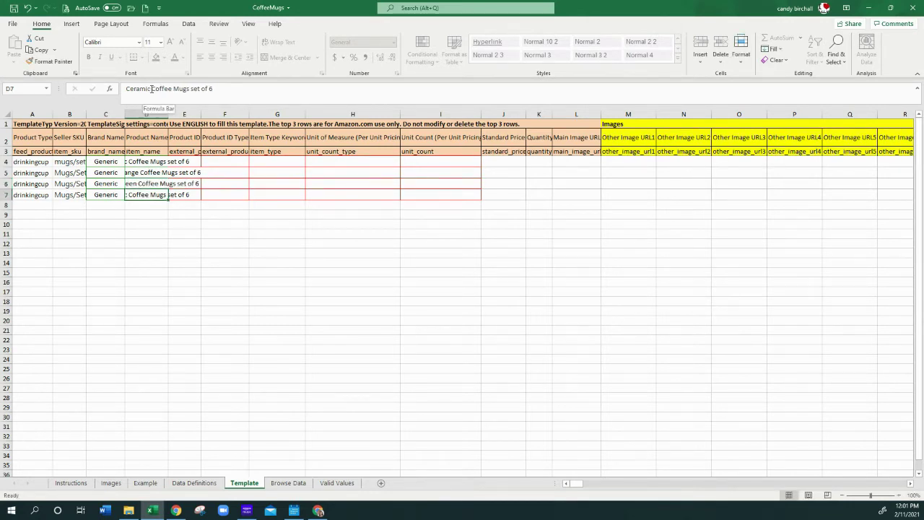
# Change the blue mug's product name in D7 to Ceramic Blue Coffee Mugs set of 6.
pyautogui.click(153, 89)
pyautogui.write('Blue')
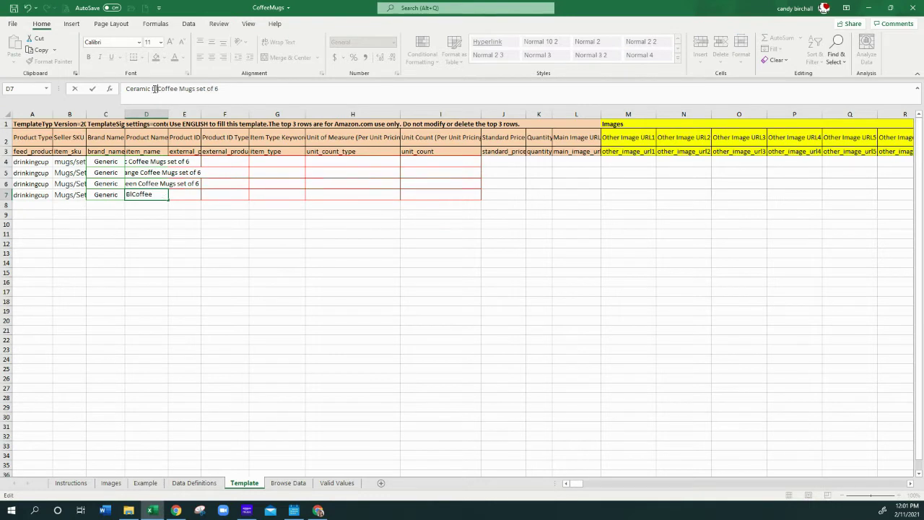
pyautogui.click(205, 231)
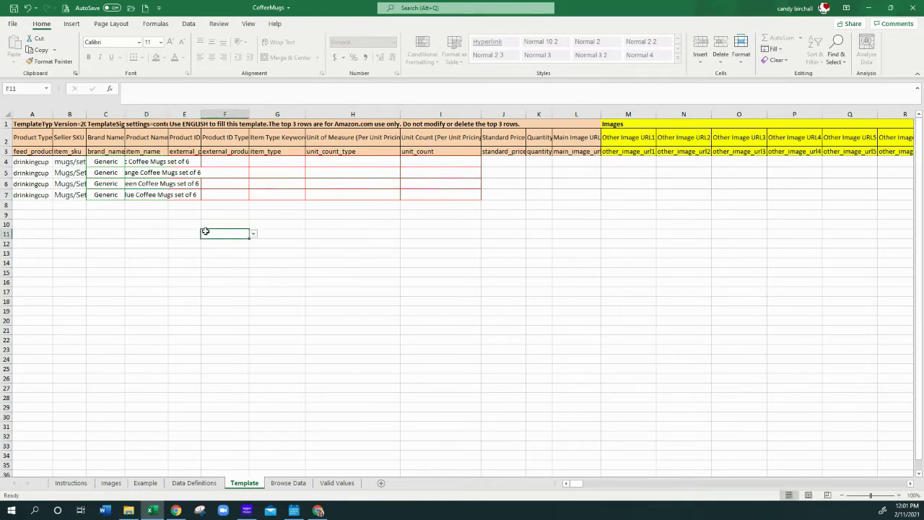
# Auto-fit the width of the Seller SKU column to its contents.
pyautogui.click(189, 162)
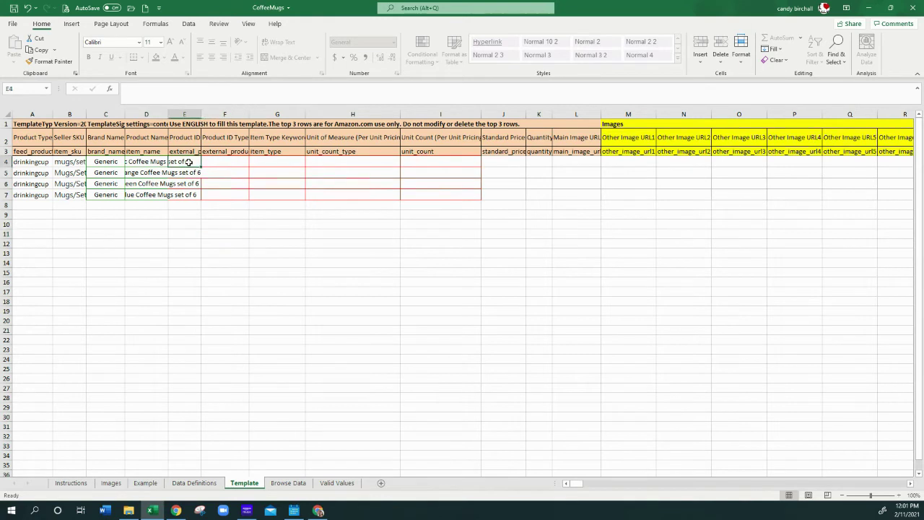
pyautogui.click(7, 162)
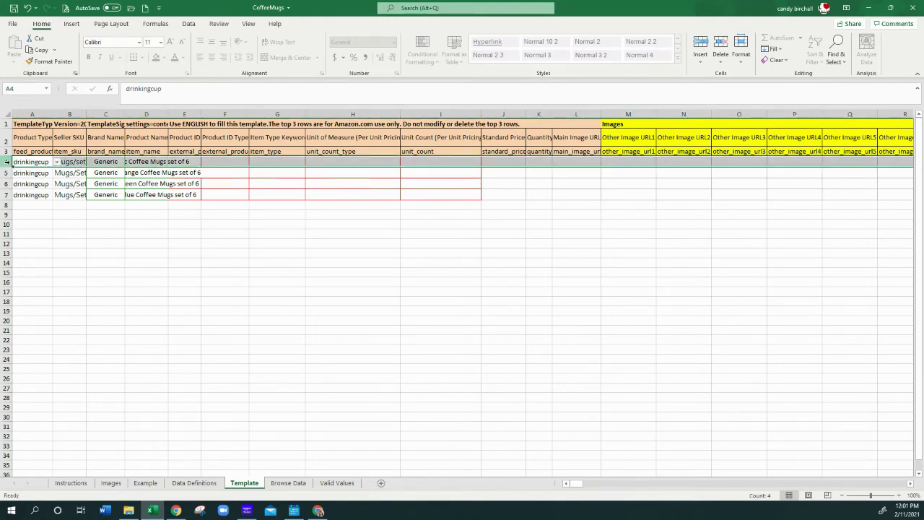
pyautogui.moveTo(88, 113); pyautogui.dragTo(87, 113)
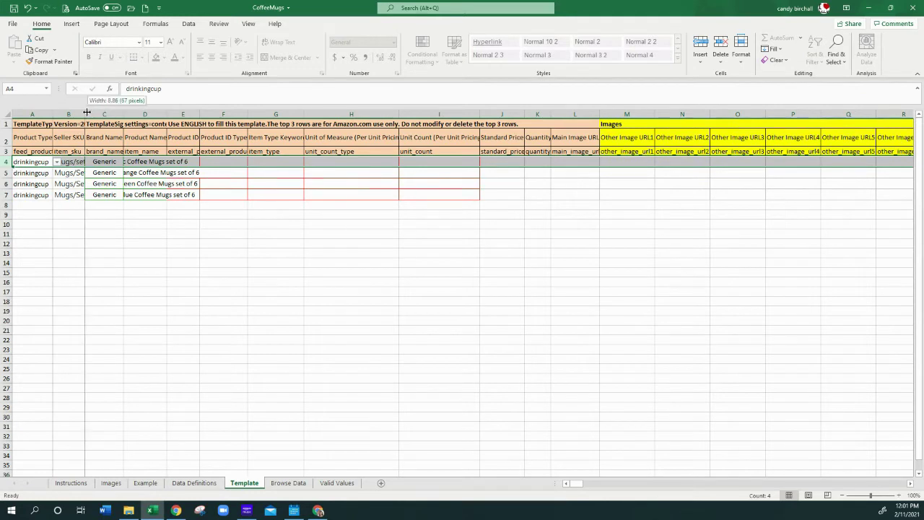
pyautogui.doubleClick(86, 113)
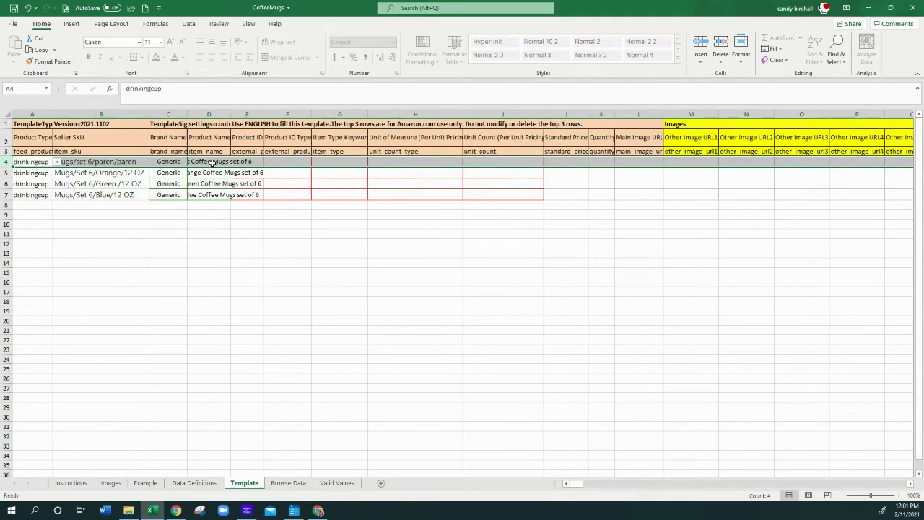
# Correct the parent product's SKU in B4 to mugs/set 6/paren/parent.
pyautogui.click(121, 162)
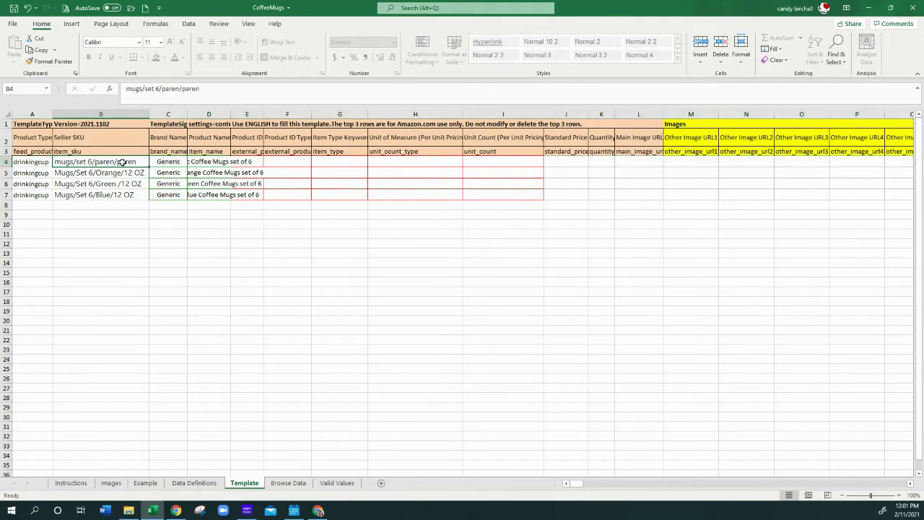
pyautogui.click(214, 87)
pyautogui.write('t')
pyautogui.click(218, 163)
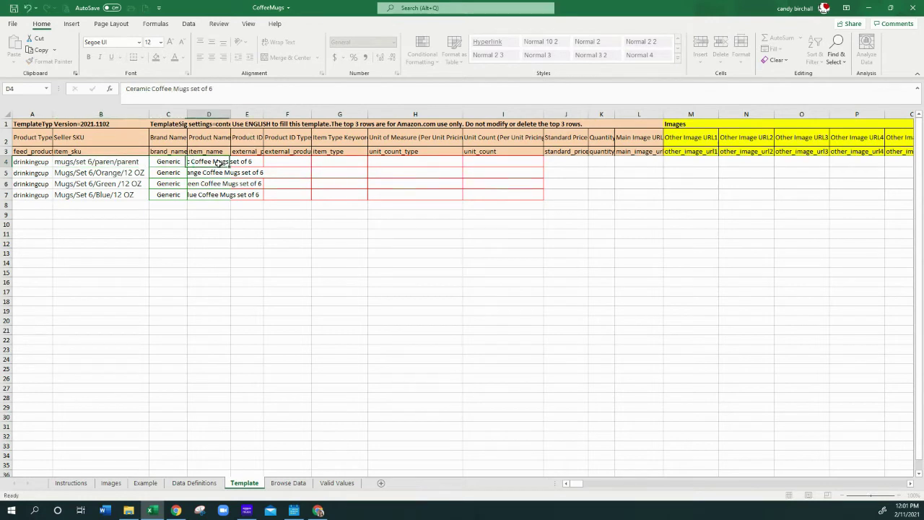
# Examine the Product ID and Product ID Type cells of the parent and child rows, including the available ID types.
pyautogui.click(245, 161)
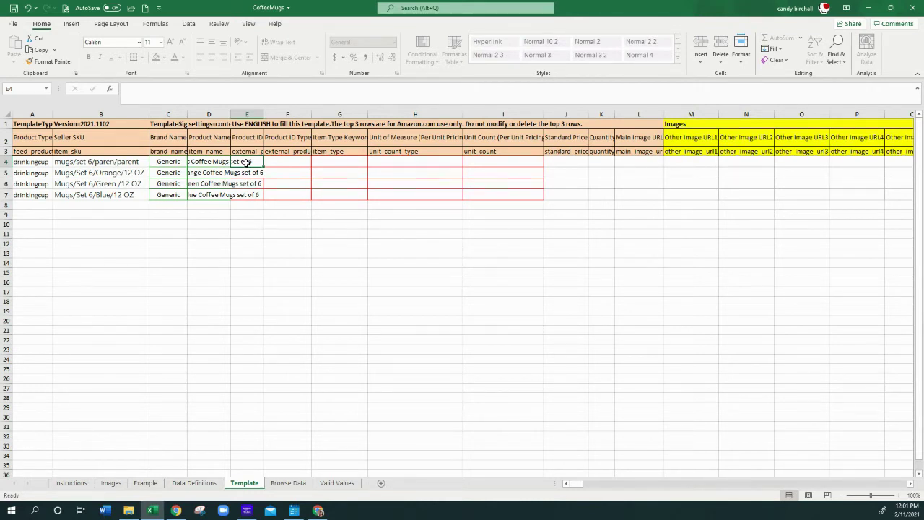
pyautogui.click(253, 174)
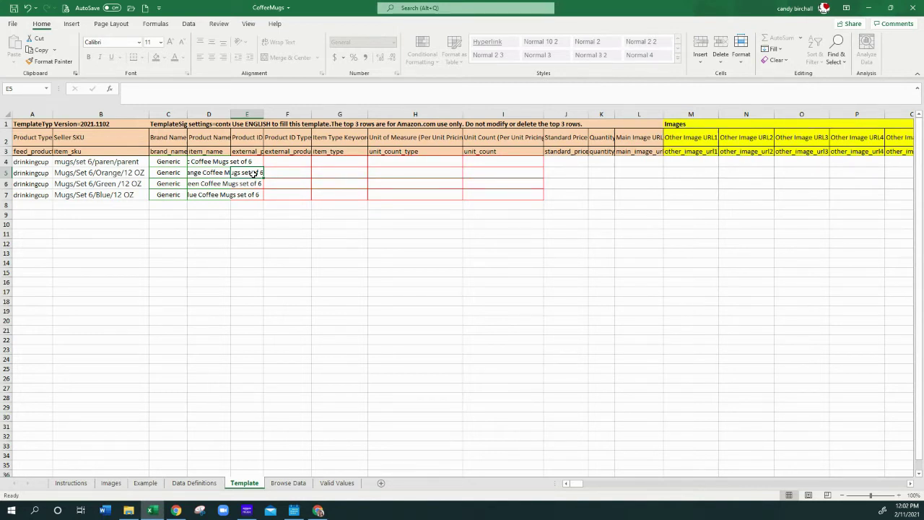
pyautogui.click(175, 171)
pyautogui.click(246, 173)
pyautogui.click(249, 184)
pyautogui.click(258, 194)
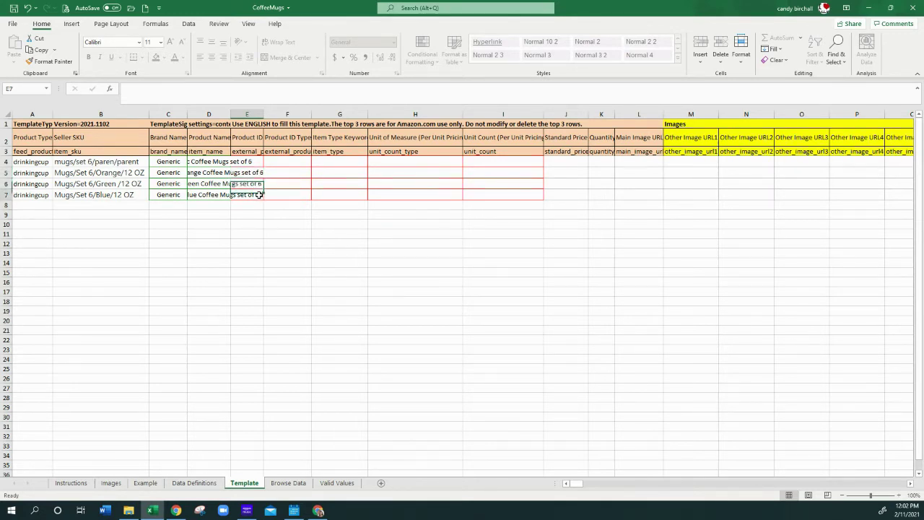
pyautogui.click(249, 184)
pyautogui.click(249, 172)
pyautogui.click(270, 173)
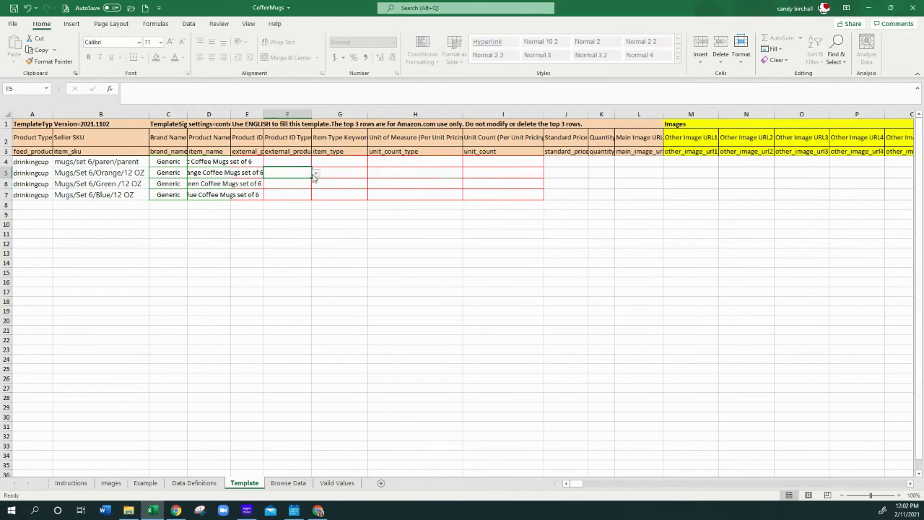
pyautogui.click(315, 174)
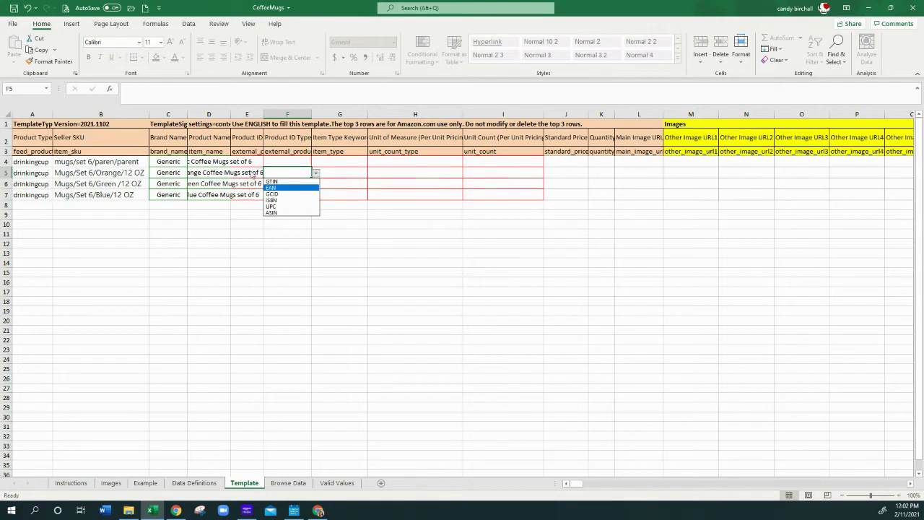
pyautogui.moveTo(252, 176); pyautogui.dragTo(277, 193)
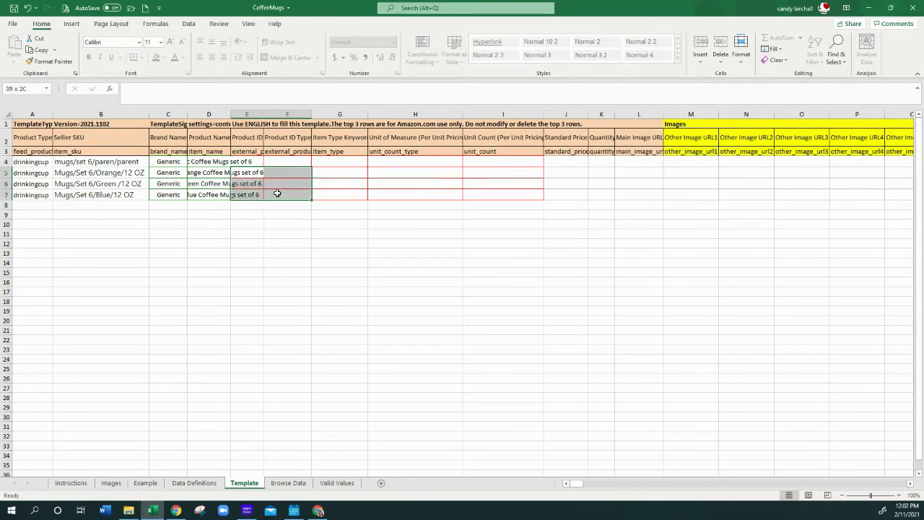
# Set the Item Type Keyword to novelty-coffee-mugs for the parent and all three child rows, G4 to G7.
pyautogui.click(332, 174)
pyautogui.click(373, 174)
pyautogui.click(367, 181)
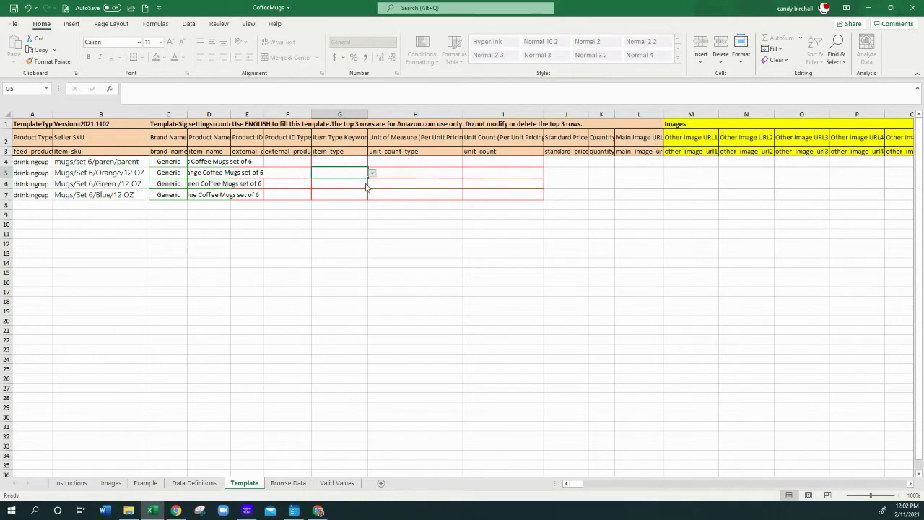
pyautogui.click(363, 163)
pyautogui.click(372, 163)
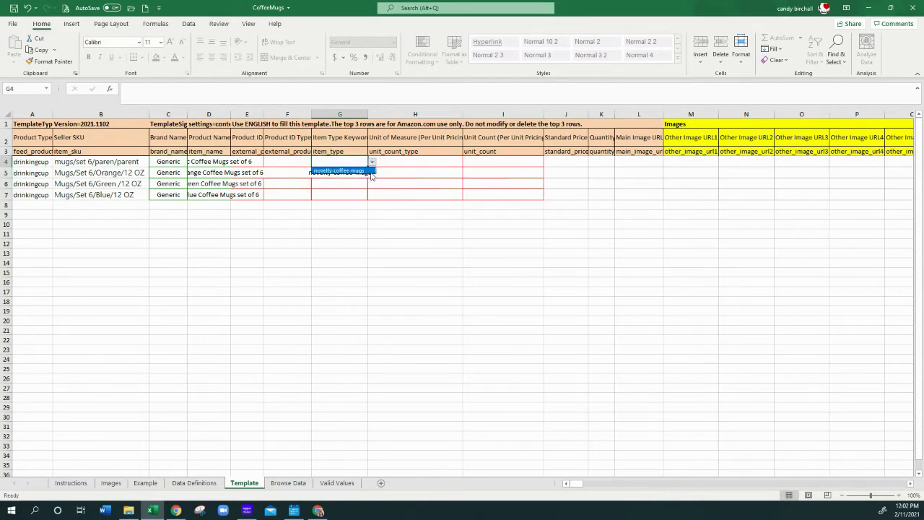
pyautogui.click(364, 173)
pyautogui.click(363, 185)
pyautogui.click(371, 185)
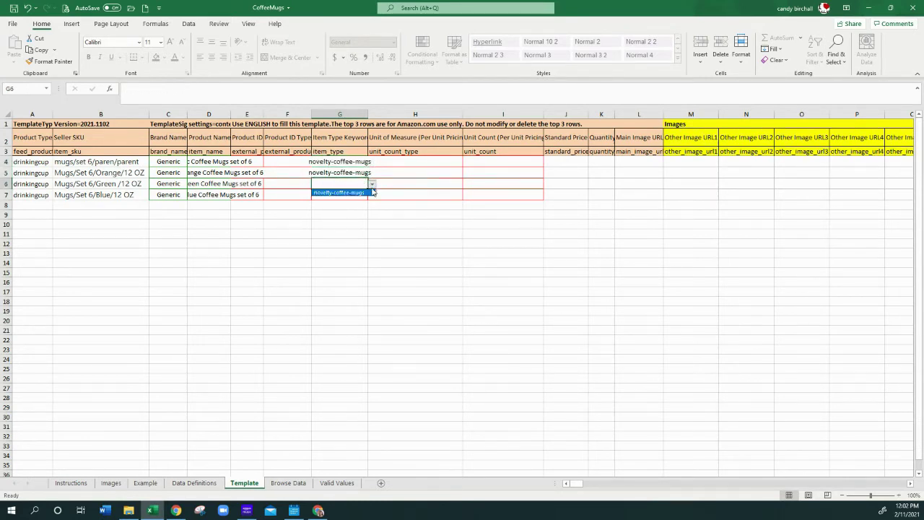
pyautogui.click(364, 193)
pyautogui.click(357, 193)
pyautogui.click(371, 195)
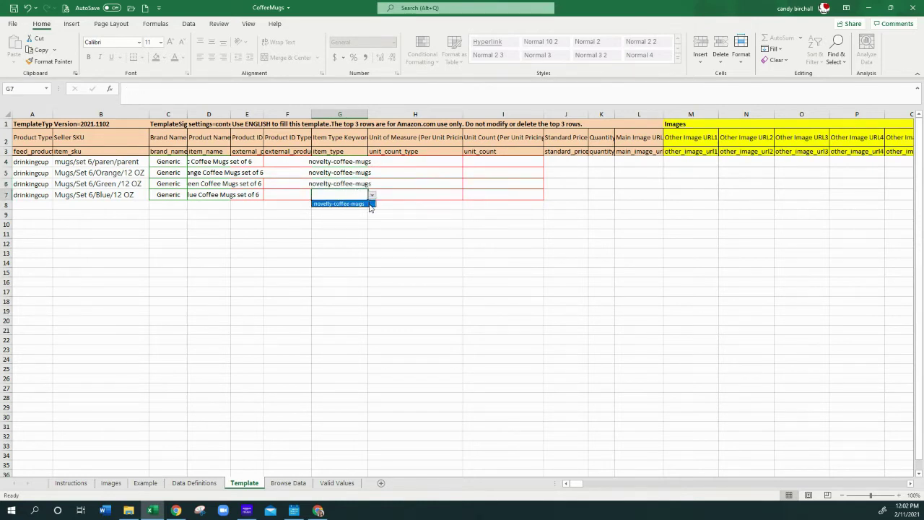
pyautogui.click(364, 204)
# Set the Unit of Measure to Fl Oz for the orange, green and blue mugs in H5 to H7.
pyautogui.click(426, 164)
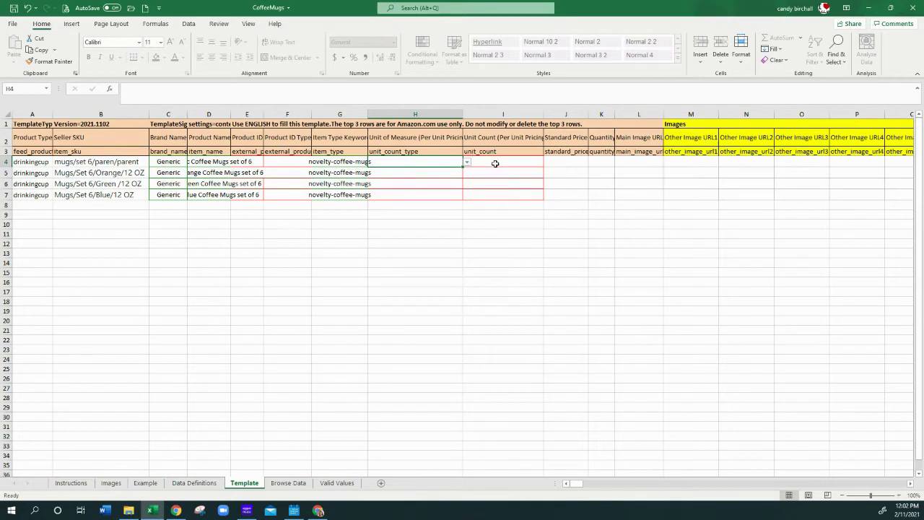
pyautogui.click(450, 173)
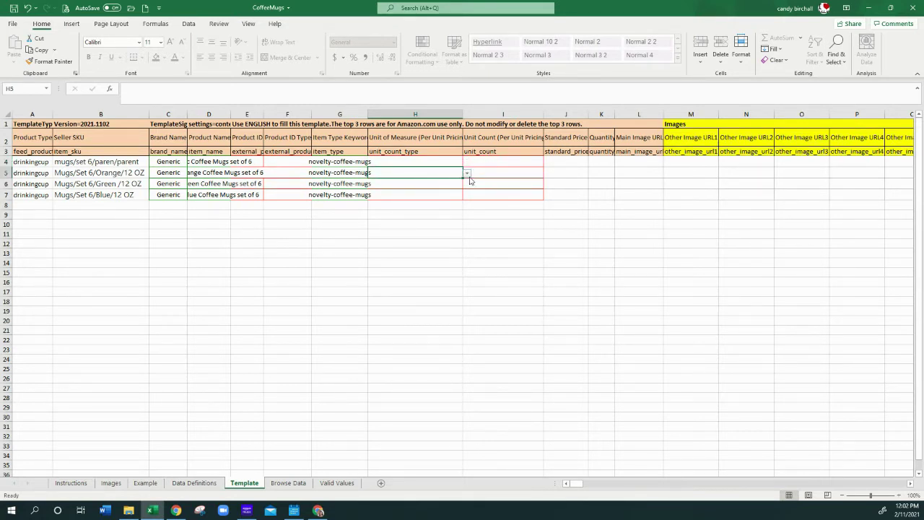
pyautogui.click(467, 173)
pyautogui.click(455, 187)
pyautogui.click(456, 186)
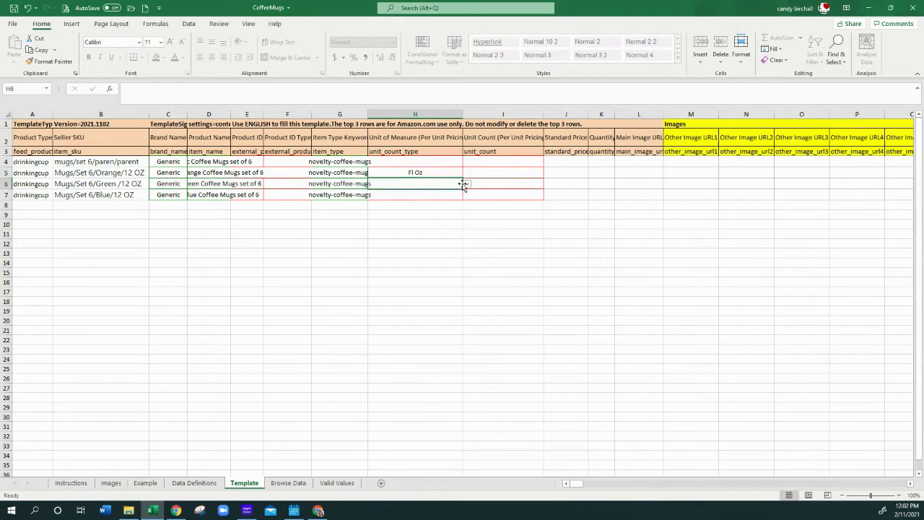
pyautogui.click(467, 184)
pyautogui.click(448, 193)
pyautogui.click(448, 194)
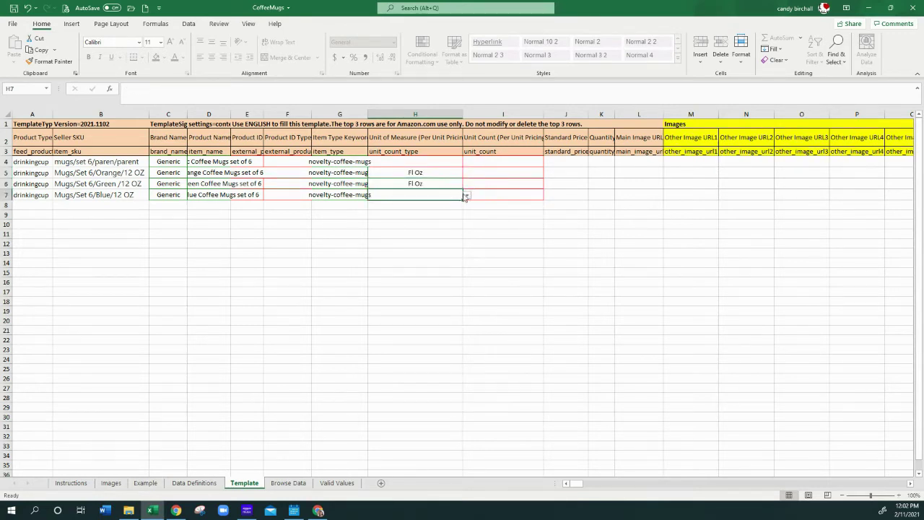
pyautogui.click(467, 195)
pyautogui.click(456, 210)
# Enter a Unit Count of 12 for each of the three child mugs in I5 to I7.
pyautogui.click(485, 173)
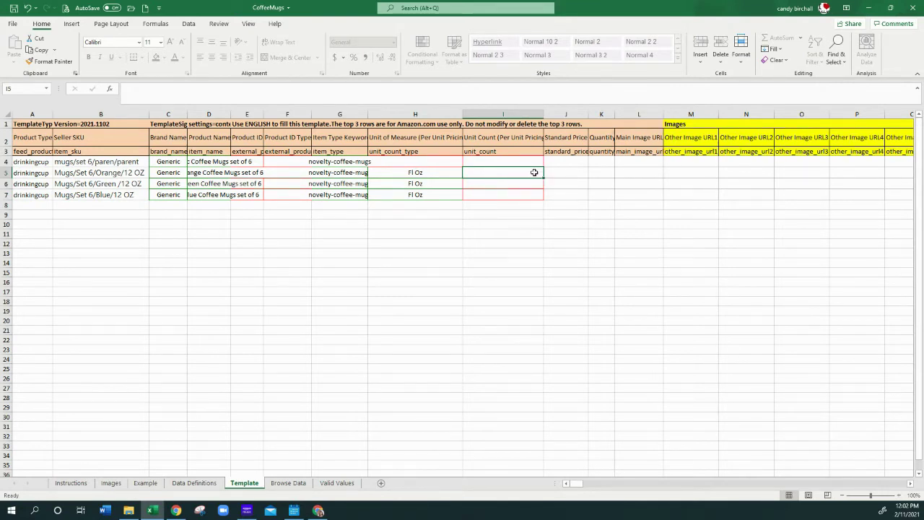
pyautogui.write('12')
pyautogui.press('Return')
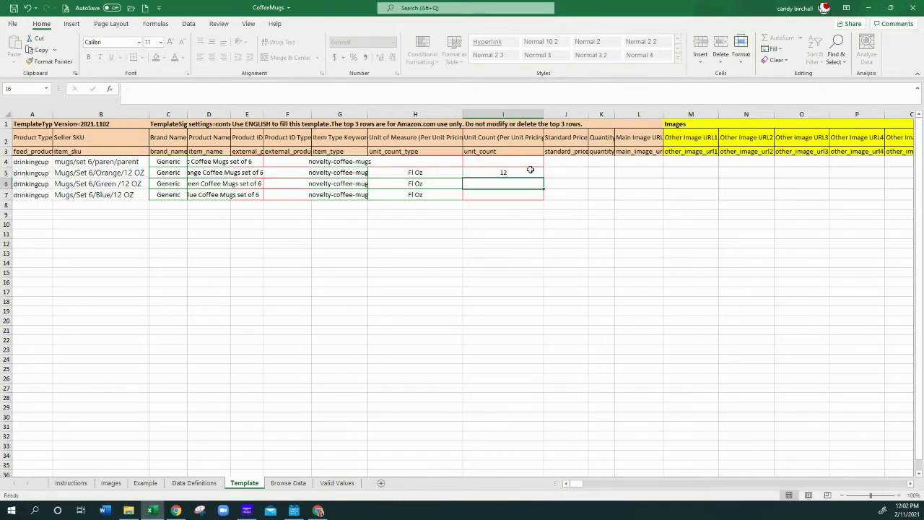
pyautogui.write('12')
pyautogui.press('Return')
pyautogui.write('1')
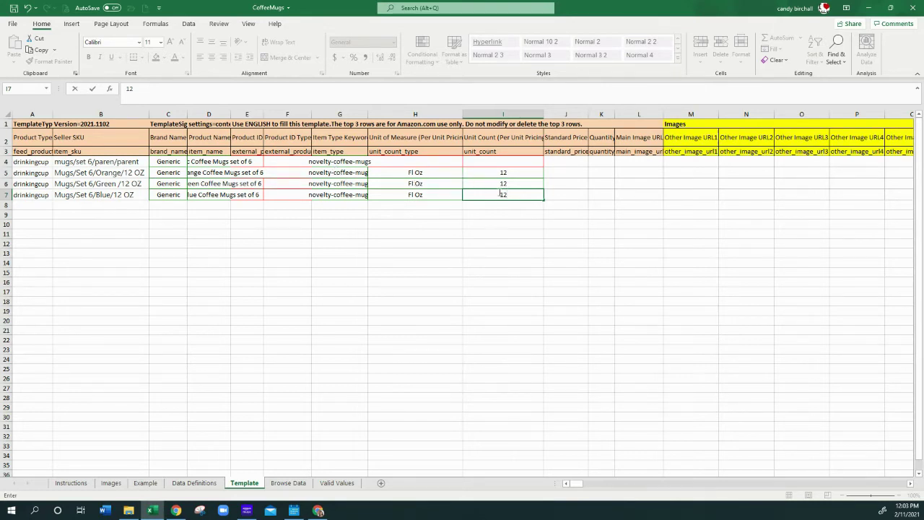
# Enter a Standard Price of 19.99 for each of the three child mugs in J5 to J7.
pyautogui.click(567, 172)
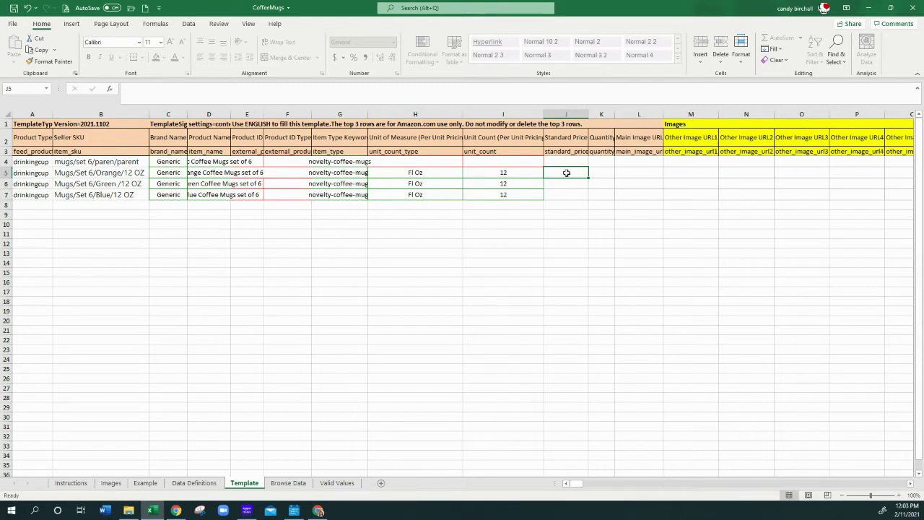
pyautogui.write('19.99')
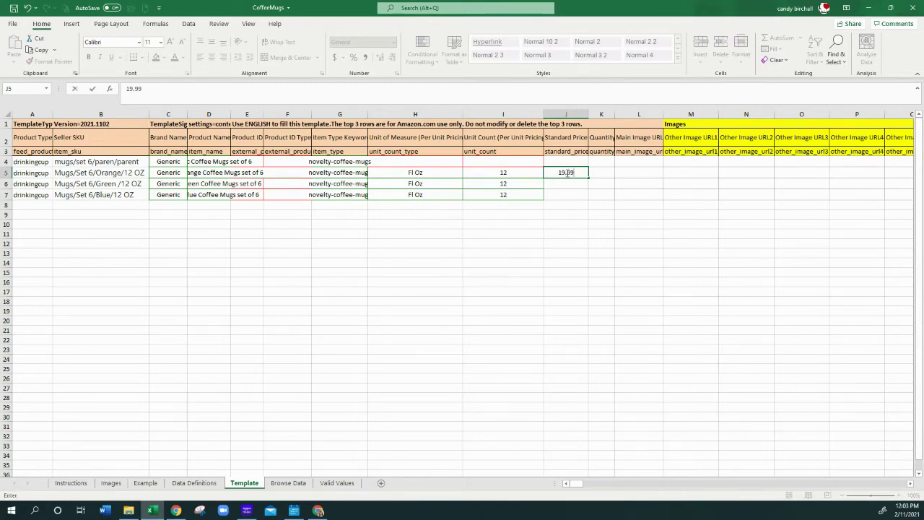
pyautogui.press('Return')
pyautogui.write('19.9')
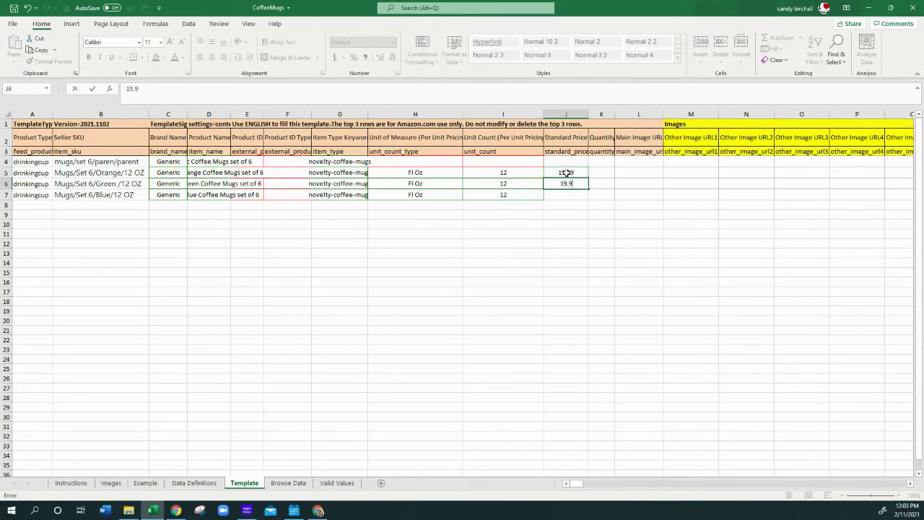
pyautogui.write('9')
pyautogui.press('Return')
pyautogui.write('19.')
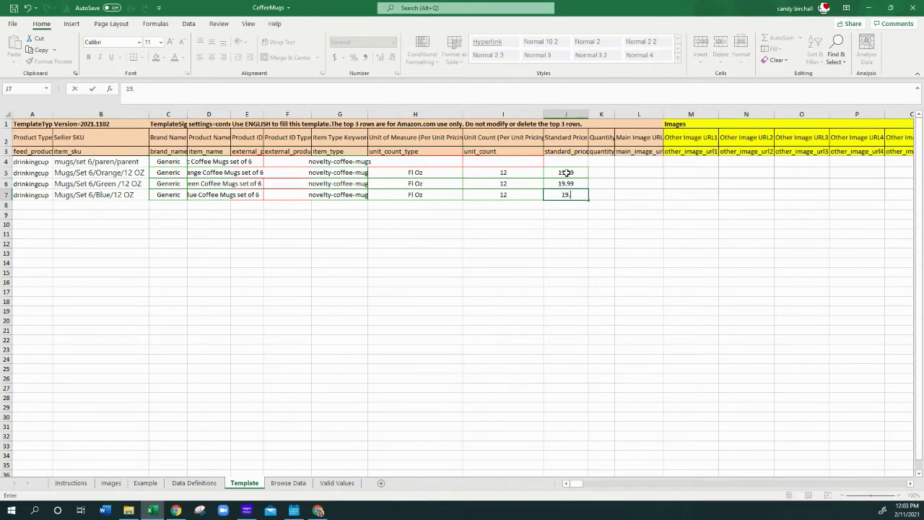
pyautogui.write('99')
# Enter a Quantity of 1 for each of the three child mugs in K5 to K7.
pyautogui.click(597, 171)
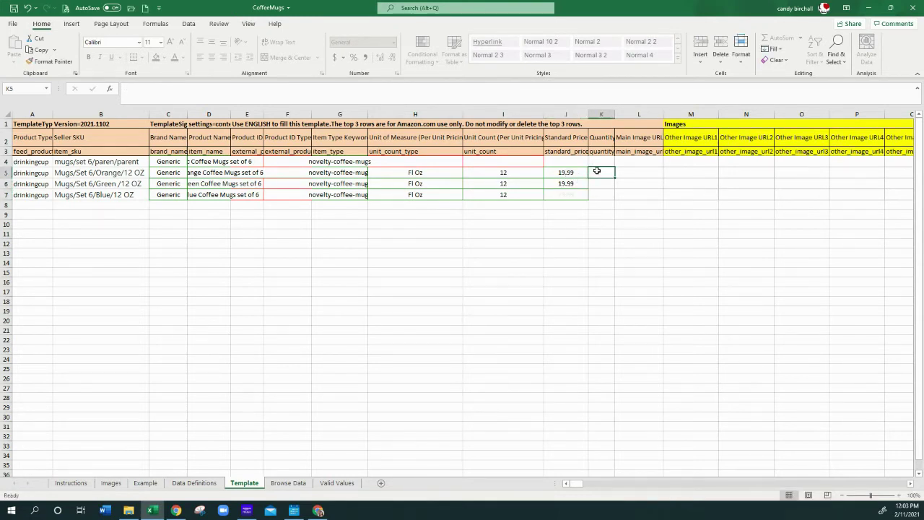
pyautogui.write('1')
pyautogui.press('Return')
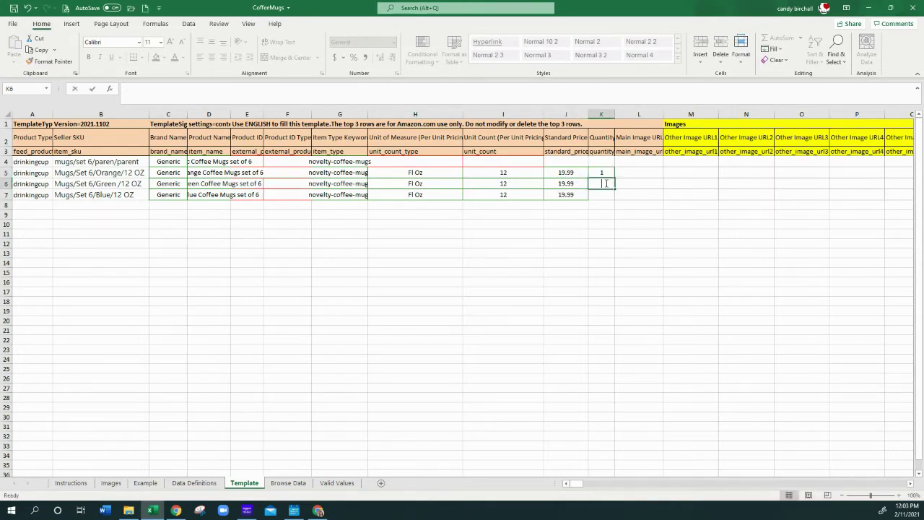
pyautogui.write('1')
pyautogui.press('Return')
pyautogui.write('1')
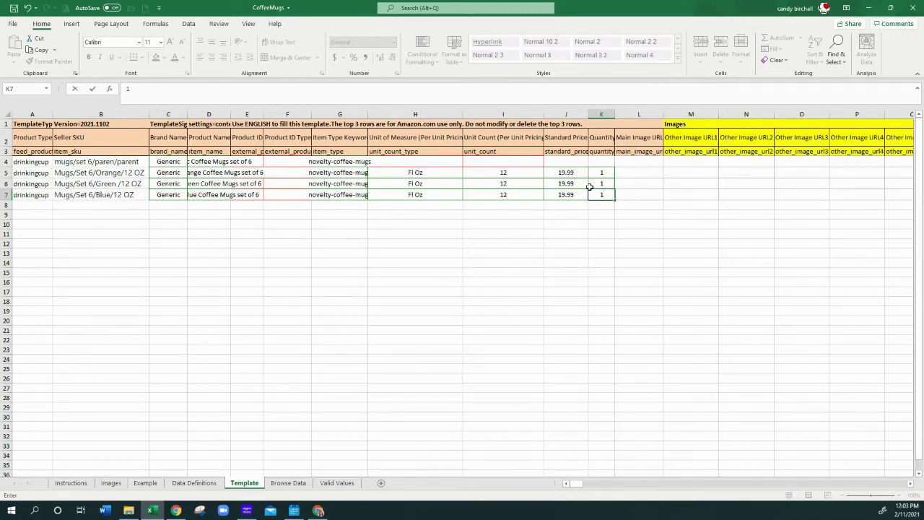
# Switch to Chrome and copy the image address of the orange mug photo on Unsplash for the Main Image URL.
pyautogui.click(633, 173)
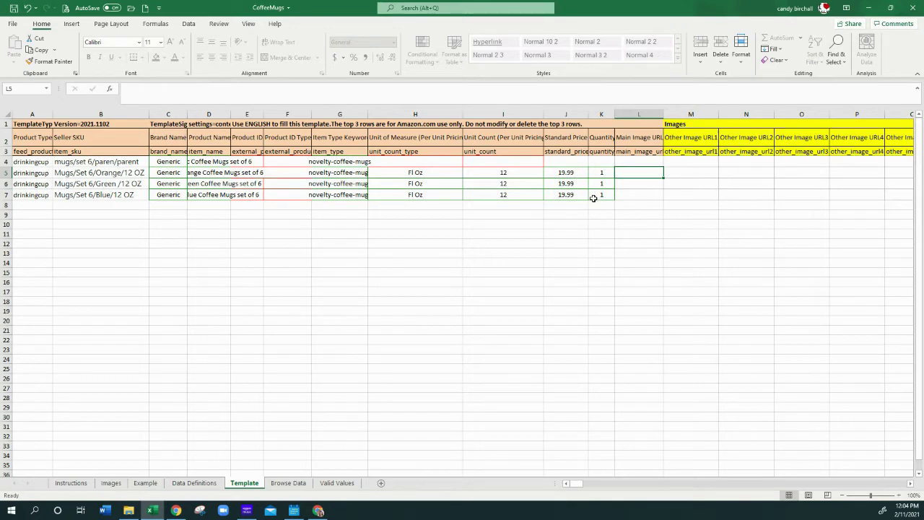
pyautogui.click(318, 510)
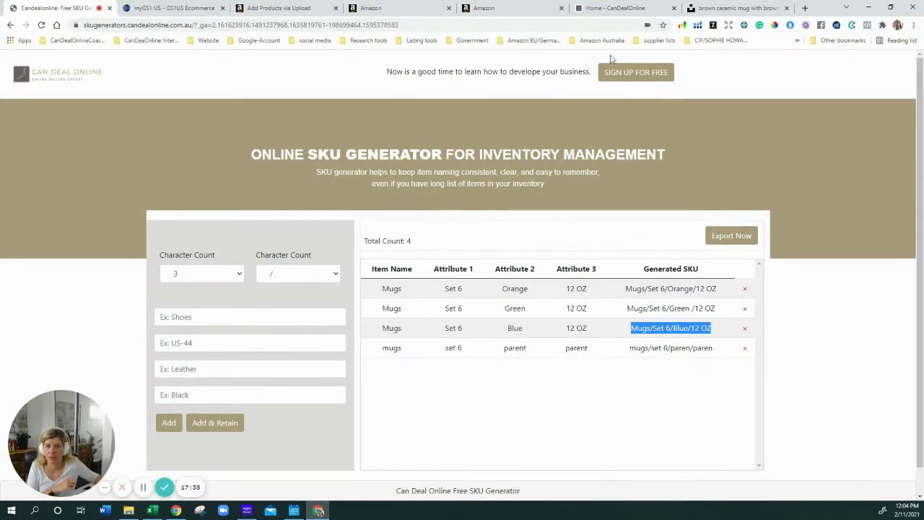
pyautogui.click(718, 8)
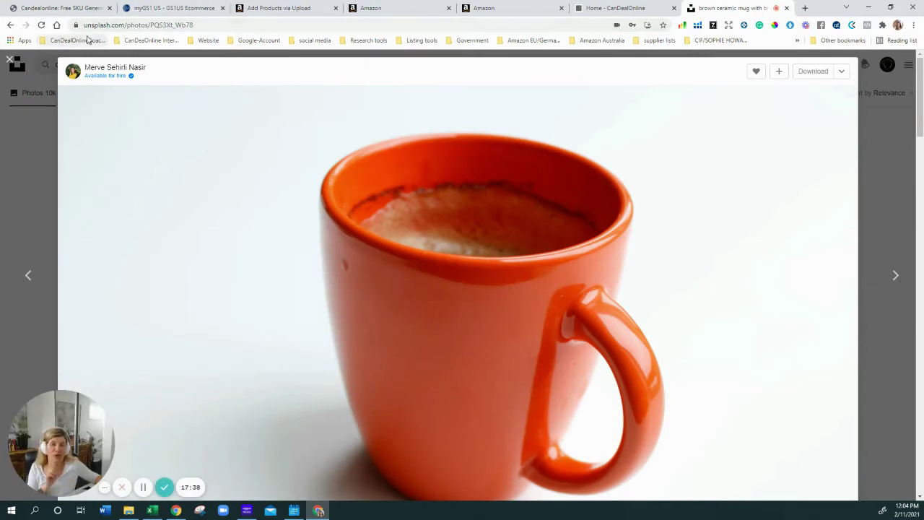
pyautogui.rightClick(375, 305)
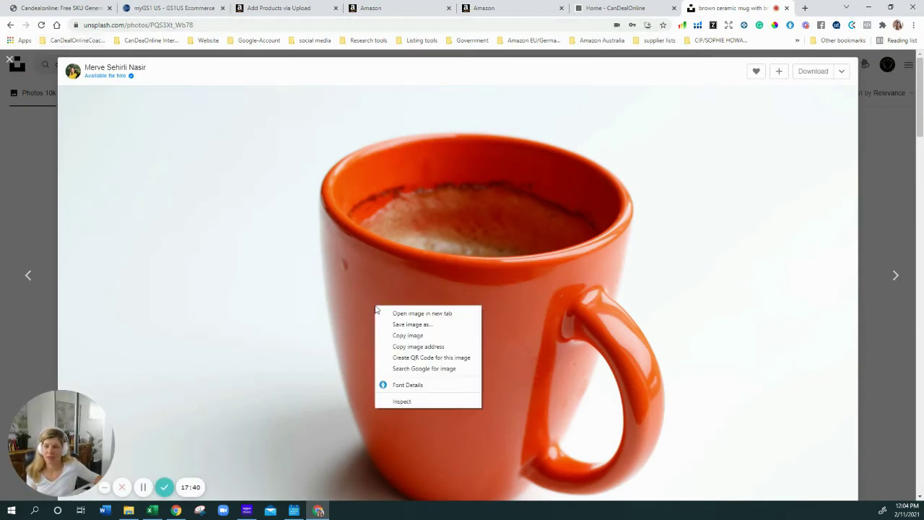
pyautogui.click(438, 347)
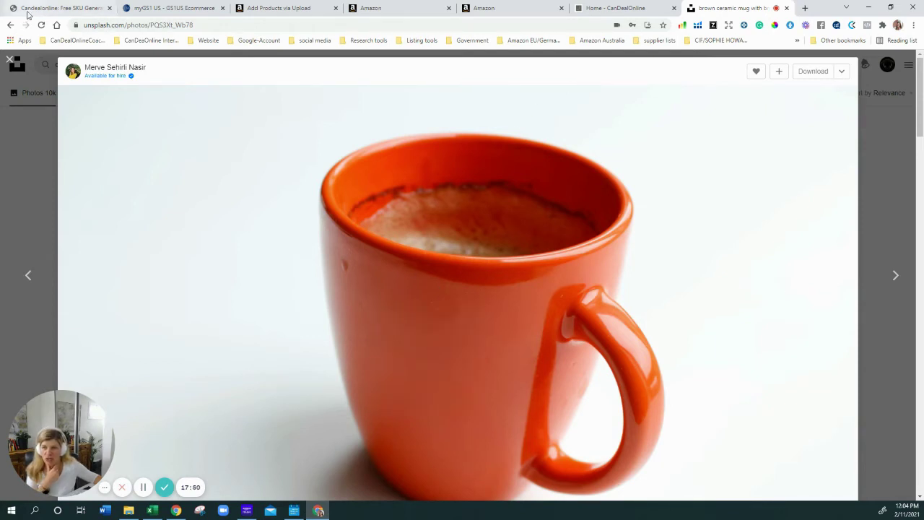
# Switch back to Excel and paste the copied image address as the Main Image URL of all three child rows, L5 to L7.
pyautogui.click(152, 511)
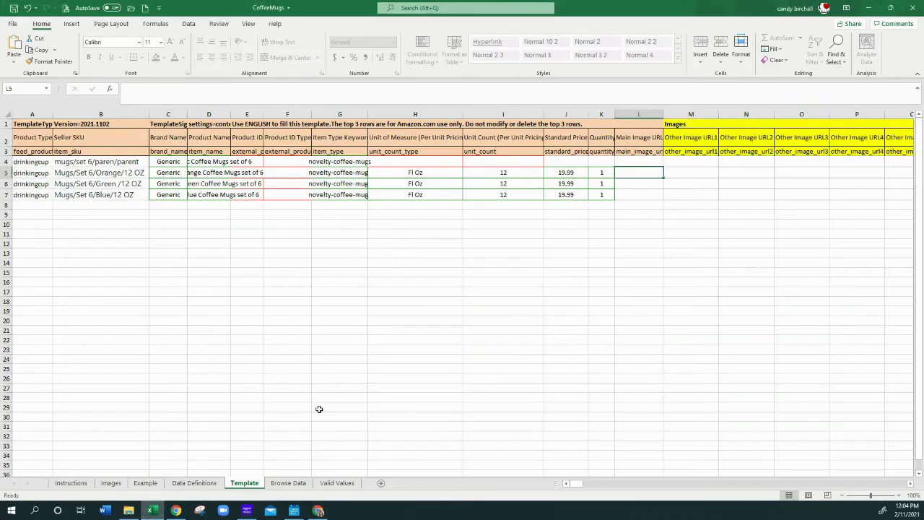
pyautogui.hotkey('ctrl', 'v')
pyautogui.click(627, 181)
pyautogui.hotkey('ctrl', 'v')
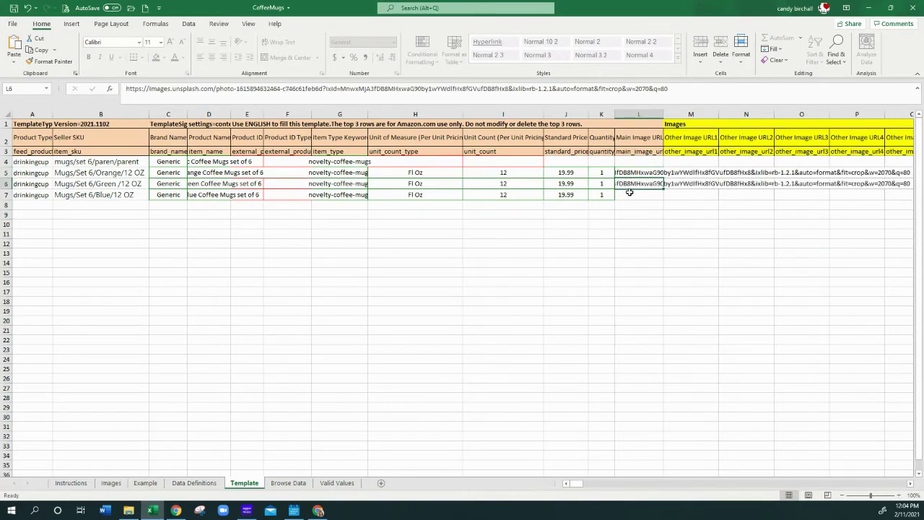
pyautogui.click(629, 193)
pyautogui.hotkey('ctrl', 'v')
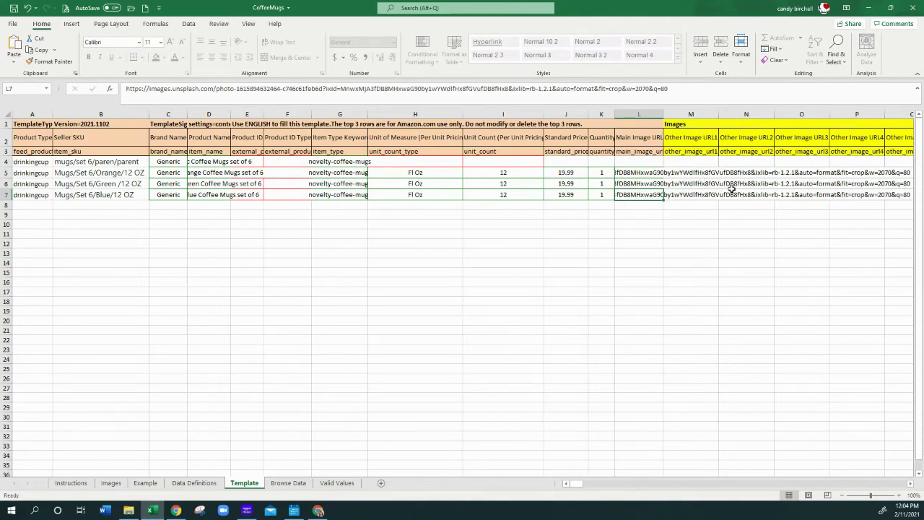
# Set the Parentage of the parent product to Parent in V4 of the Variation section.
pyautogui.hscroll(3, 578, 483)
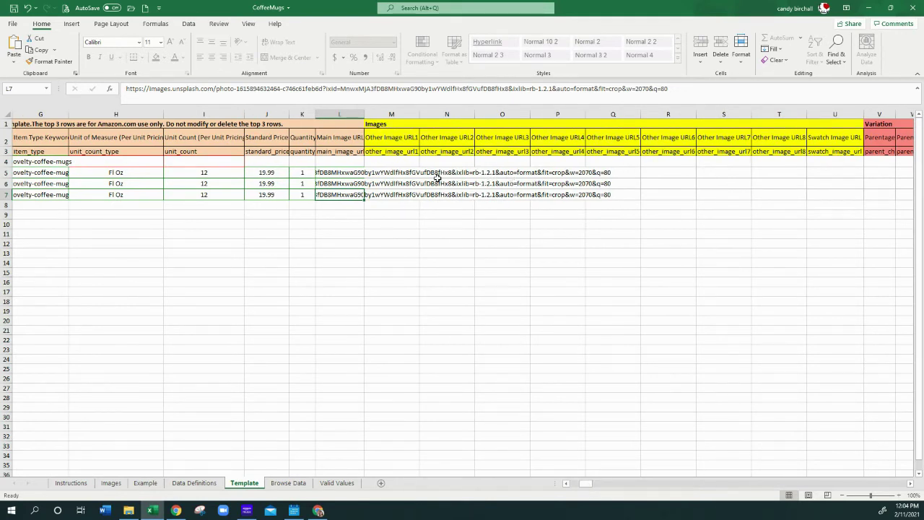
pyautogui.moveTo(585, 481)
pyautogui.mouseDown()
pyautogui.moveTo(613, 484)
pyautogui.moveTo(602, 483)
pyautogui.mouseUp()
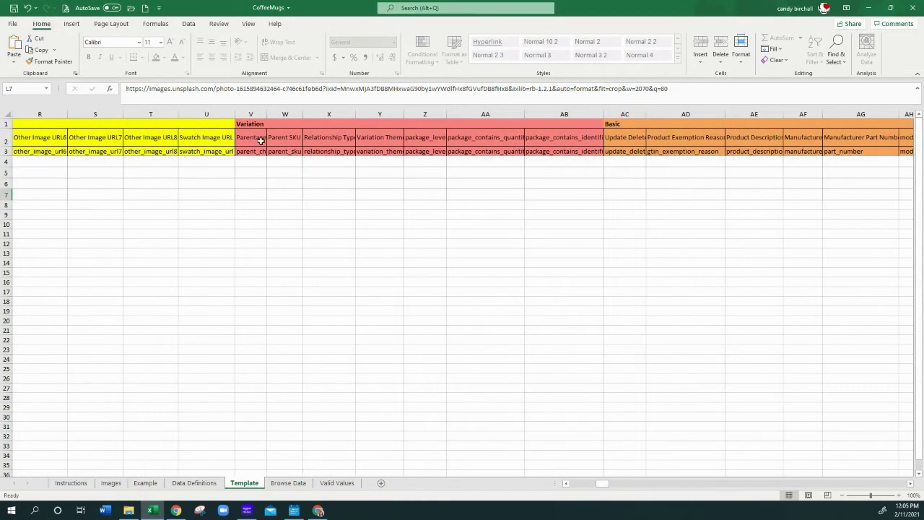
pyautogui.moveTo(246, 117); pyautogui.dragTo(394, 118)
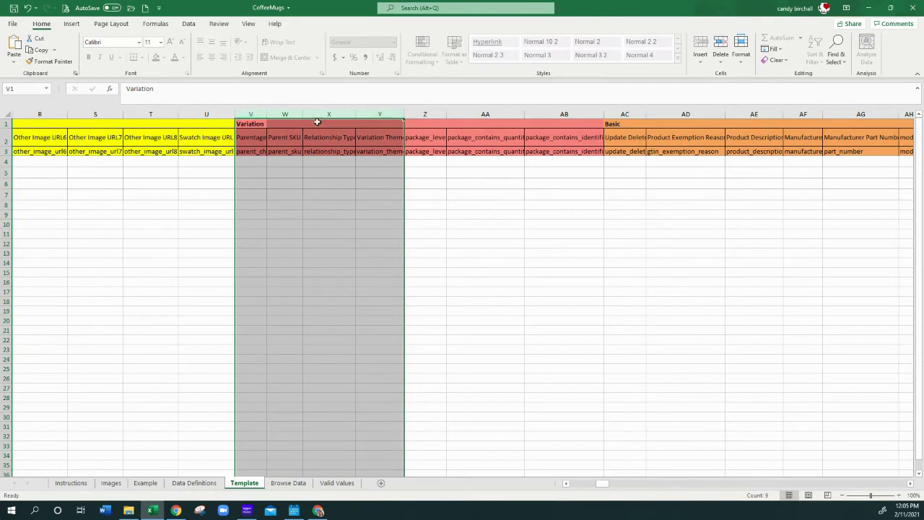
pyautogui.click(258, 164)
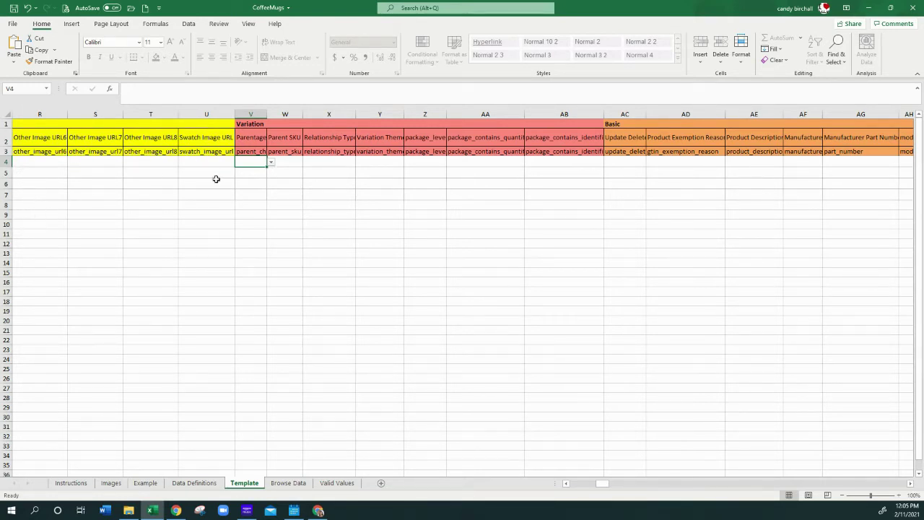
pyautogui.click(271, 164)
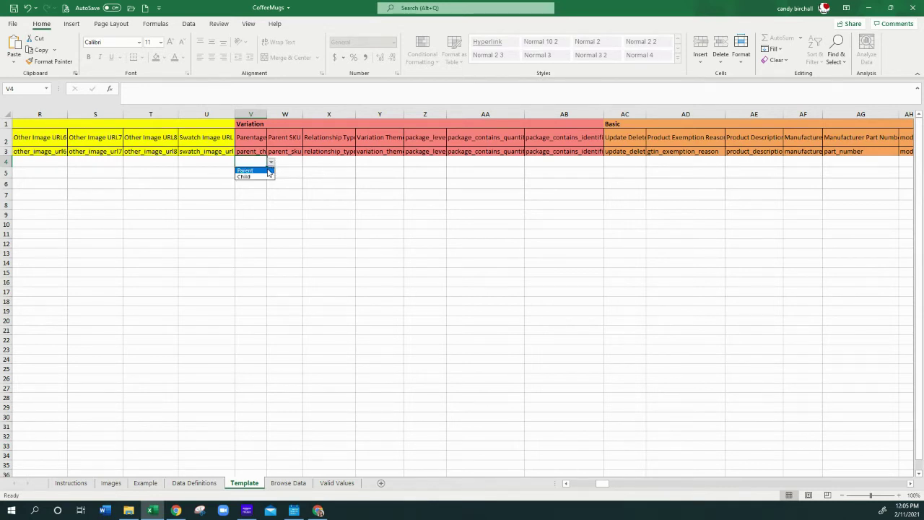
pyautogui.click(263, 168)
# Set the Parentage of the orange, green and blue mug rows to Child in V5 to V7.
pyautogui.click(264, 171)
pyautogui.click(271, 173)
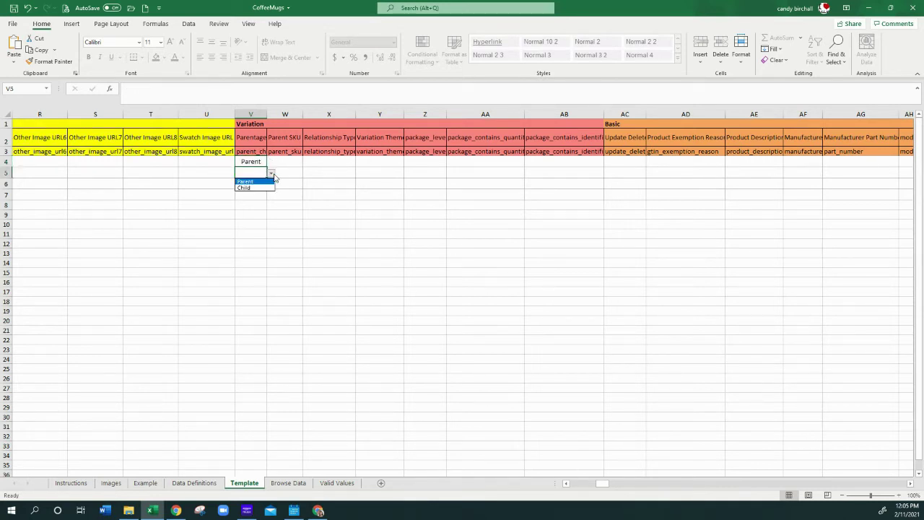
pyautogui.click(256, 186)
pyautogui.click(255, 183)
pyautogui.click(272, 185)
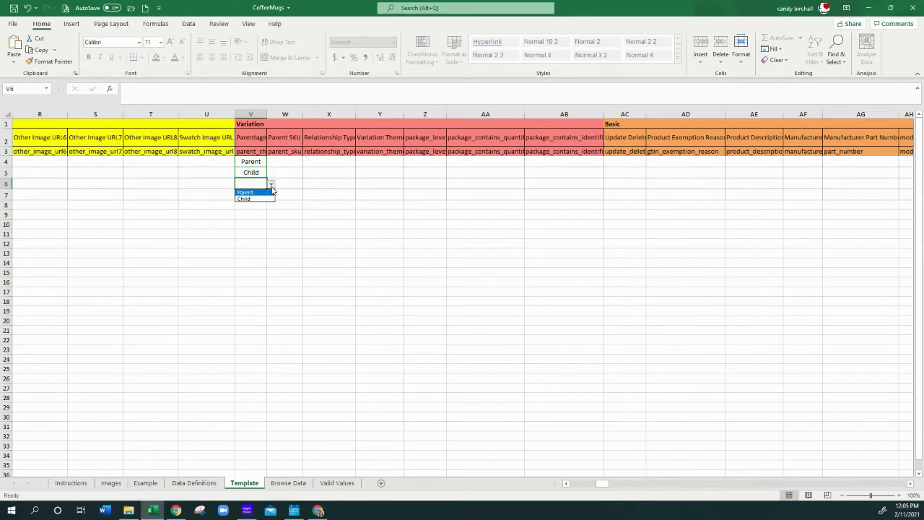
pyautogui.click(254, 197)
pyautogui.click(253, 196)
pyautogui.click(270, 195)
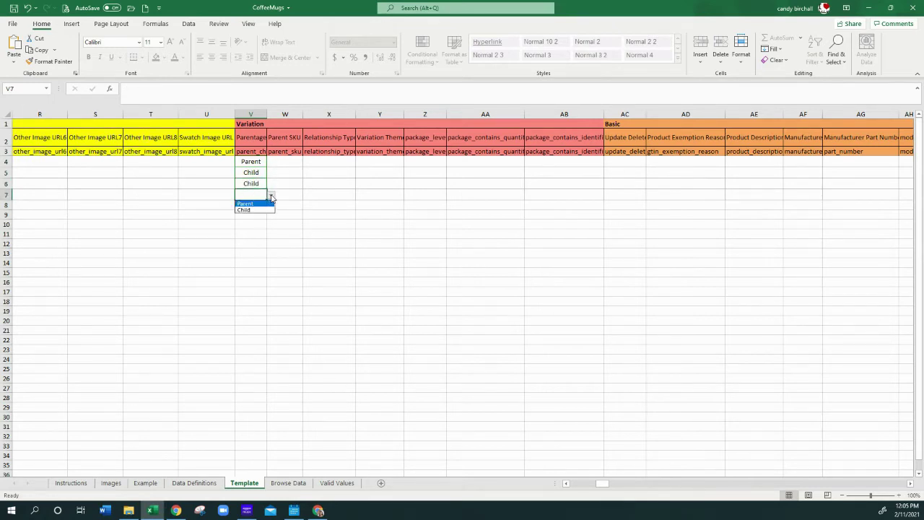
pyautogui.click(257, 211)
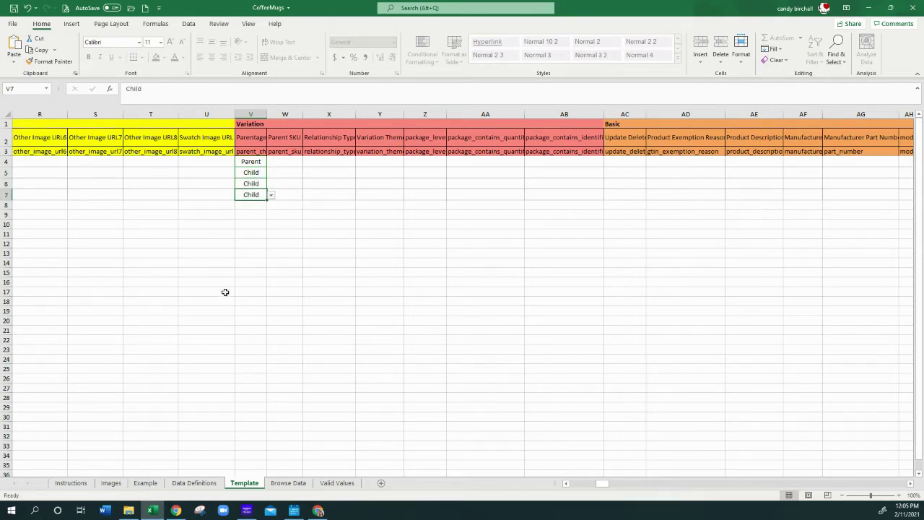
# Copy the parent product's Seller SKU, mugs/set 6/paren/parent, from B4.
pyautogui.moveTo(601, 484); pyautogui.dragTo(570, 485)
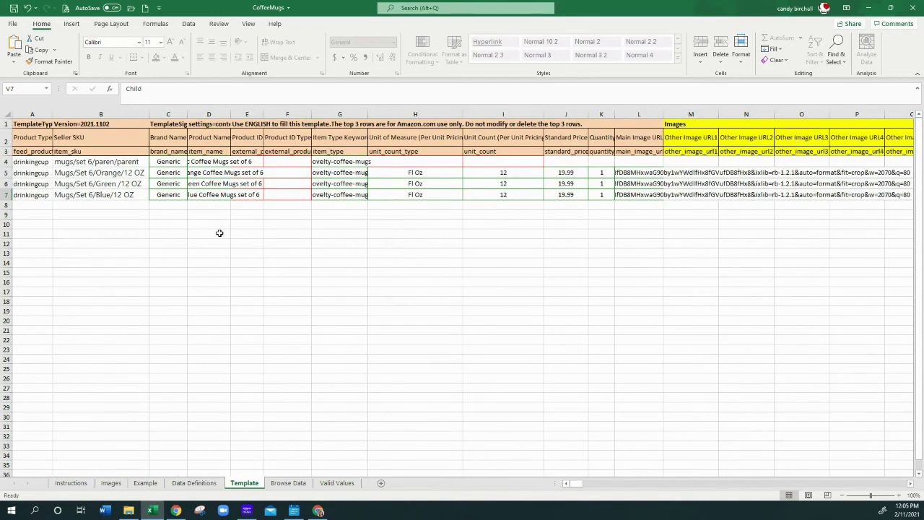
pyautogui.click(121, 163)
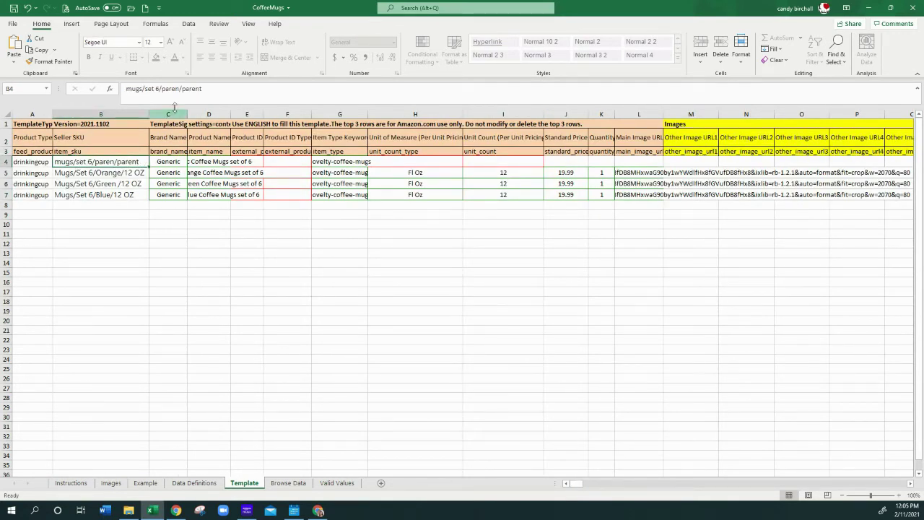
pyautogui.hotkey('ctrl', 'c')
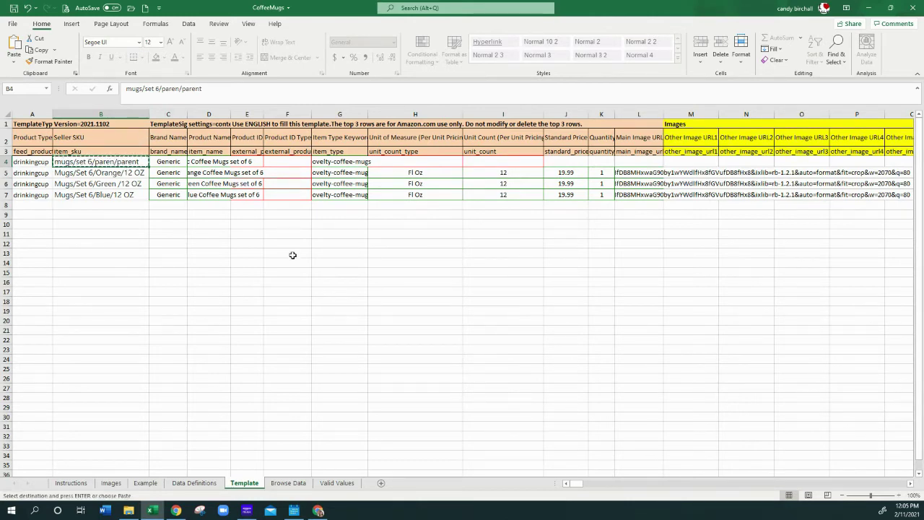
# Paste the copied SKU as the Parent SKU of the three child rows, W5 to W7.
pyautogui.moveTo(575, 483); pyautogui.dragTo(593, 483)
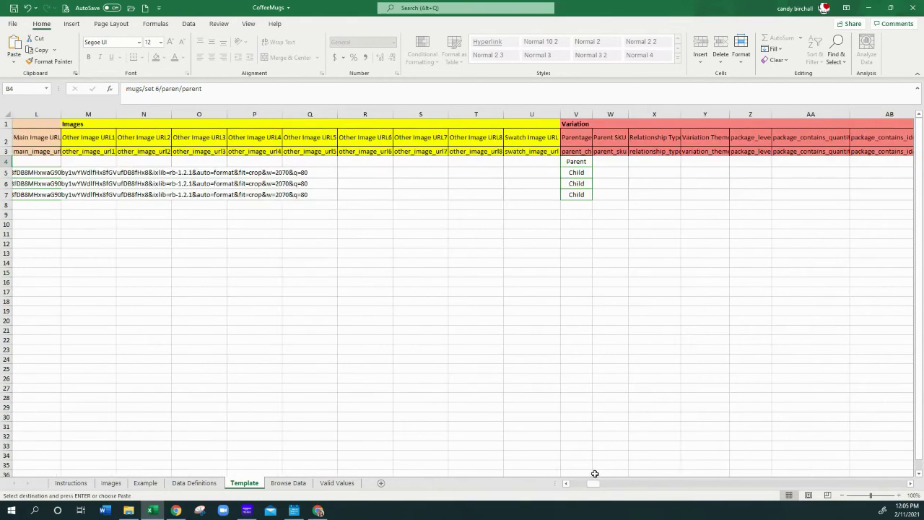
pyautogui.click(571, 141)
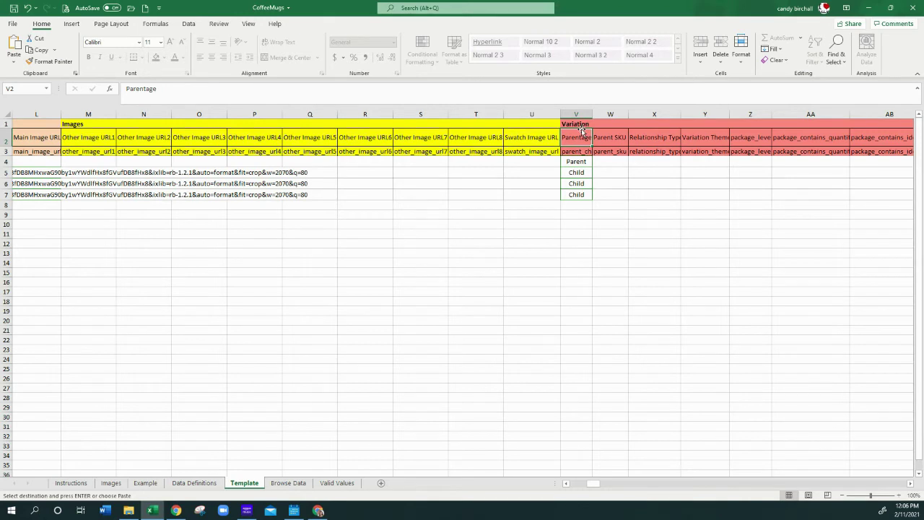
pyautogui.click(603, 163)
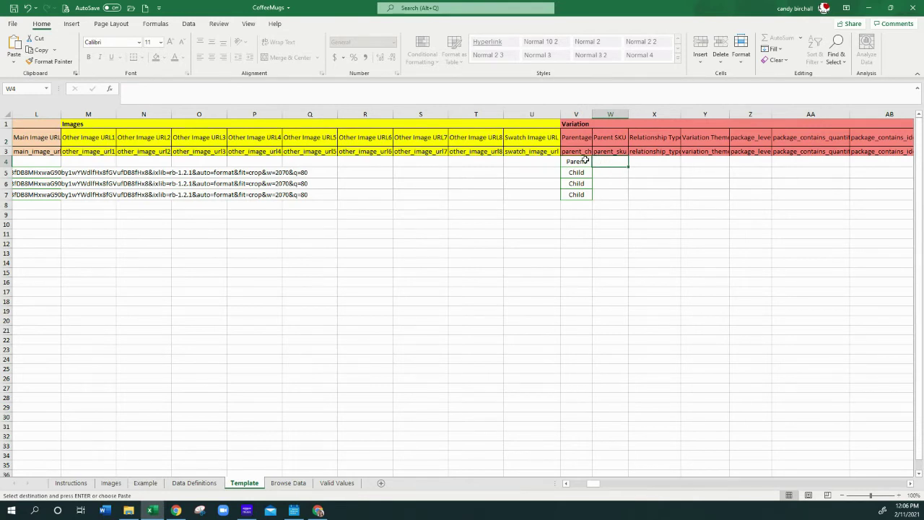
pyautogui.click(610, 174)
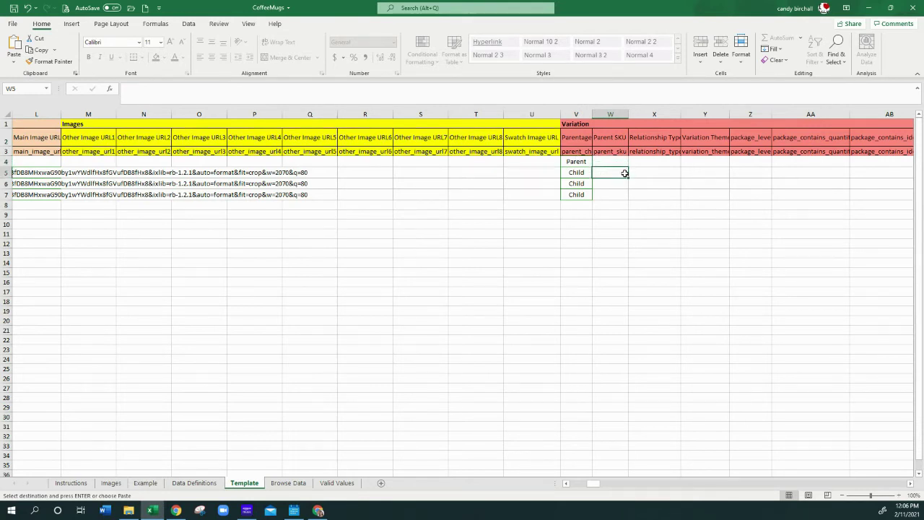
pyautogui.hotkey('ctrl', 'v')
pyautogui.click(617, 183)
pyautogui.hotkey('ctrl', 'v')
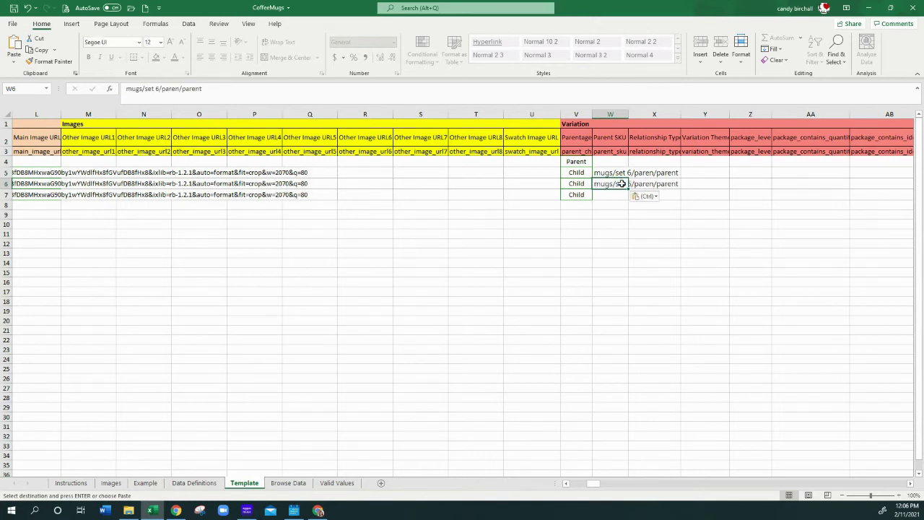
pyautogui.click(615, 197)
pyautogui.hotkey('ctrl', 'v')
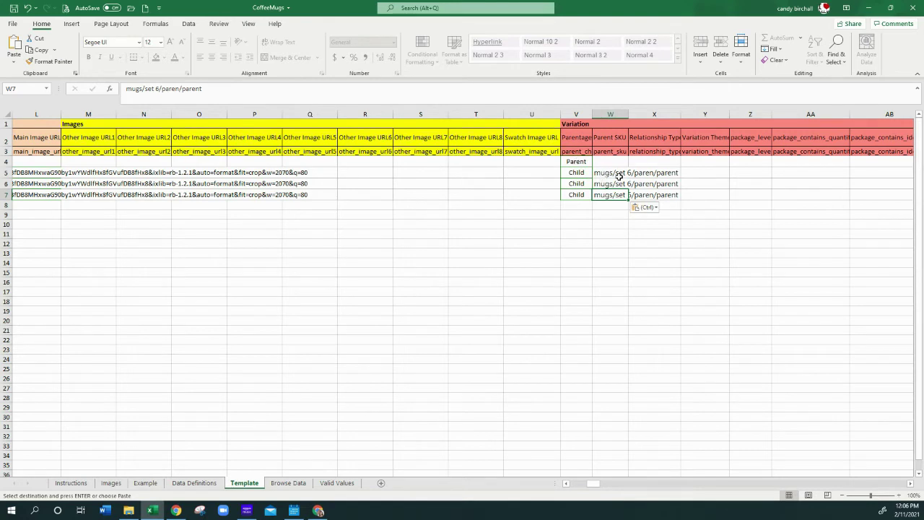
# Set the Relationship Type of the parent and all three child rows to Variation in X4 to X7.
pyautogui.click(670, 163)
pyautogui.click(684, 163)
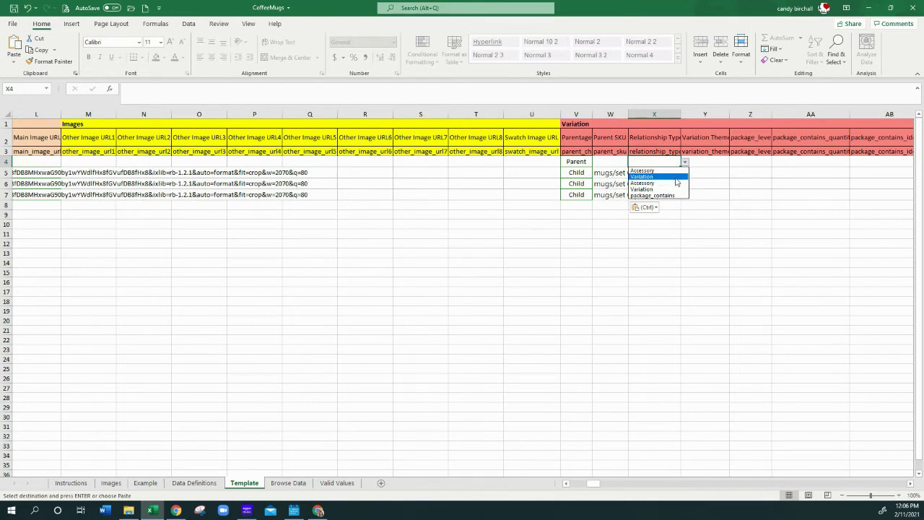
pyautogui.click(676, 179)
pyautogui.click(671, 175)
pyautogui.click(685, 173)
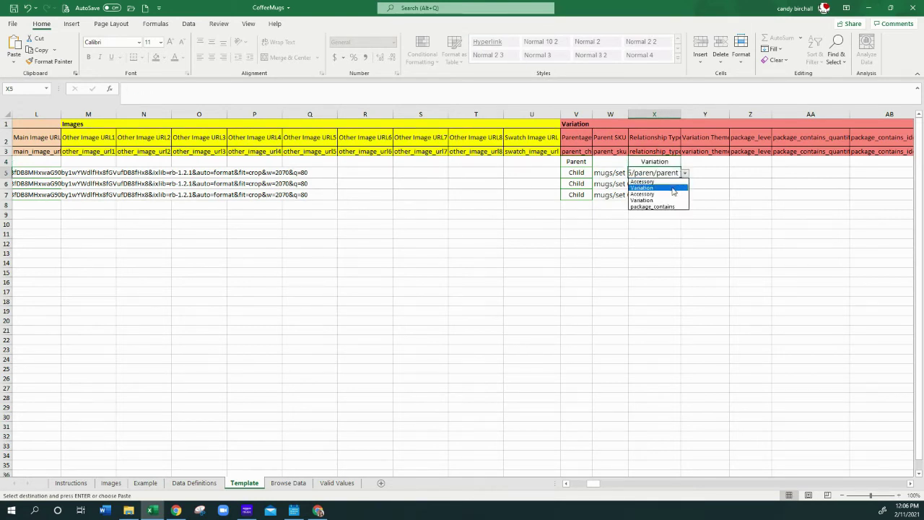
pyautogui.click(671, 188)
pyautogui.click(671, 184)
pyautogui.click(684, 184)
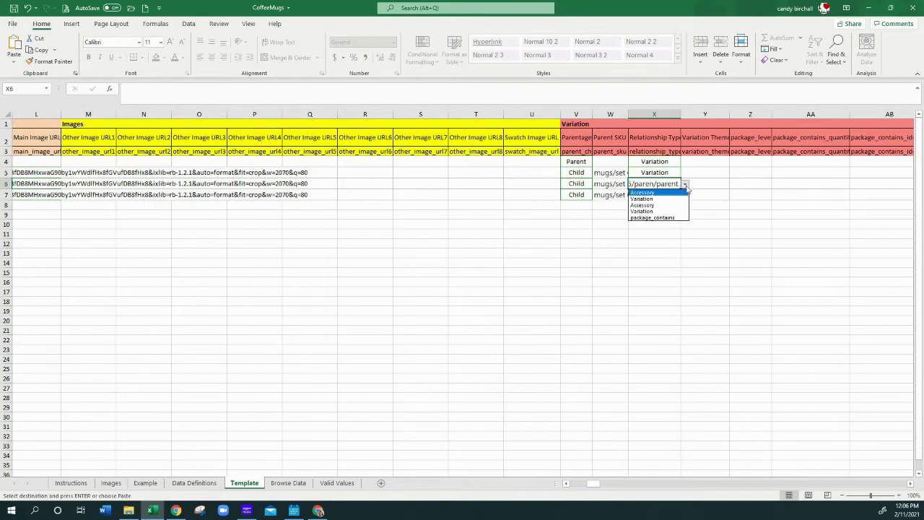
pyautogui.click(673, 200)
pyautogui.click(667, 195)
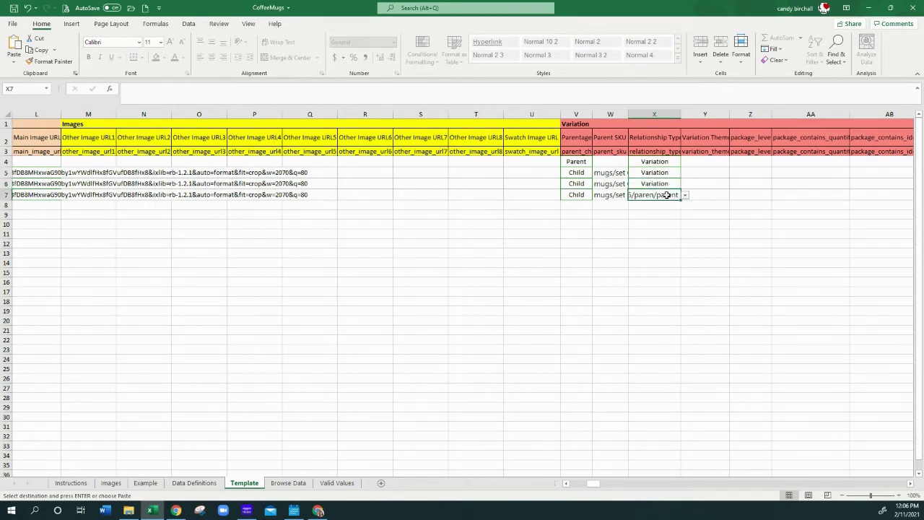
pyautogui.click(685, 196)
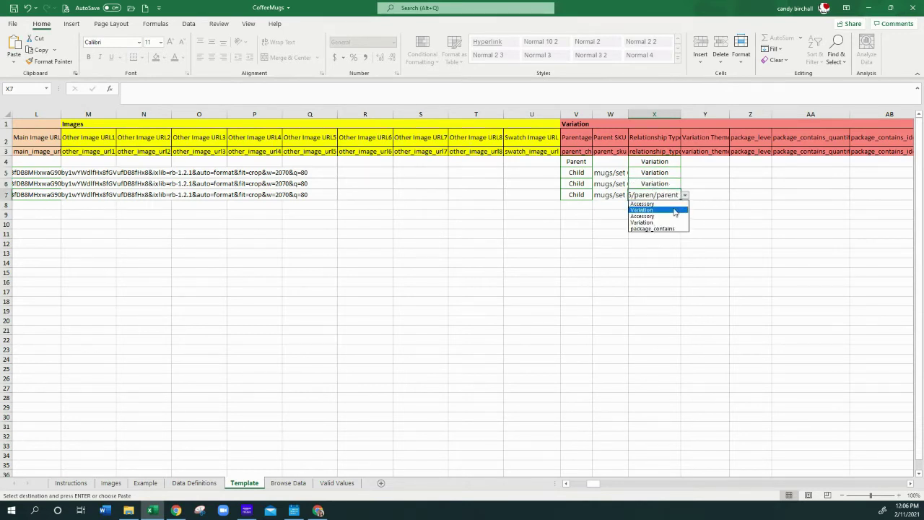
pyautogui.click(674, 210)
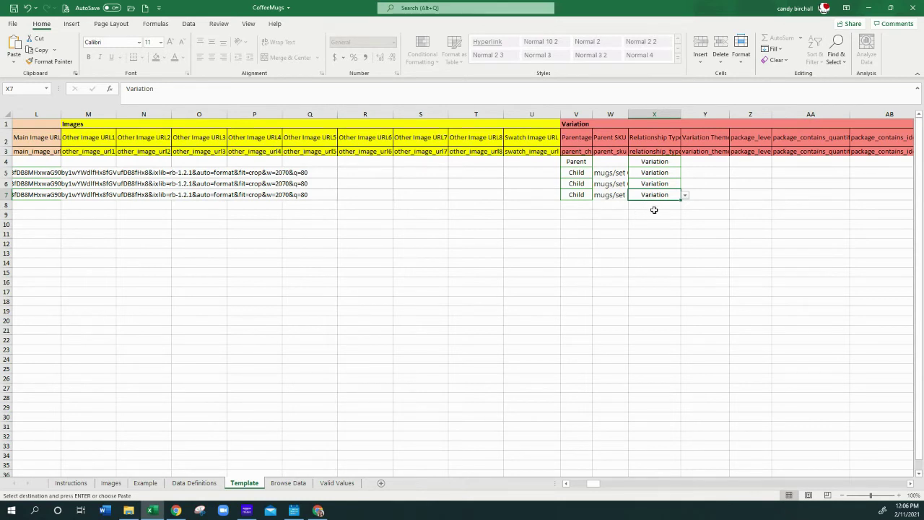
# Set the Variation Theme of the parent product to Color in Y4.
pyautogui.click(705, 194)
pyautogui.click(712, 172)
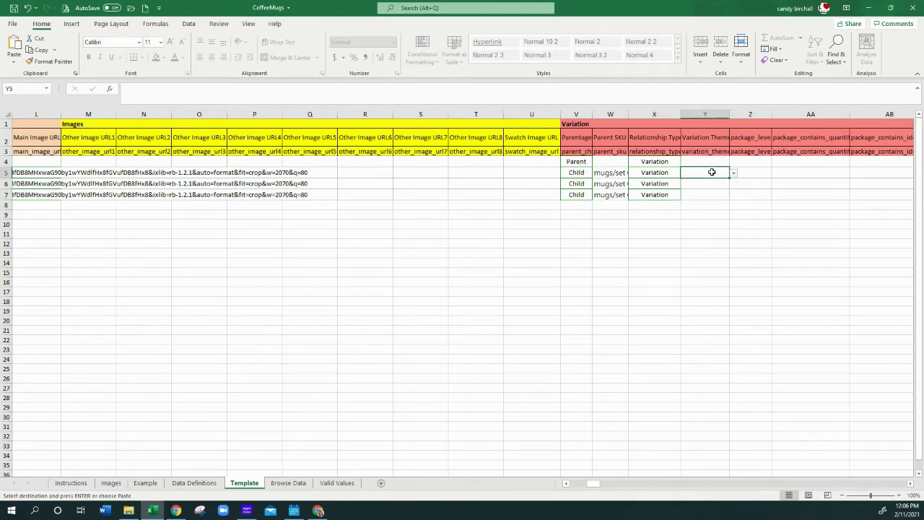
pyautogui.click(733, 174)
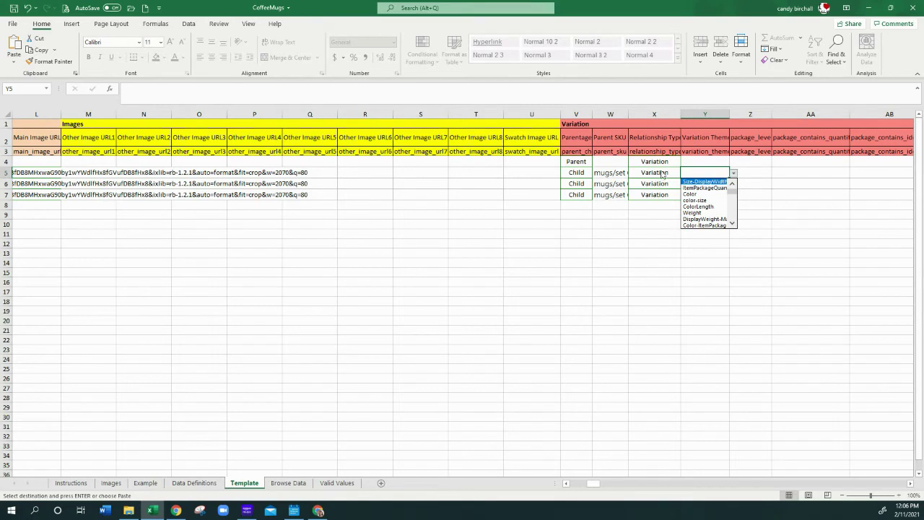
pyautogui.press('Escape')
pyautogui.click(708, 159)
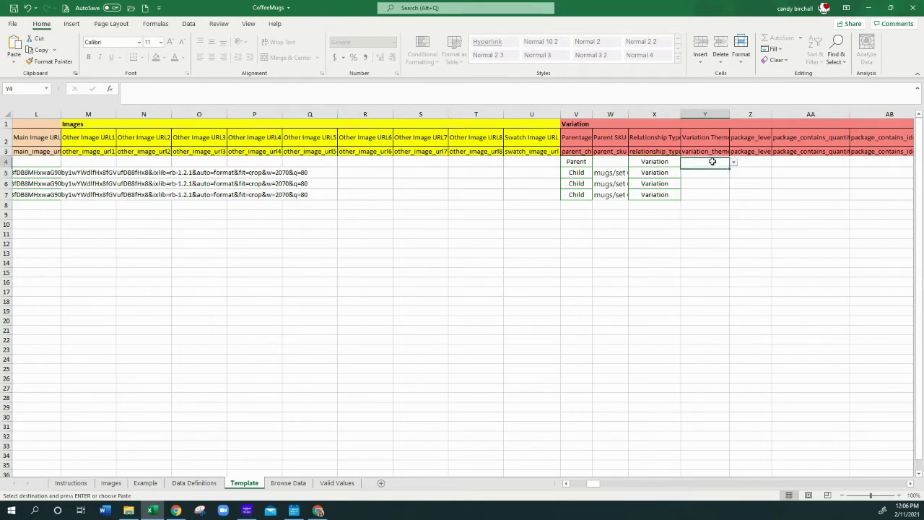
pyautogui.click(734, 161)
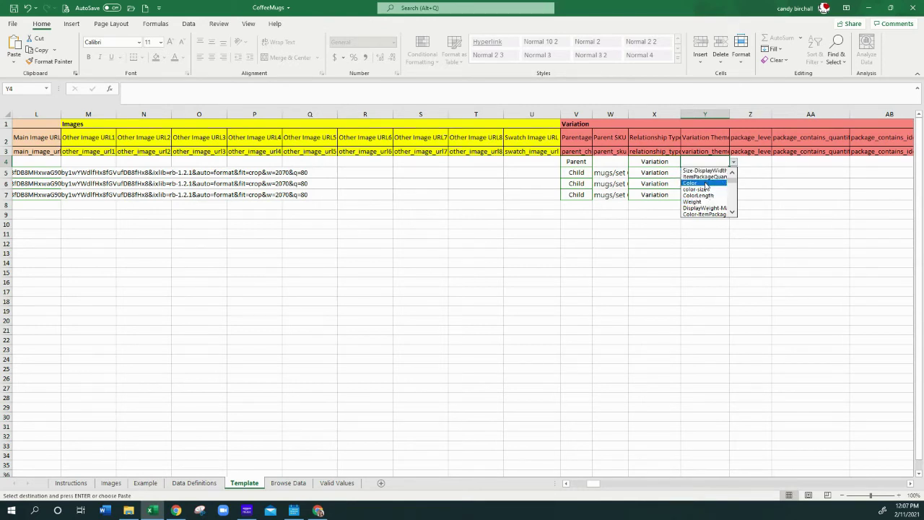
pyautogui.click(704, 183)
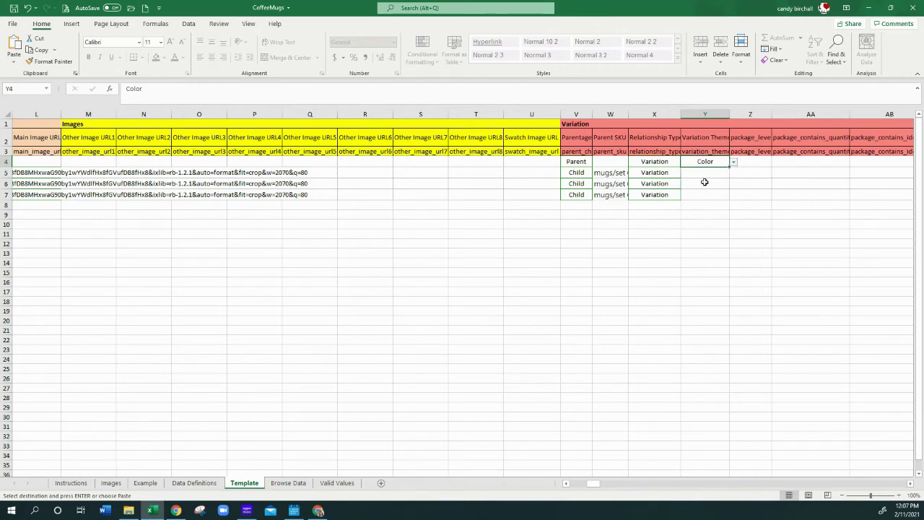
# Set the Variation Theme of the orange, green and blue mug rows to Color in Y5 to Y7.
pyautogui.click(705, 182)
pyautogui.click(732, 173)
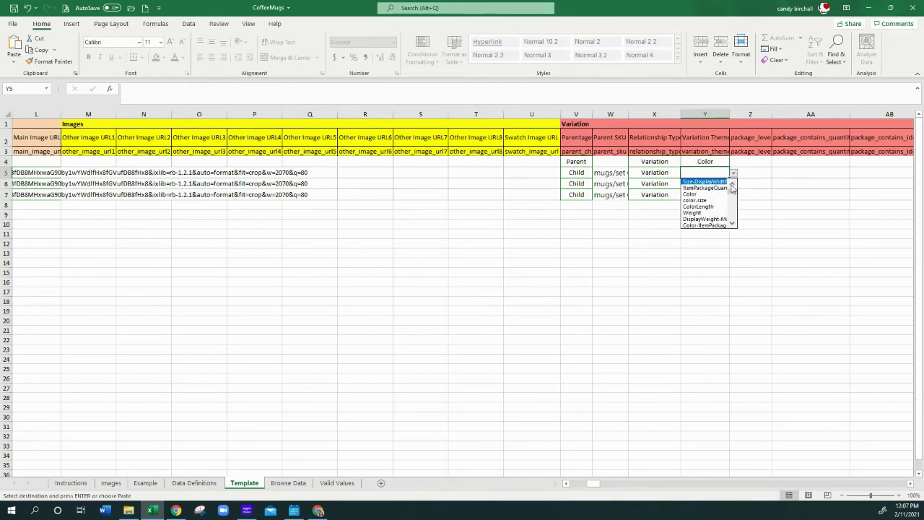
pyautogui.click(715, 194)
pyautogui.click(712, 185)
pyautogui.click(732, 184)
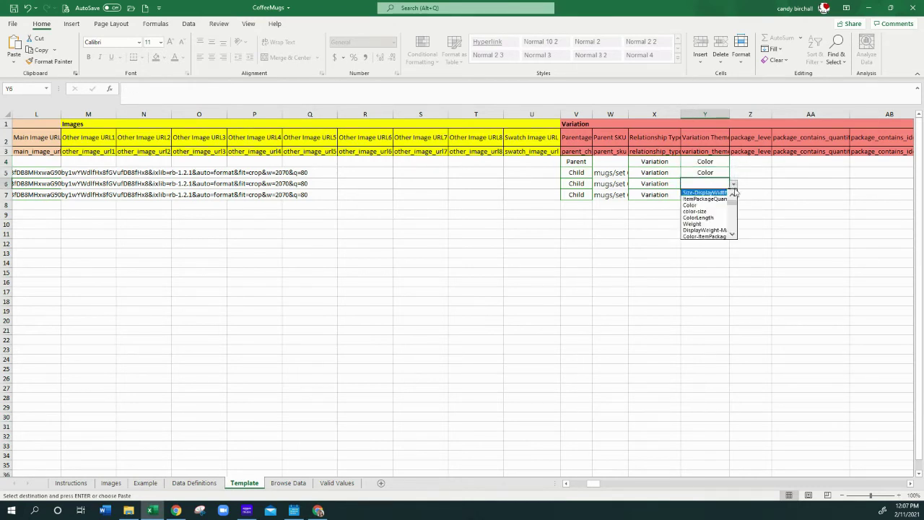
pyautogui.click(700, 205)
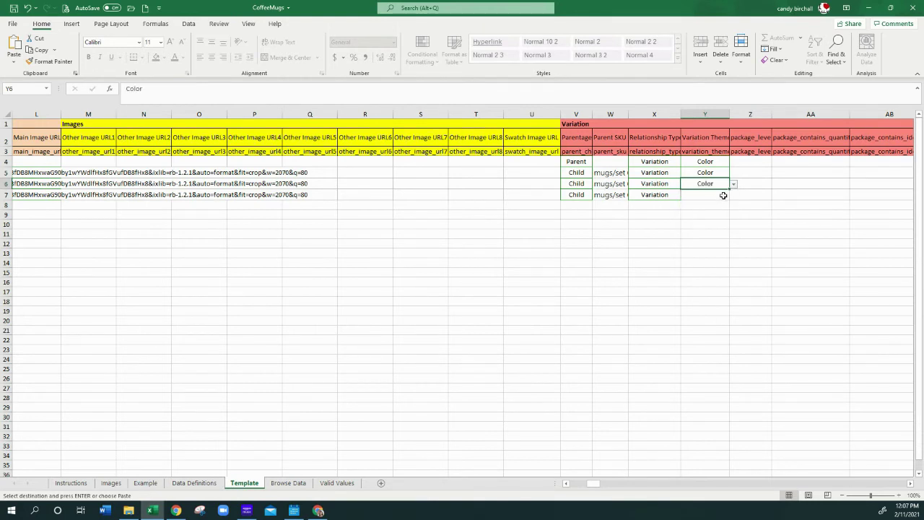
pyautogui.click(722, 195)
pyautogui.click(733, 197)
pyautogui.click(718, 212)
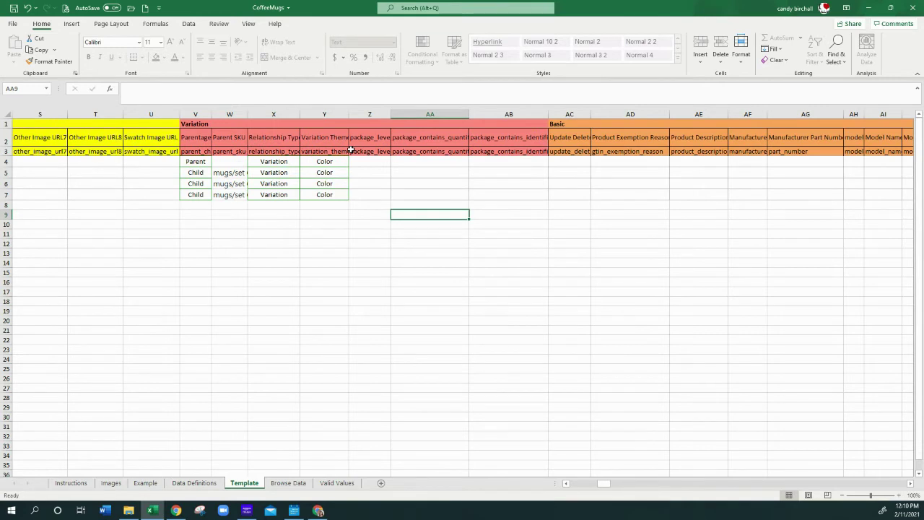
# Set the Update Delete field of the parent product to PartialUpdate in AC4 of the Basic section.
pyautogui.click(568, 164)
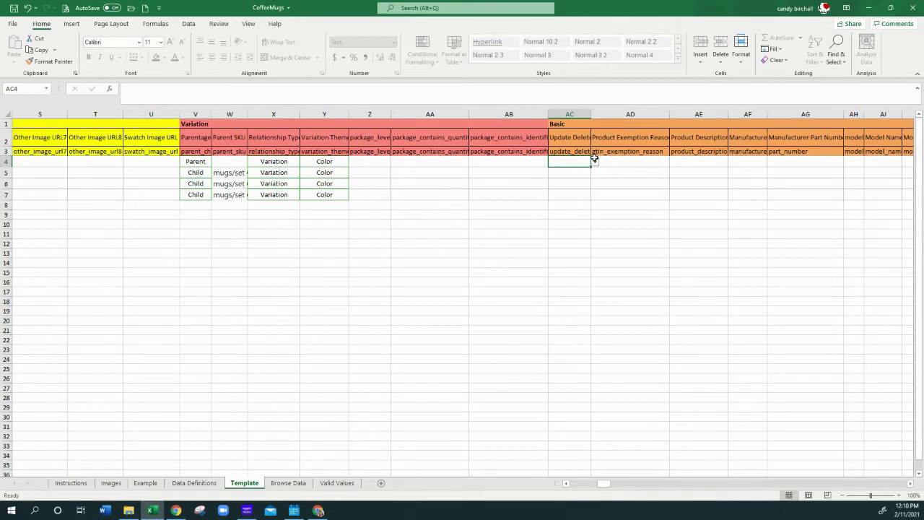
pyautogui.moveTo(594, 160); pyautogui.dragTo(587, 167)
pyautogui.click(595, 162)
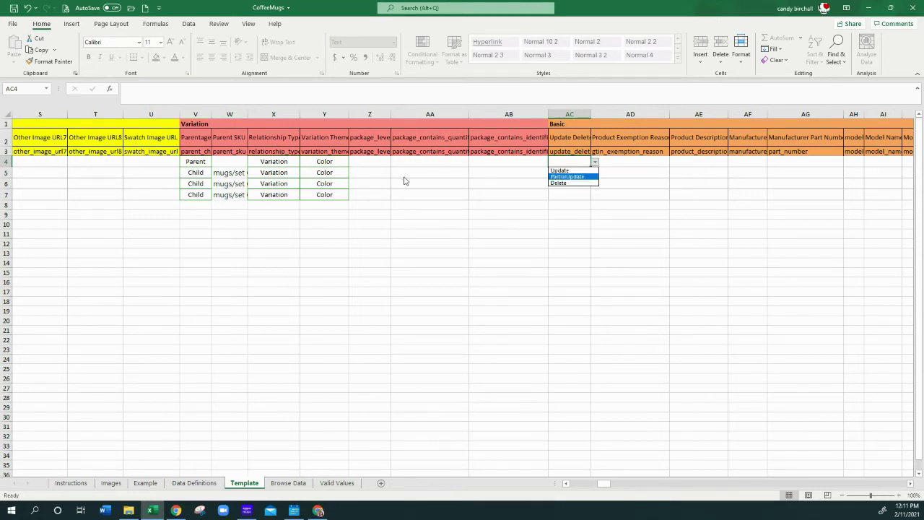
pyautogui.click(590, 179)
# Set the Update Delete field of the three child rows to PartialUpdate in AC5 to AC7.
pyautogui.click(581, 171)
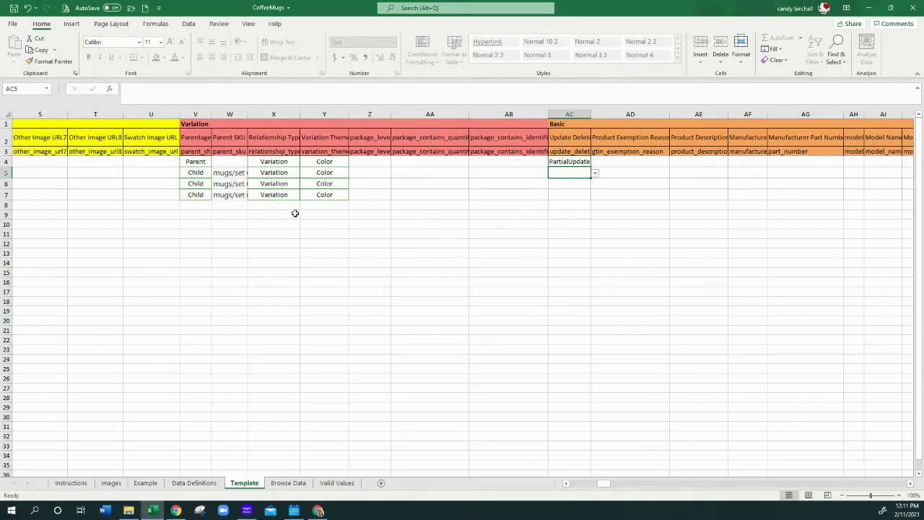
pyautogui.click(594, 173)
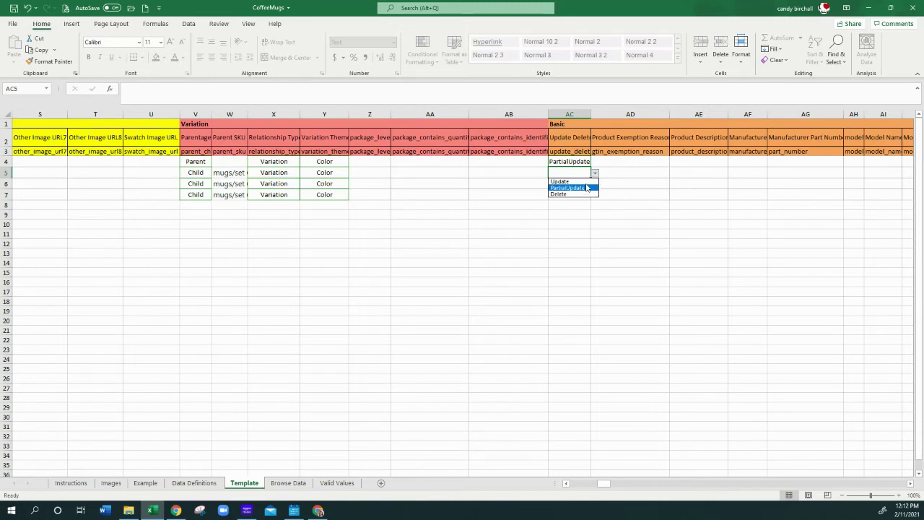
pyautogui.click(585, 161)
pyautogui.click(585, 162)
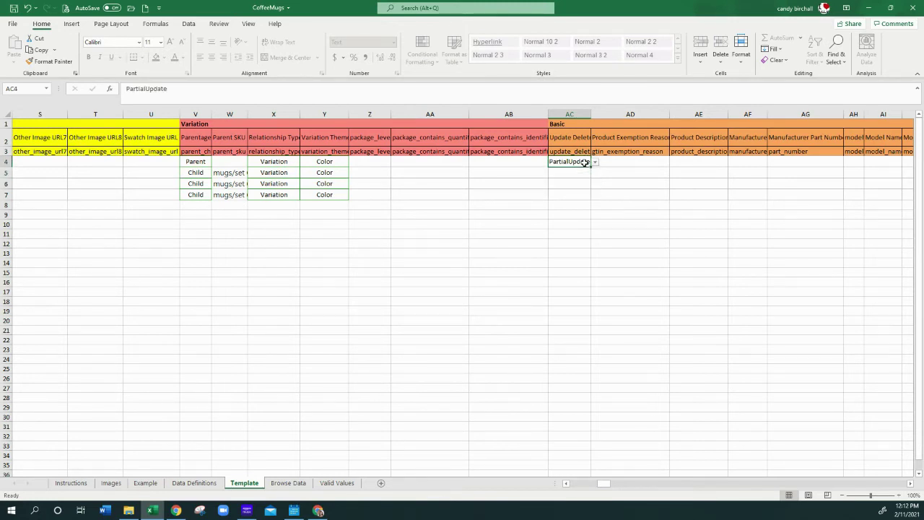
pyautogui.click(593, 164)
pyautogui.click(589, 163)
pyautogui.click(584, 172)
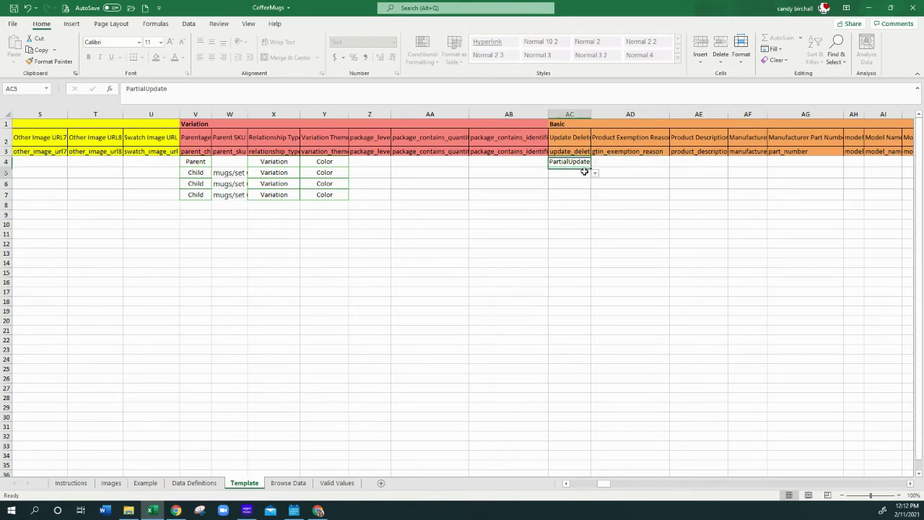
pyautogui.click(594, 173)
pyautogui.click(588, 189)
pyautogui.click(586, 187)
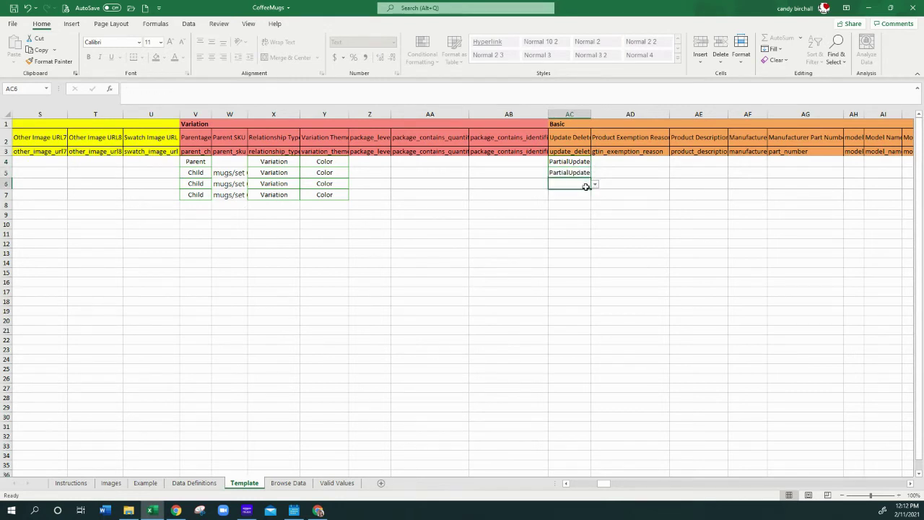
pyautogui.click(595, 185)
pyautogui.click(582, 194)
pyautogui.click(586, 197)
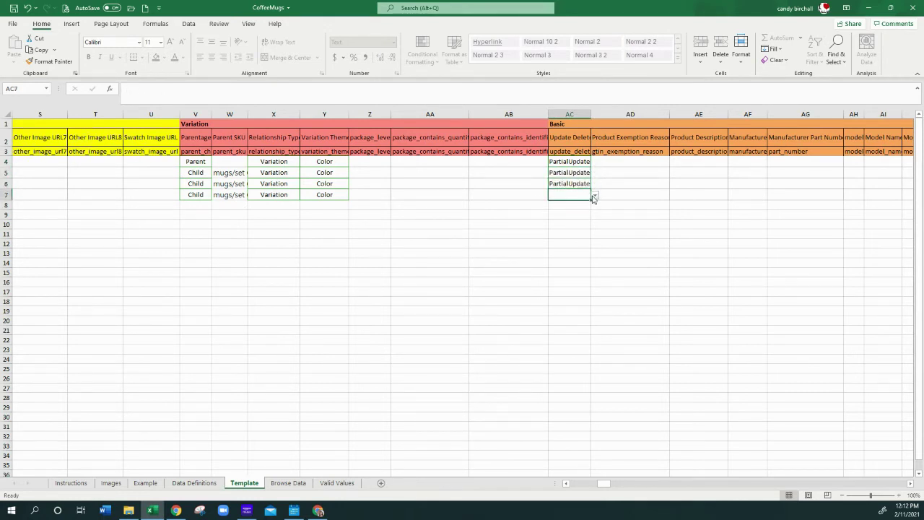
pyautogui.click(593, 196)
pyautogui.click(582, 204)
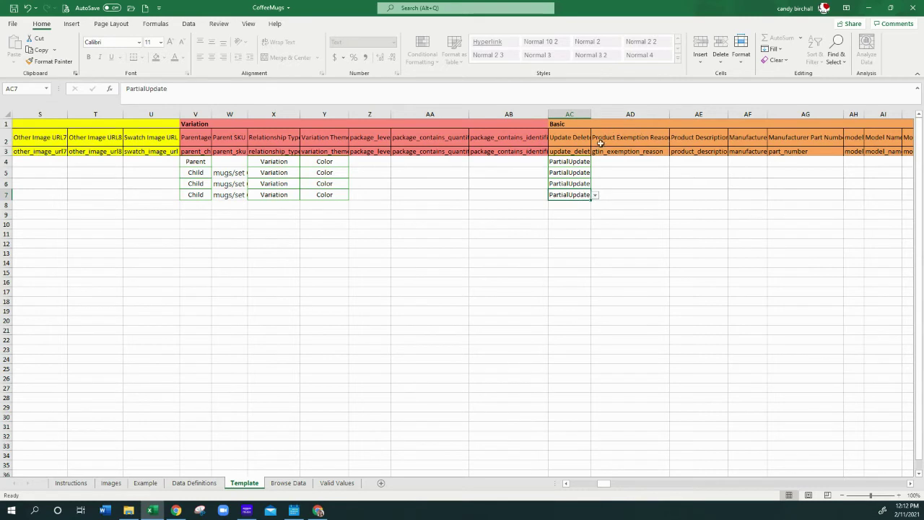
# Enter des as the Product Description of the three child rows in AE5 to AE7.
pyautogui.click(707, 161)
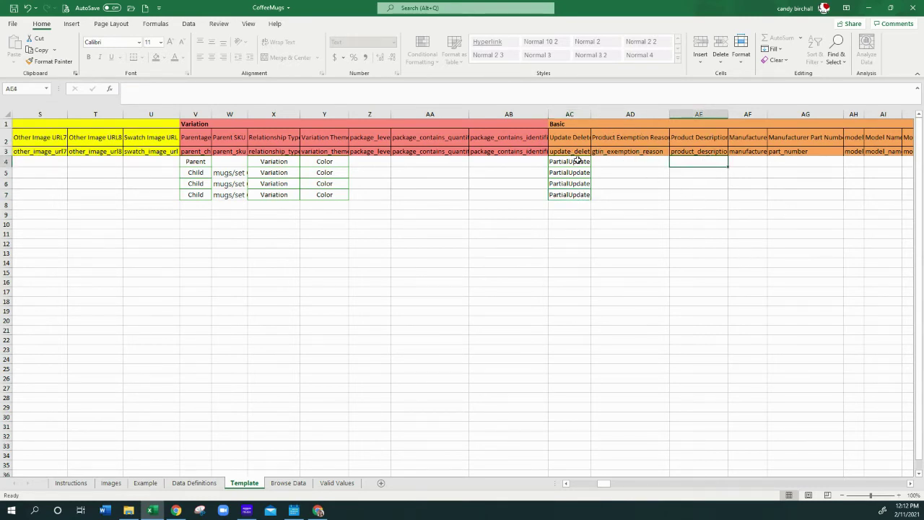
pyautogui.moveTo(695, 172); pyautogui.dragTo(698, 194)
pyautogui.click(699, 172)
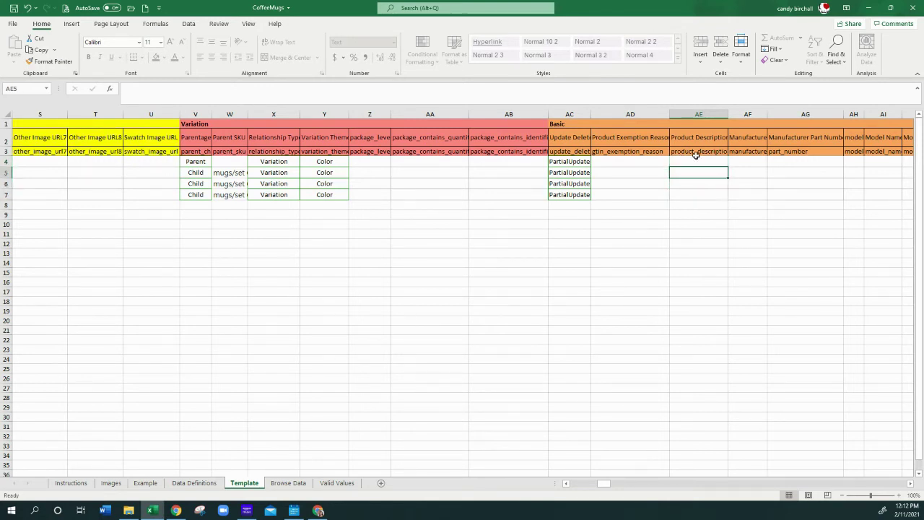
pyautogui.write('des')
pyautogui.click(691, 183)
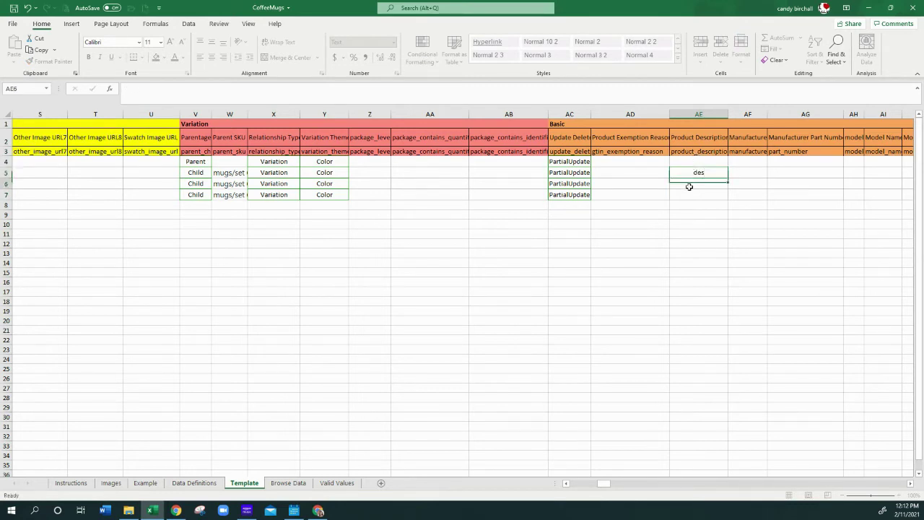
pyautogui.write('des')
pyautogui.click(693, 192)
pyautogui.write('des')
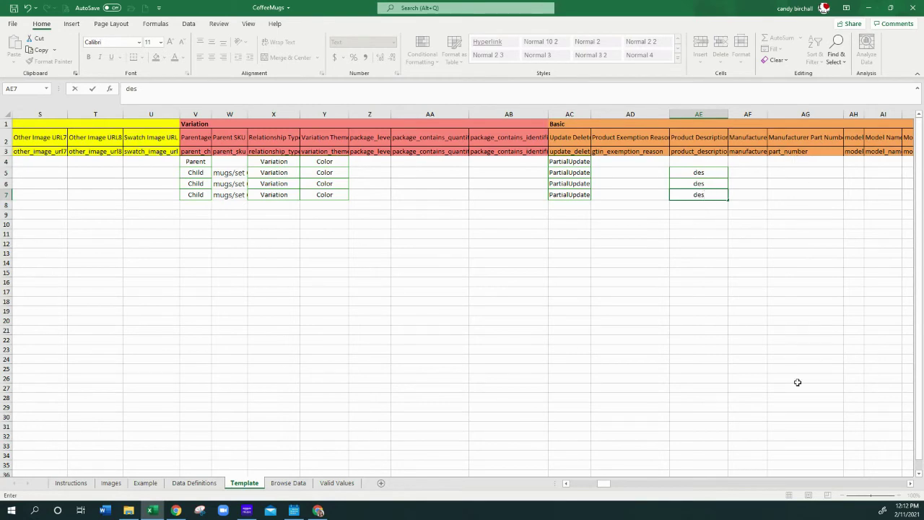
# Examine the manufacturer, part number and model columns of the Basic section and the first Key Product Features column for the child rows.
pyautogui.click(910, 483)
pyautogui.moveTo(911, 488); pyautogui.dragTo(911, 488)
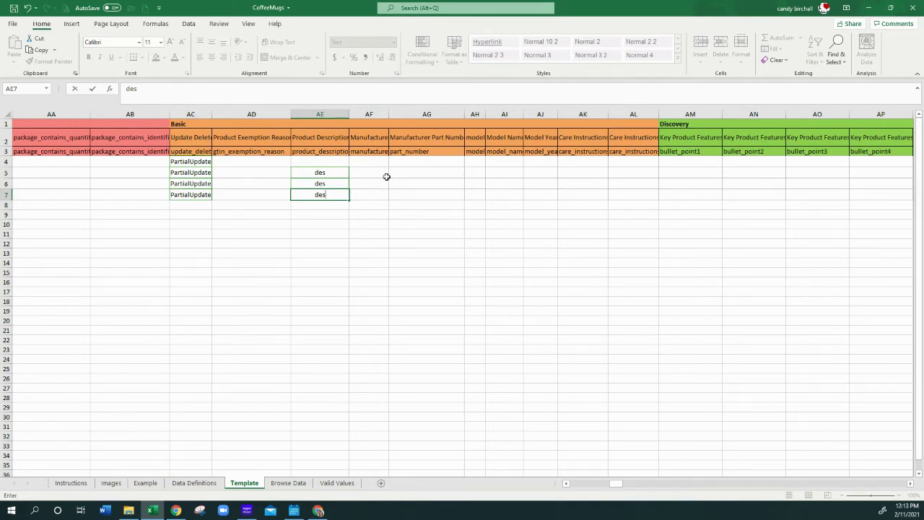
pyautogui.click(386, 180)
pyautogui.click(422, 180)
pyautogui.click(469, 175)
pyautogui.click(511, 172)
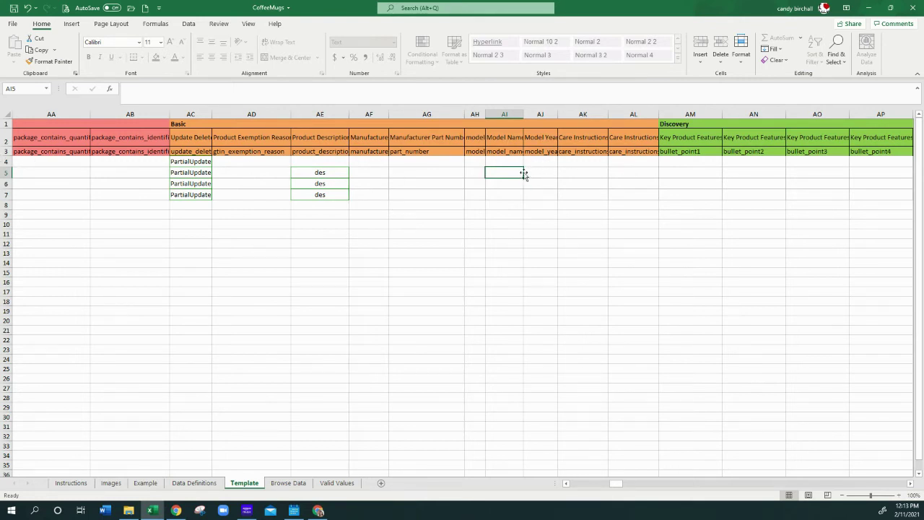
pyautogui.click(667, 174)
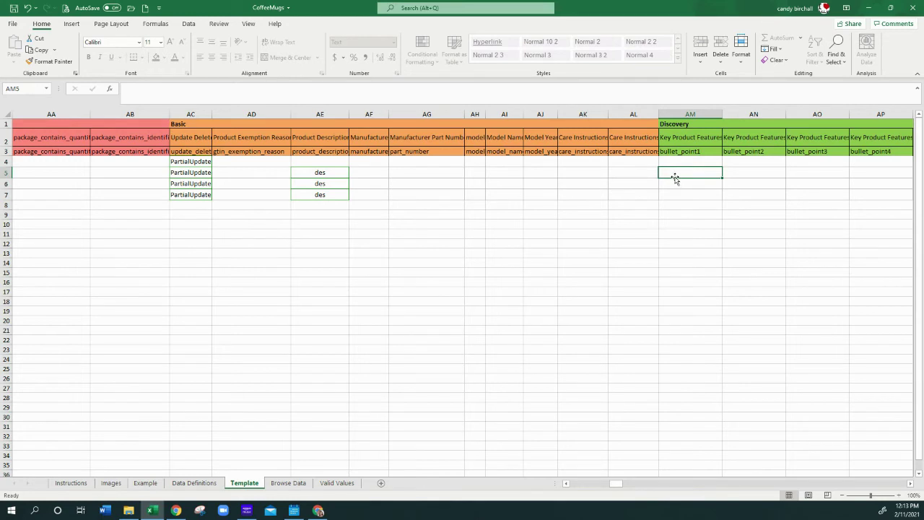
pyautogui.moveTo(667, 173); pyautogui.dragTo(674, 196)
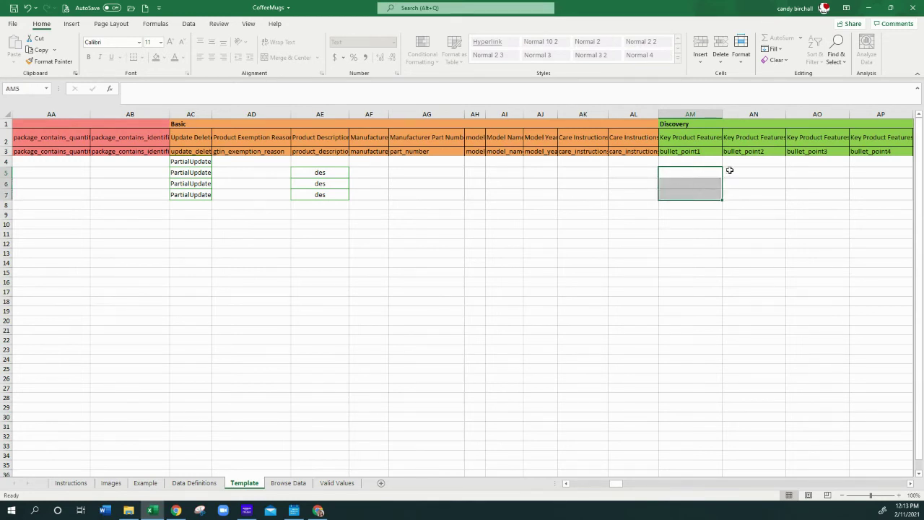
pyautogui.click(695, 174)
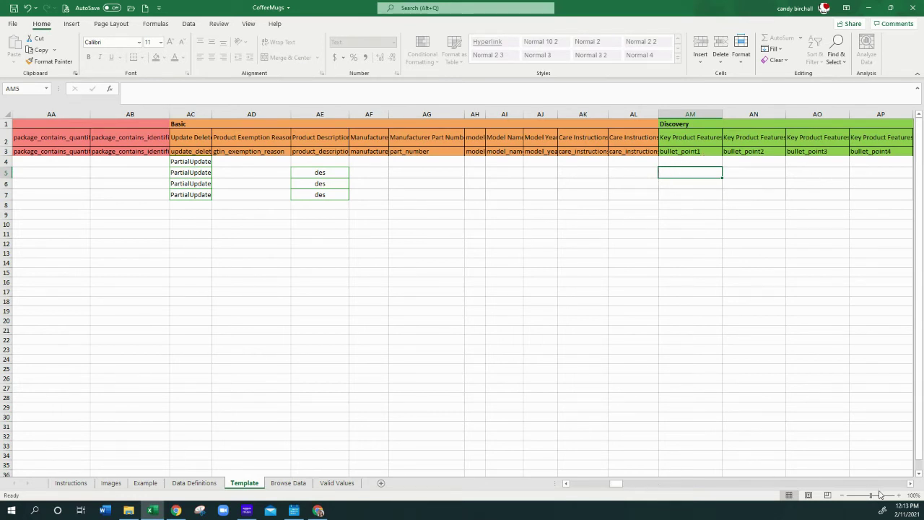
# Fill the Color column of the Discovery section with Orange, Green and Blue for the child rows in AZ5 to AZ7.
pyautogui.click(911, 483)
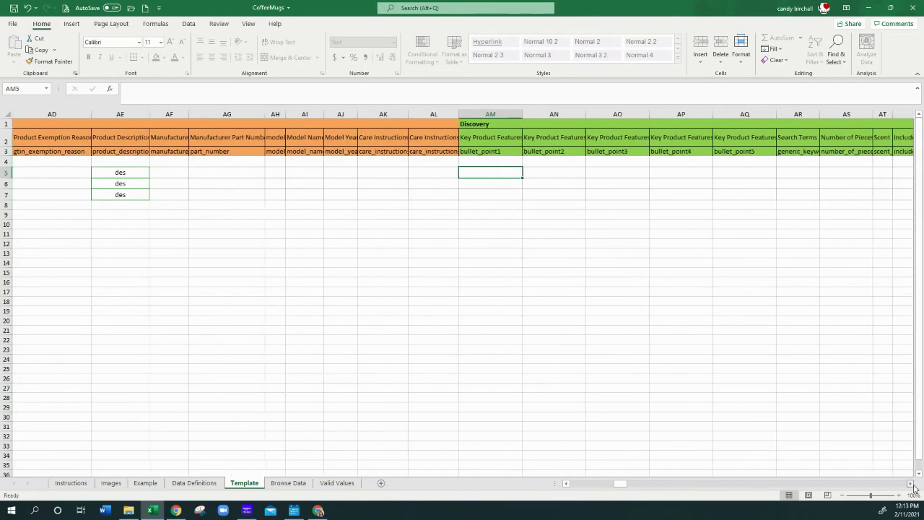
pyautogui.hscroll(5, 913, 488)
pyautogui.click(597, 162)
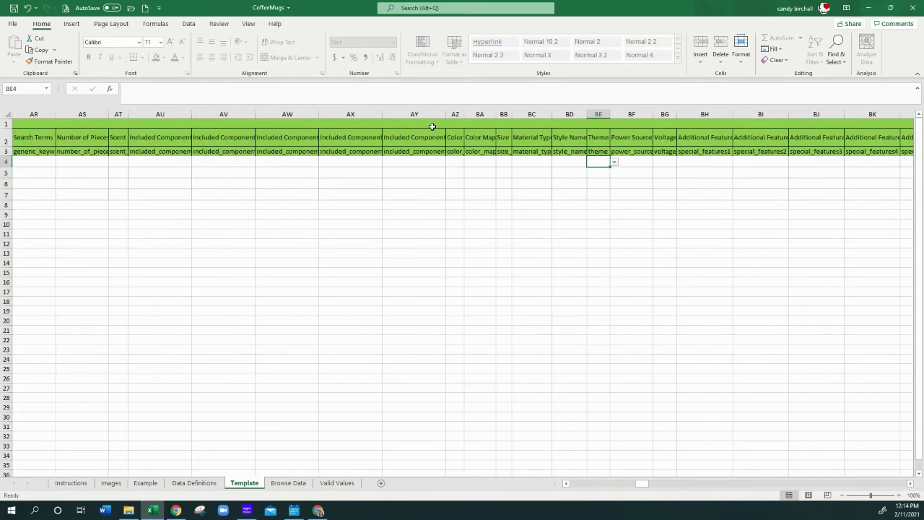
pyautogui.click(457, 174)
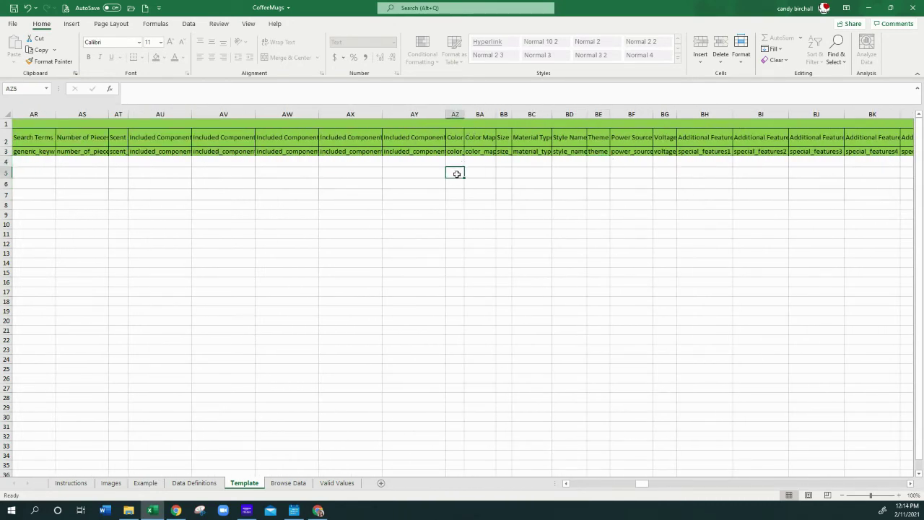
pyautogui.write('Orange')
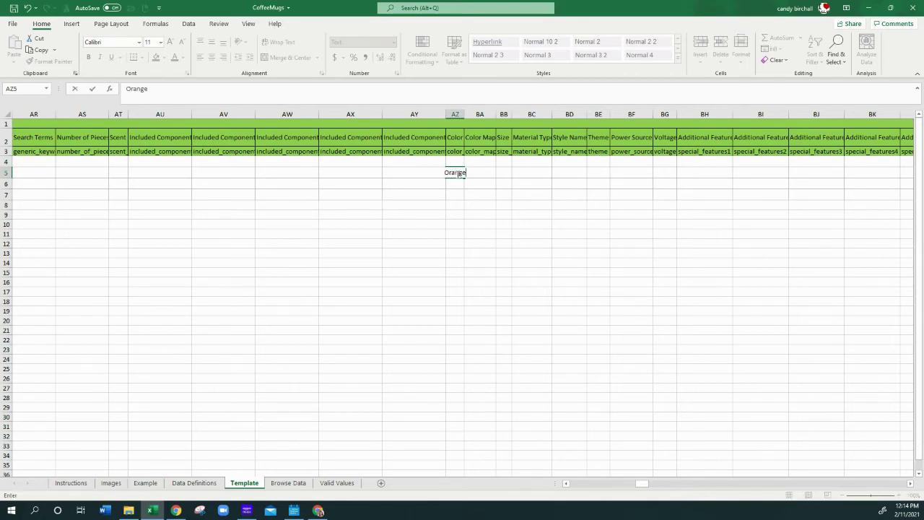
pyautogui.press('Return')
pyautogui.write('Green')
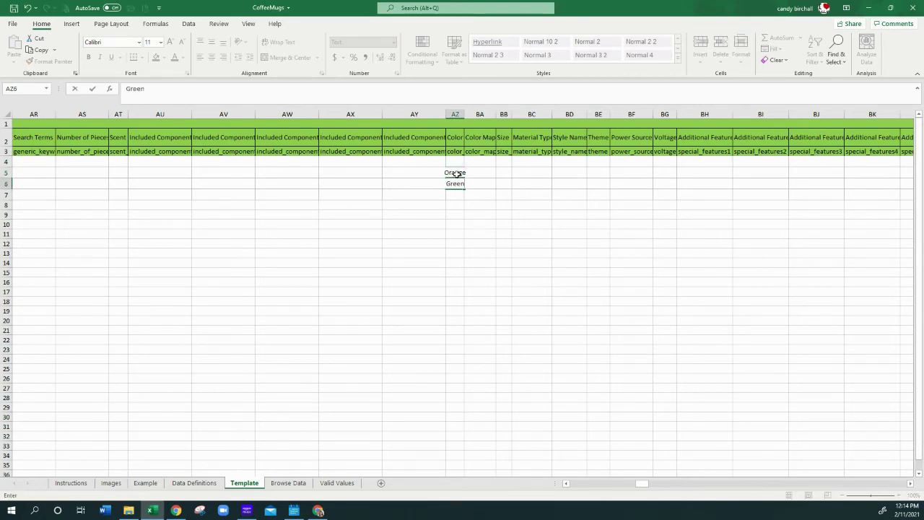
pyautogui.press('Return')
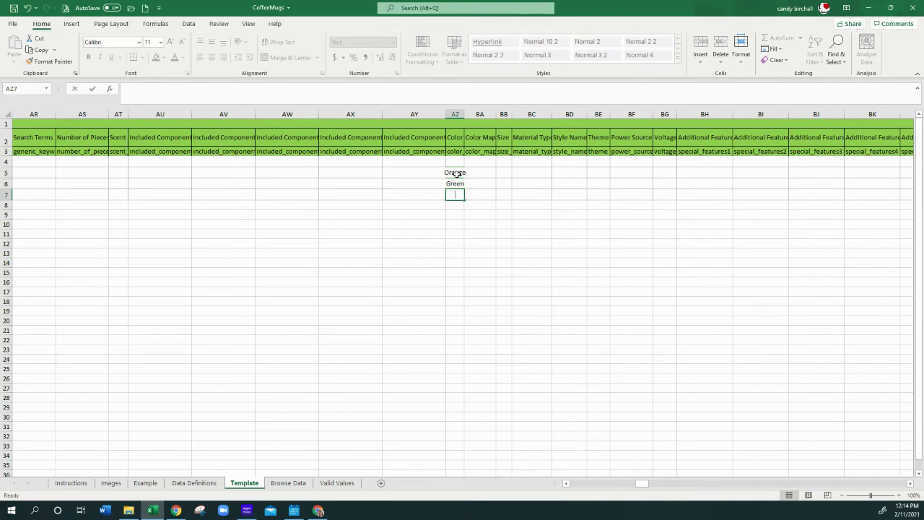
pyautogui.write('Blue')
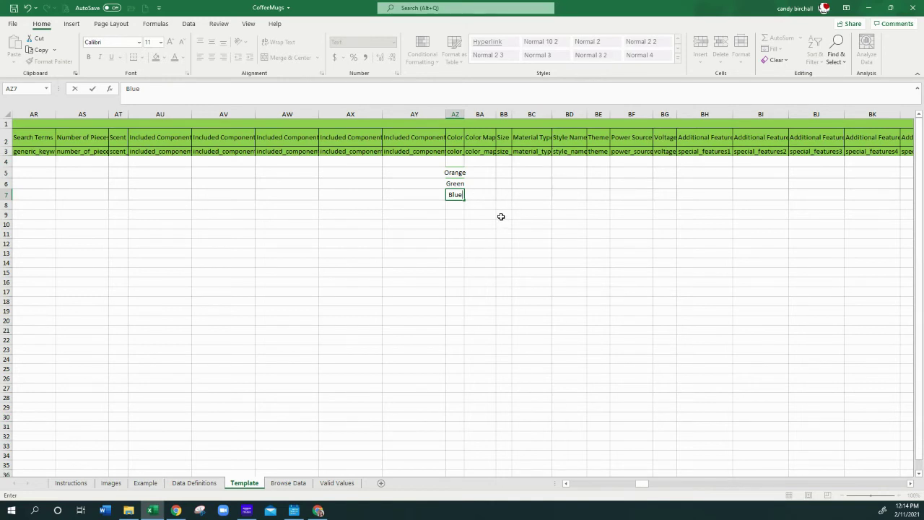
# Set the Color Map of the first two child rows to Orange in BA5 and Green in BA6.
pyautogui.click(478, 171)
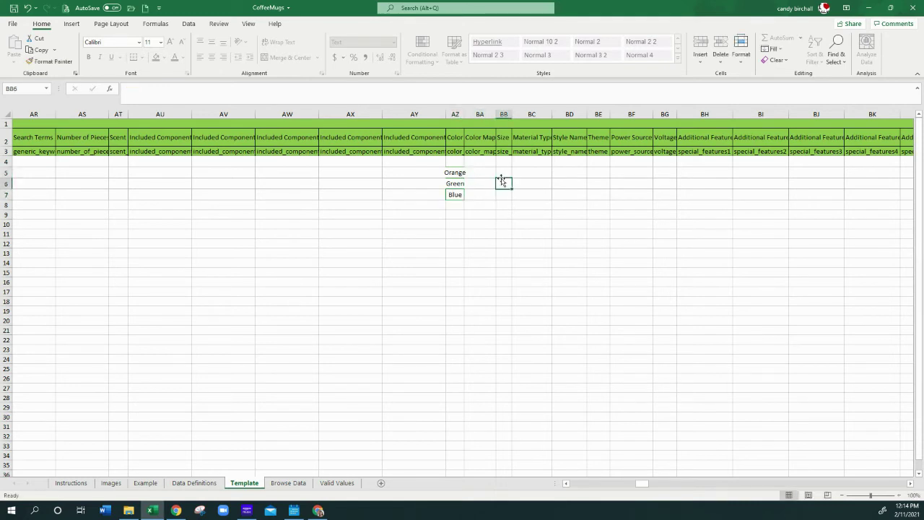
pyautogui.write('Or')
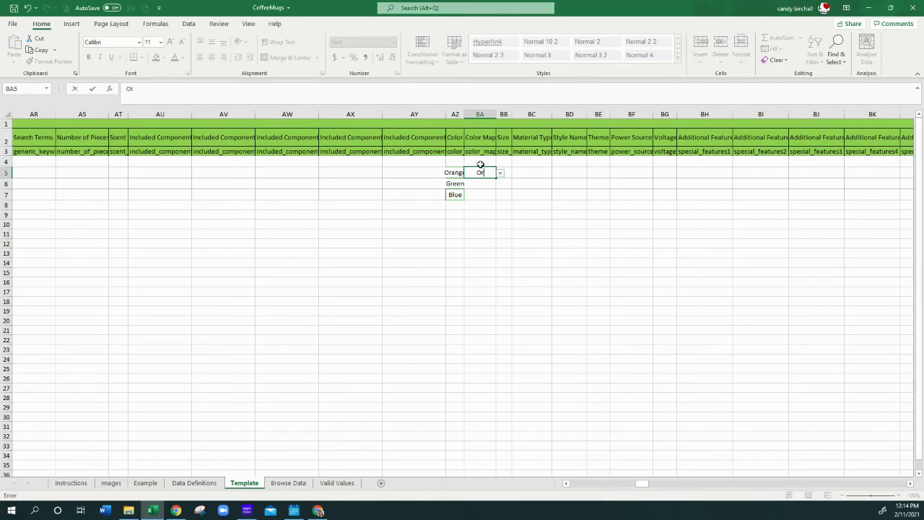
pyautogui.write('ange')
pyautogui.press('Tab')
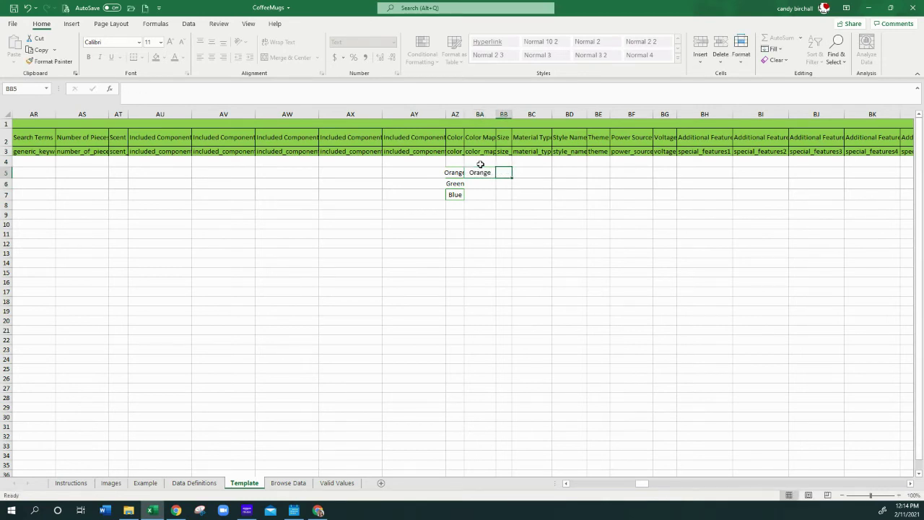
pyautogui.click(475, 182)
pyautogui.write('Gree')
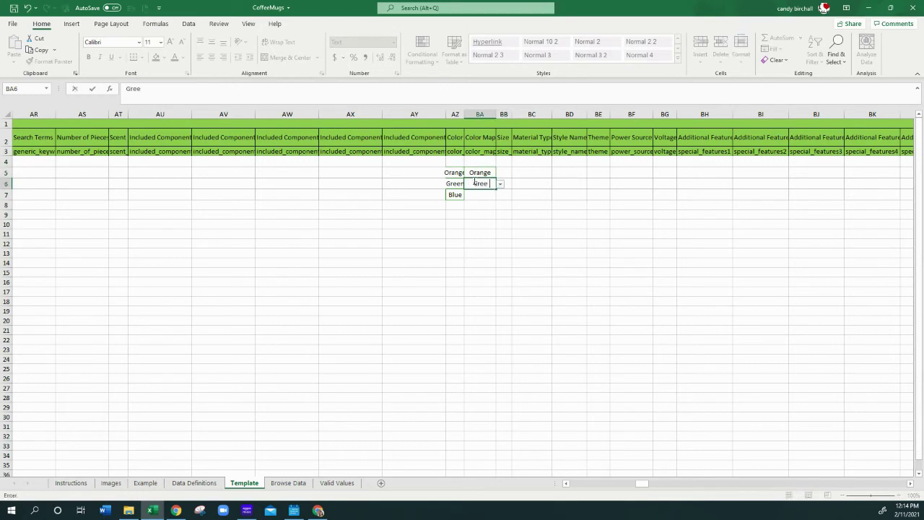
pyautogui.write('n')
pyautogui.press('Return')
pyautogui.press('Return')
pyautogui.write('Bl')
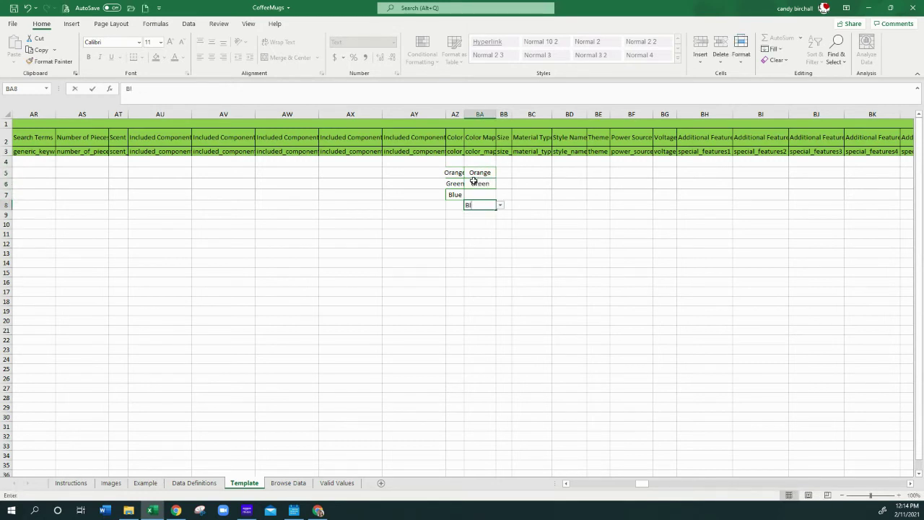
pyautogui.write('ue')
pyautogui.press('BackSpace')
pyautogui.press('BackSpace')
pyautogui.press('BackSpace')
pyautogui.press('BackSpace')
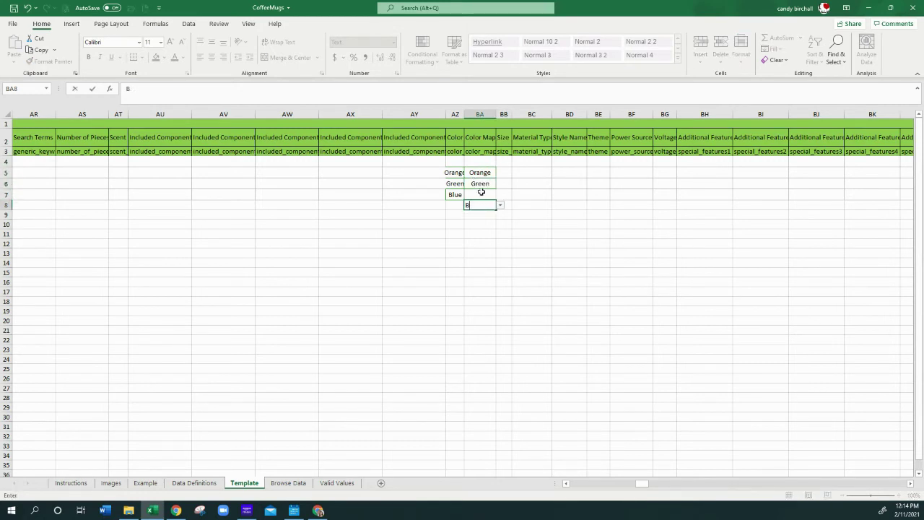
# Set the Color Map of the blue mug row to Blue in BA7.
pyautogui.click(481, 194)
pyautogui.write('Blue')
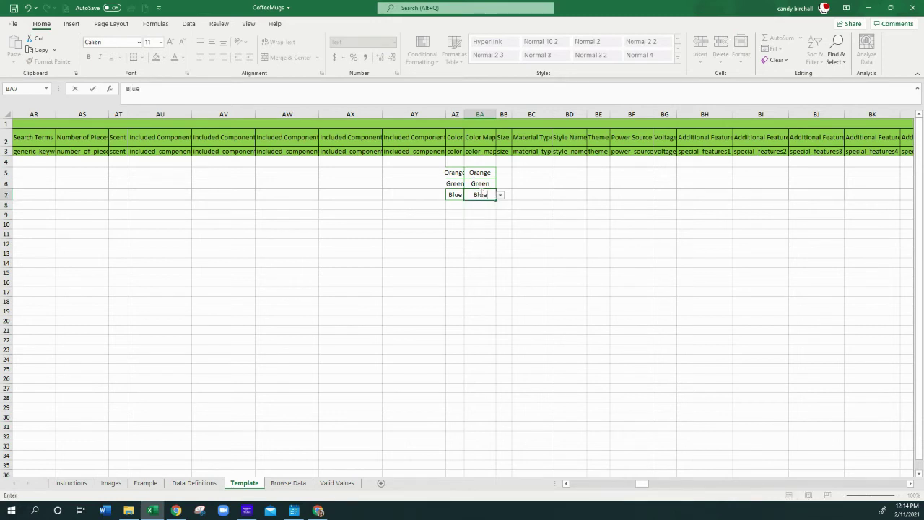
pyautogui.press('Tab')
pyautogui.press('Tab')
# Examine the rest of the Discovery columns and the options offered for the first Additional Features field in BH5.
pyautogui.click(581, 182)
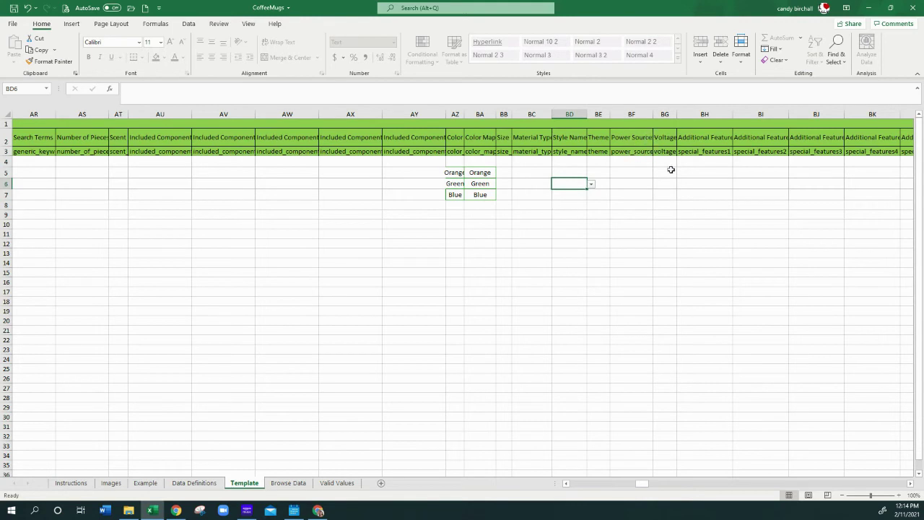
pyautogui.click(909, 484)
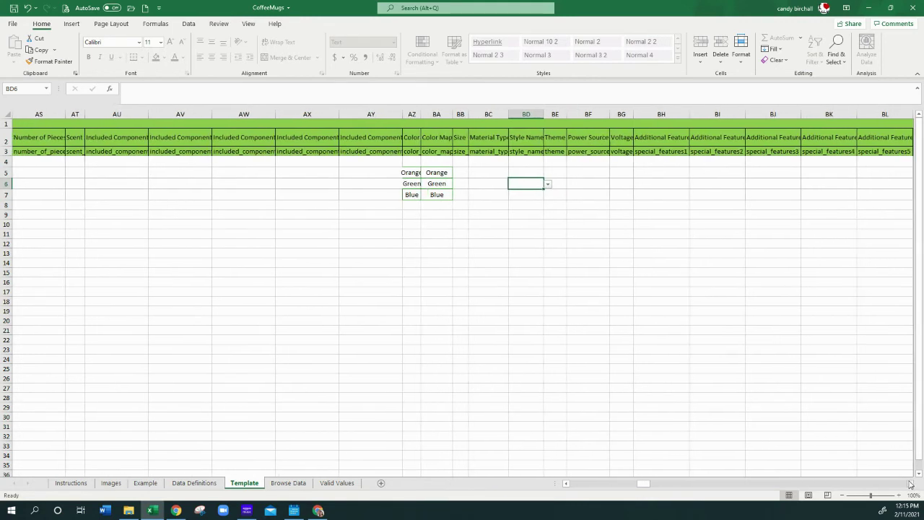
pyautogui.click(908, 483)
pyautogui.click(908, 483)
pyautogui.click(909, 483)
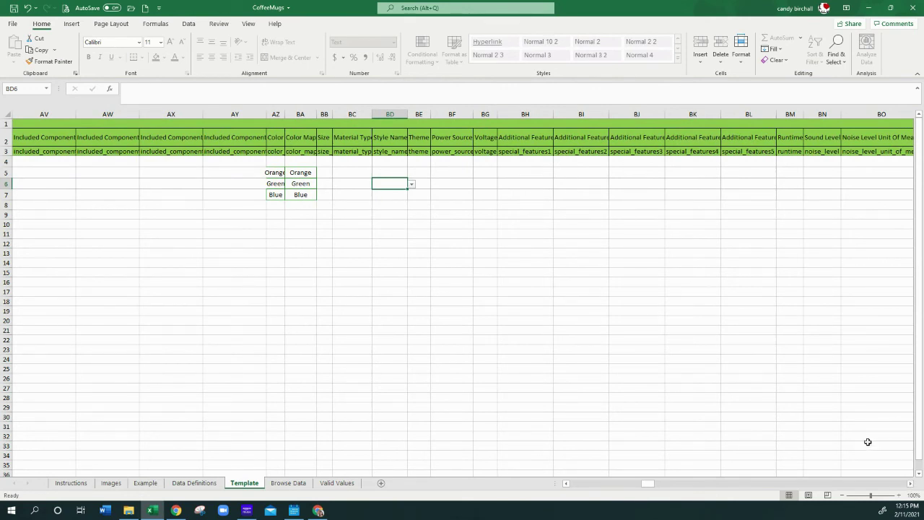
pyautogui.click(532, 173)
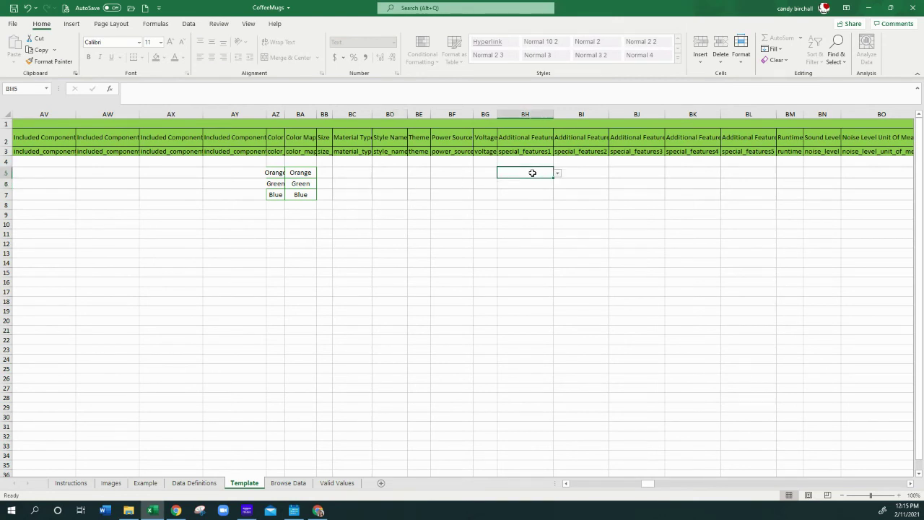
pyautogui.click(557, 174)
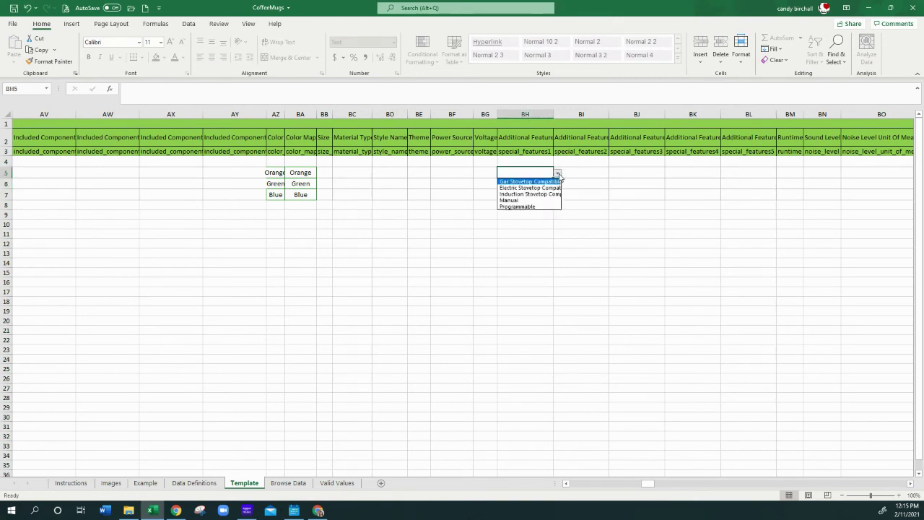
pyautogui.click(557, 174)
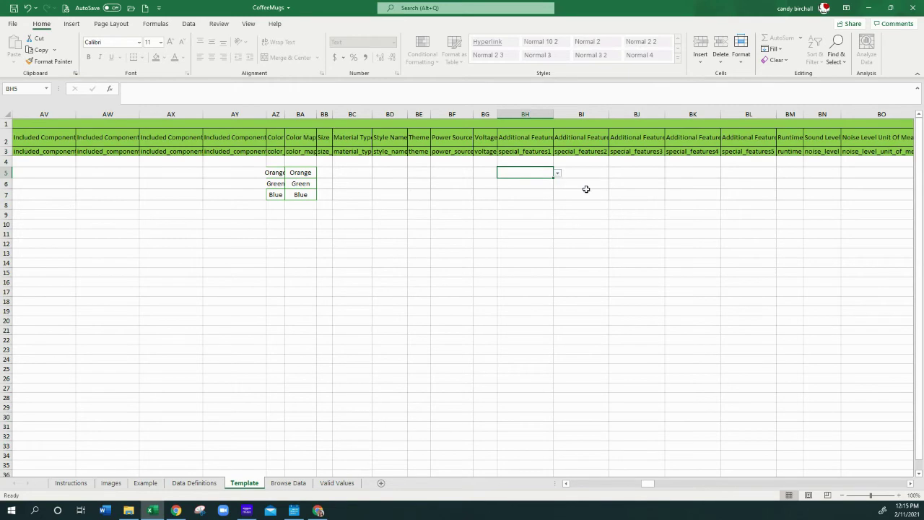
# Examine the Dimensions section, including the item height and Item Length Unit Of Measure columns.
pyautogui.hscroll(4, 911, 484)
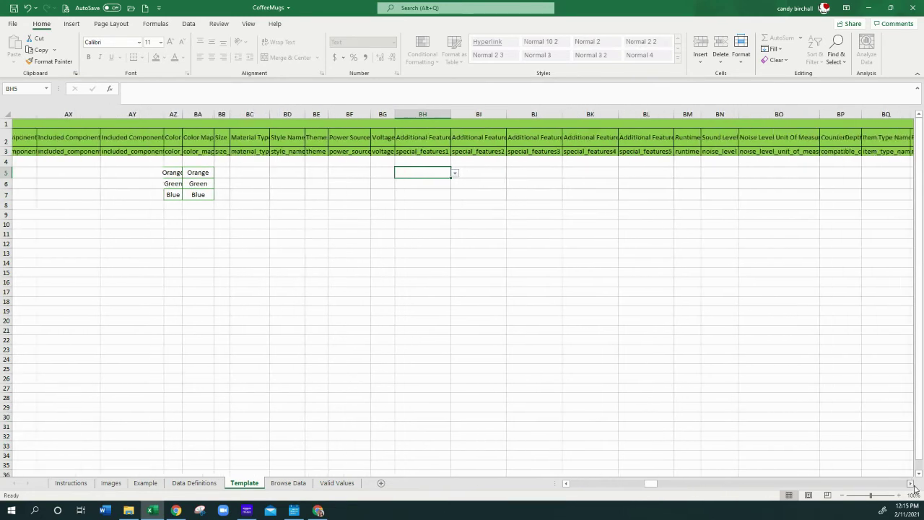
pyautogui.hscroll(10, 910, 483)
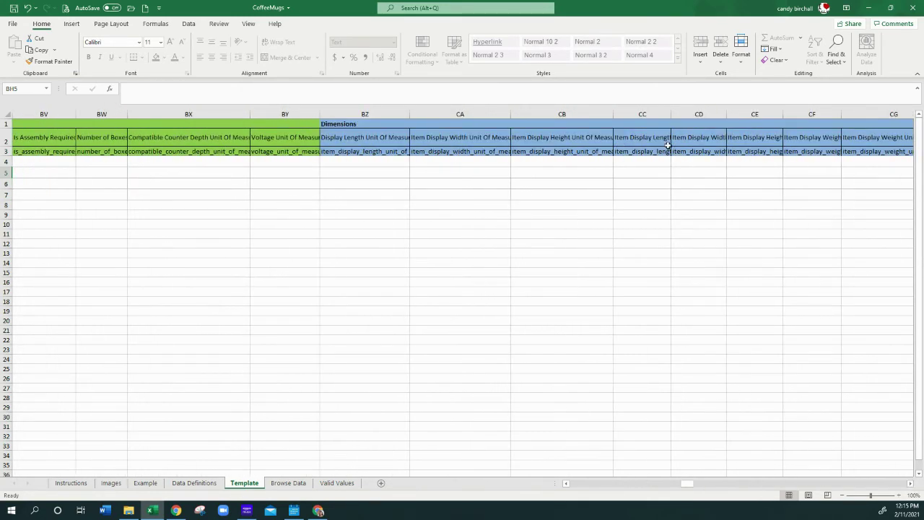
pyautogui.hscroll(4, 911, 483)
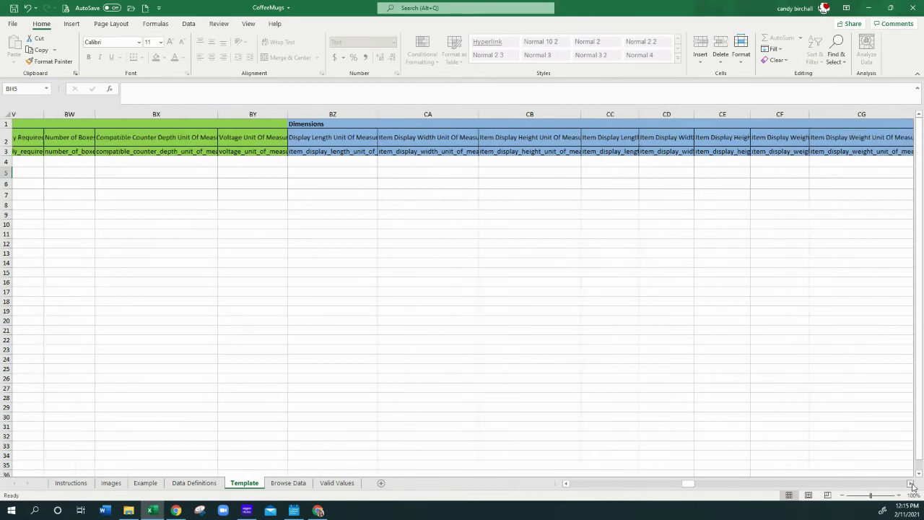
pyautogui.hscroll(2, 911, 485)
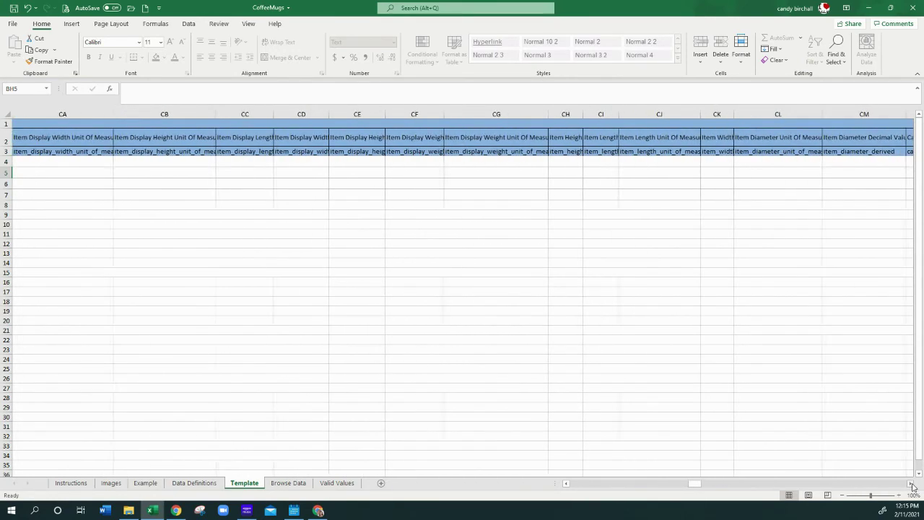
pyautogui.click(567, 137)
pyautogui.click(689, 141)
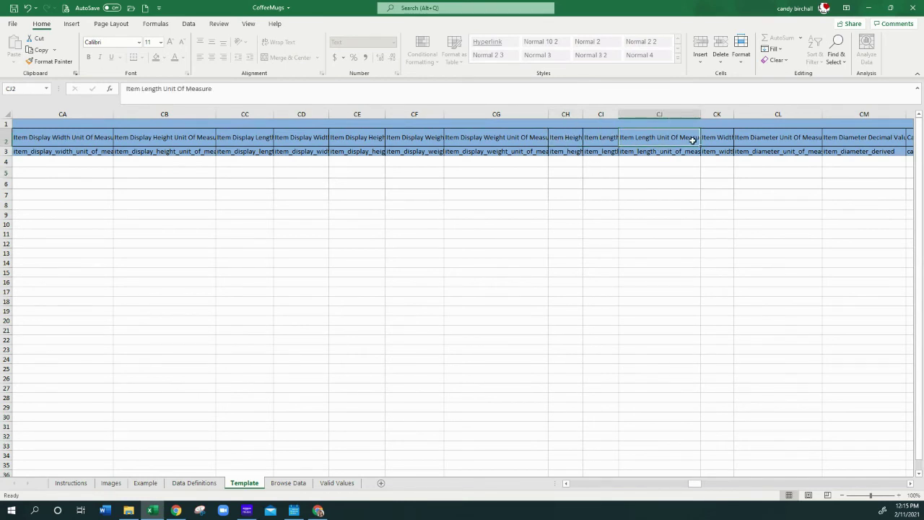
pyautogui.click(692, 163)
pyautogui.click(694, 174)
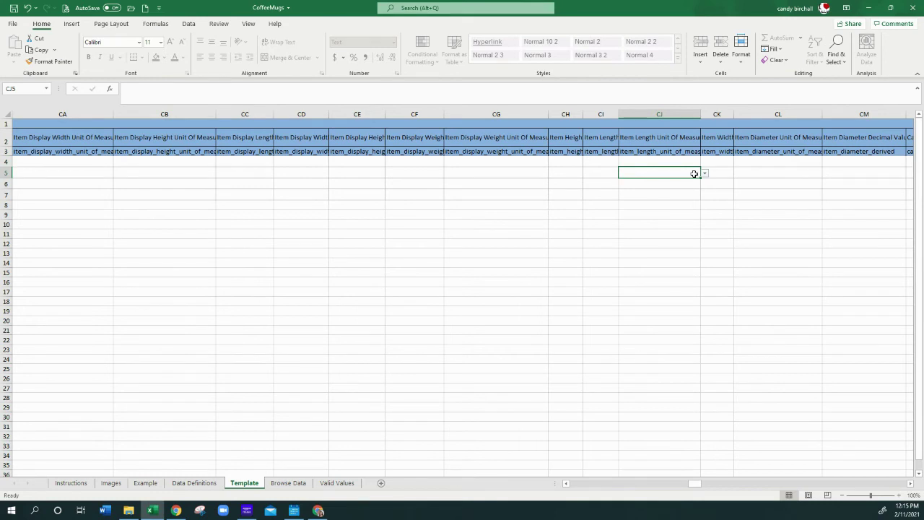
# Set the Item Length Unit Of Measure of the orange mug row in CJ5 to MM.
pyautogui.click(704, 174)
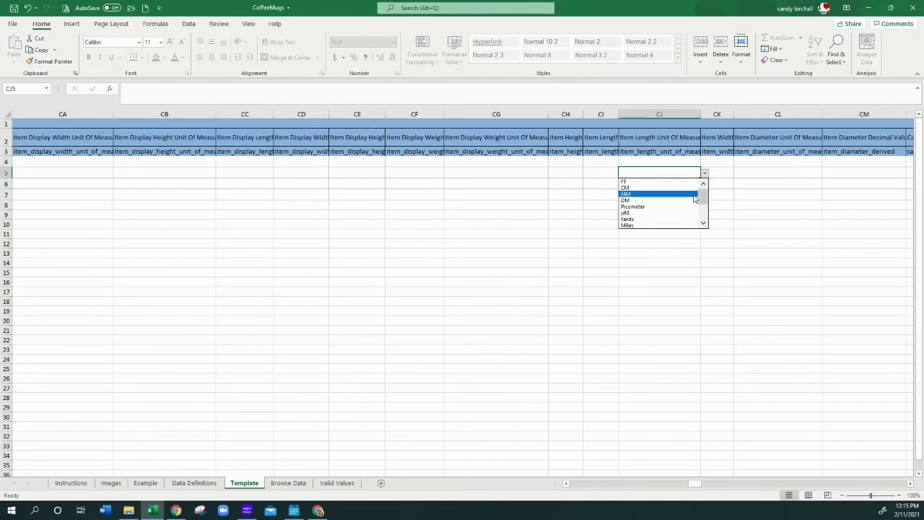
pyautogui.click(691, 194)
pyautogui.click(717, 171)
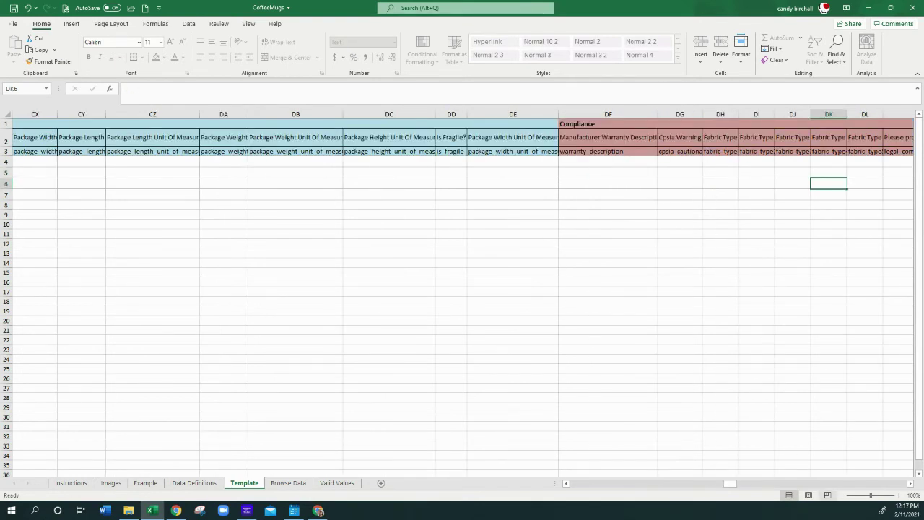
# Examine the allowed entries on the Valid Values sheet, from the Required section down through the Compliance section.
pyautogui.moveTo(730, 483); pyautogui.dragTo(579, 493)
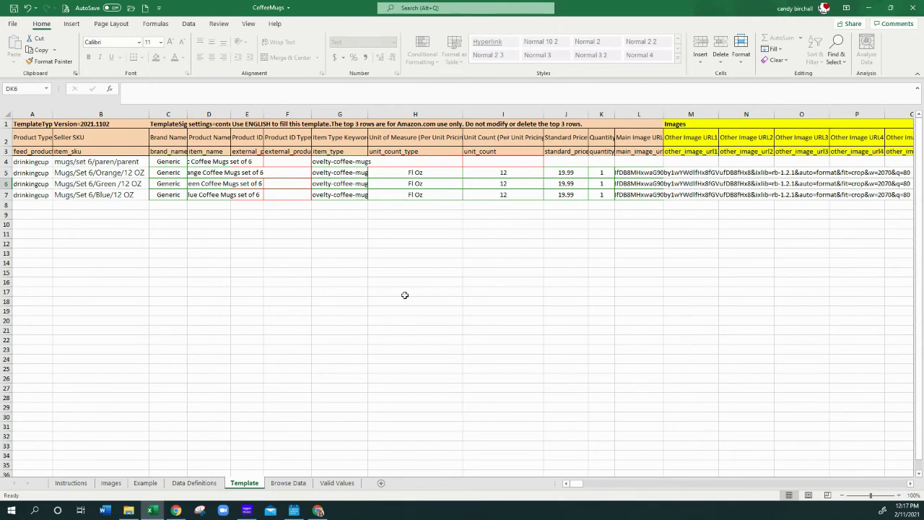
pyautogui.click(297, 483)
pyautogui.click(336, 483)
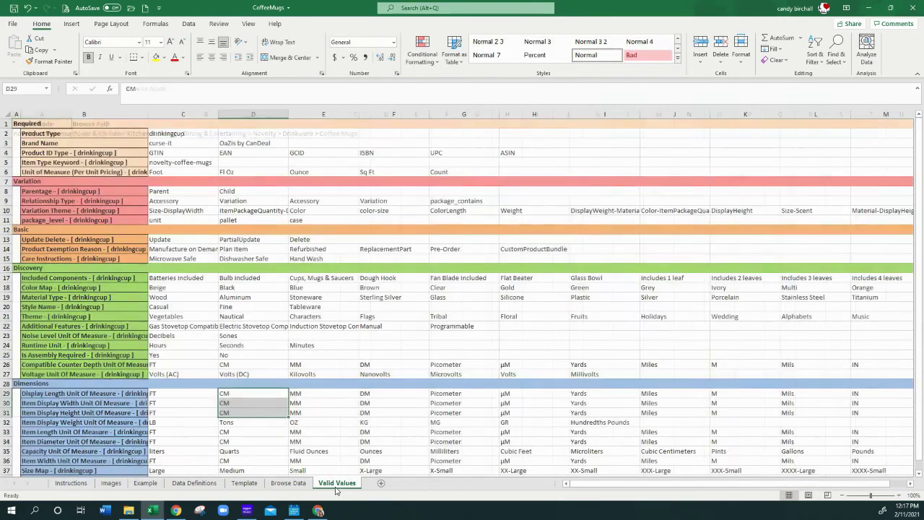
pyautogui.scroll(-3, 69, 322)
pyautogui.scroll(-5, 69, 322)
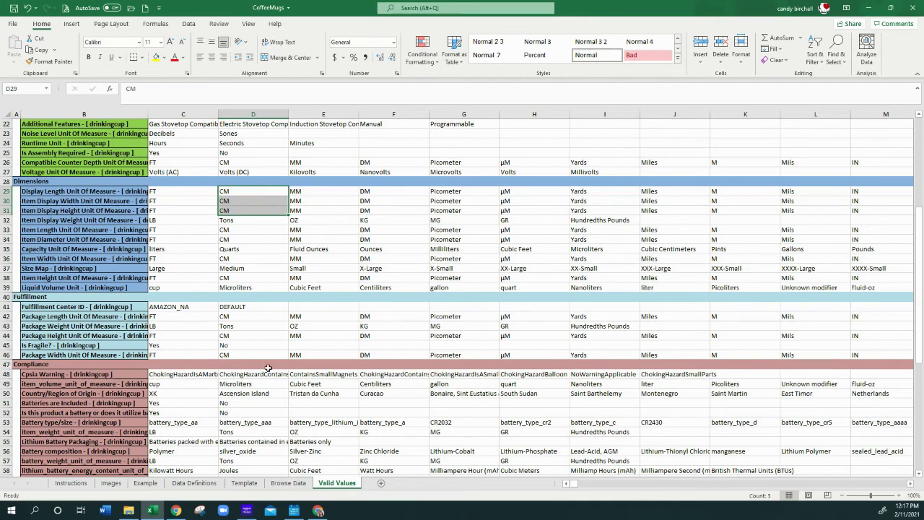
pyautogui.scroll(-5, 572, 233)
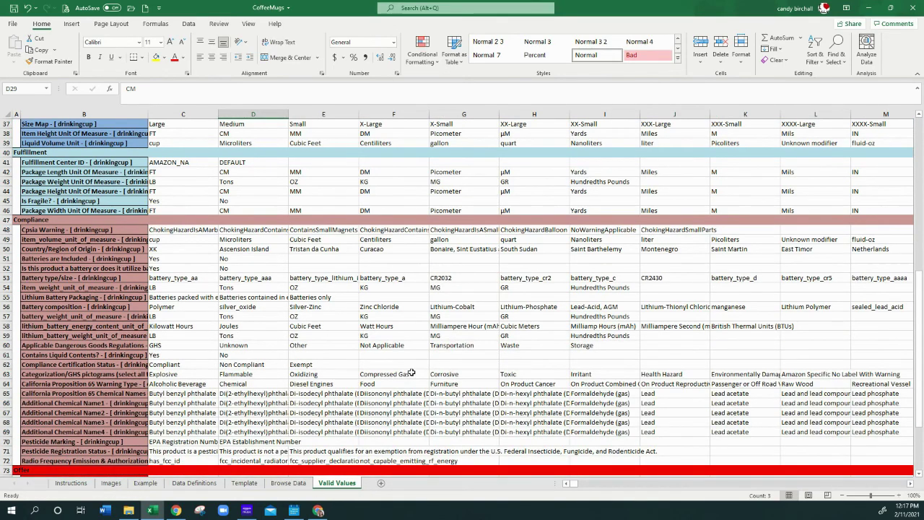
pyautogui.scroll(12, 408, 372)
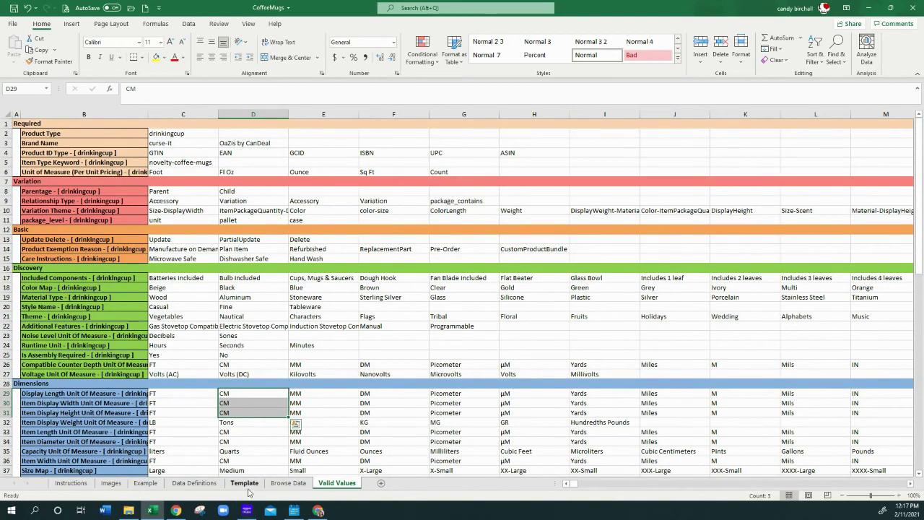
# Review the parent and child rows on the Template sheet, including their product types, seller SKUs, product ID types and item type keywords.
pyautogui.click(244, 483)
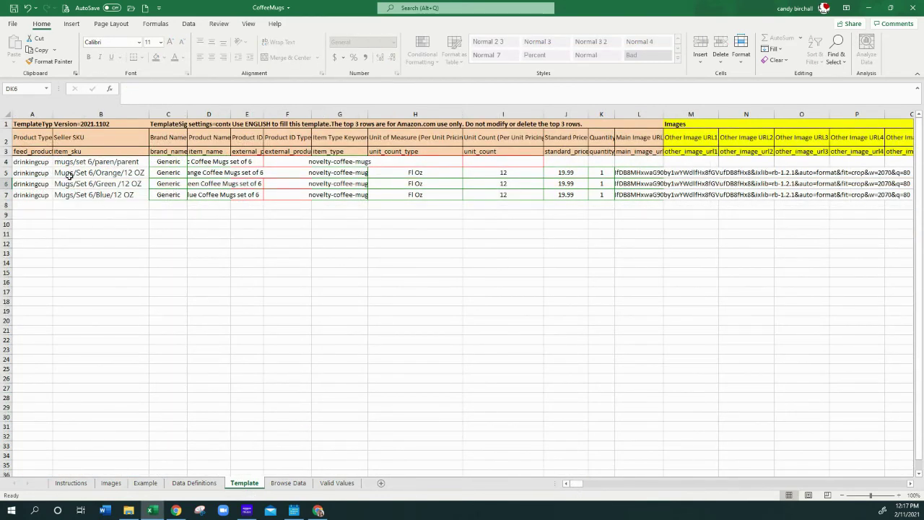
pyautogui.click(20, 163)
pyautogui.moveTo(21, 162)
pyautogui.mouseDown()
pyautogui.moveTo(15, 206)
pyautogui.moveTo(859, 222)
pyautogui.mouseUp()
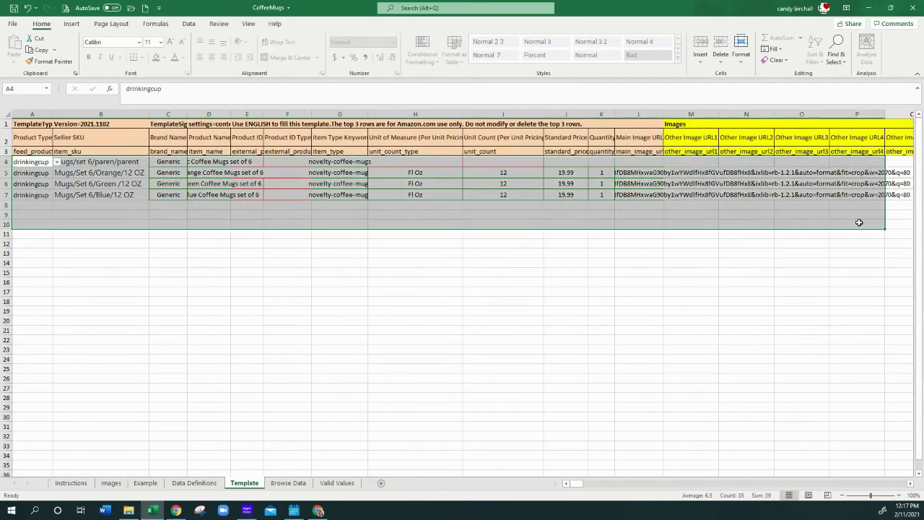
pyautogui.click(20, 163)
pyautogui.moveTo(25, 173); pyautogui.dragTo(28, 195)
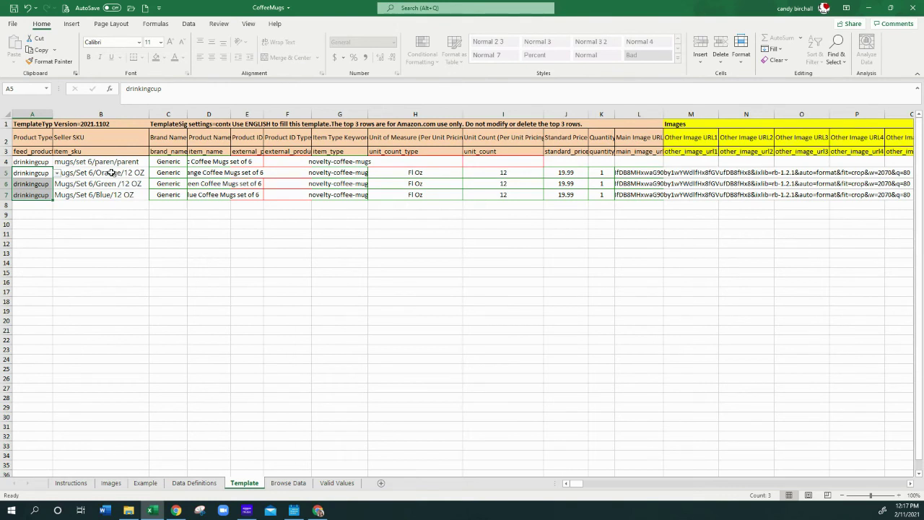
pyautogui.moveTo(112, 172); pyautogui.dragTo(101, 201)
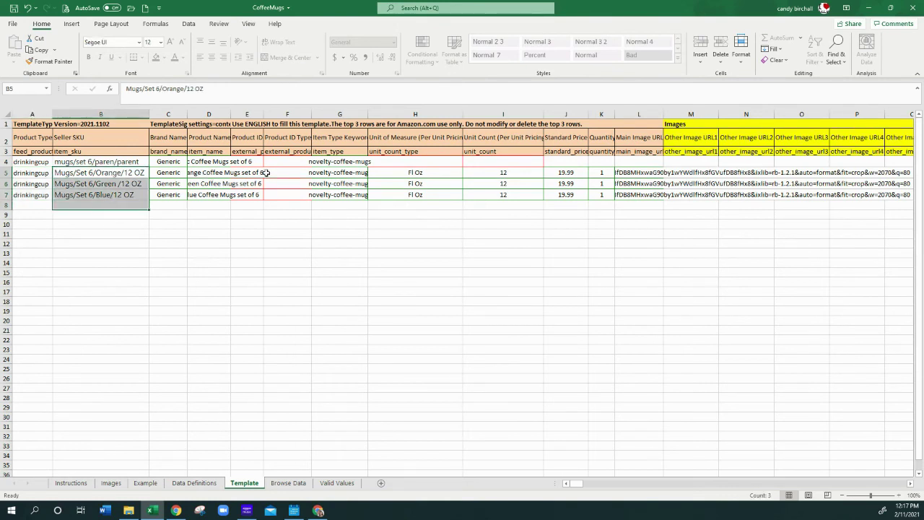
pyautogui.moveTo(274, 173); pyautogui.dragTo(327, 196)
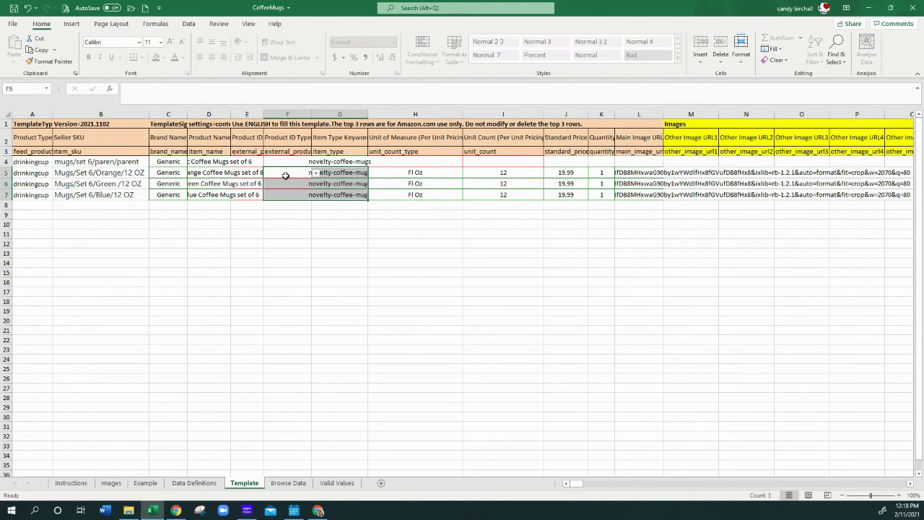
# Review the child rows' unit, price and image entries and the Variation columns from Parentage to Variation Theme.
pyautogui.click(397, 162)
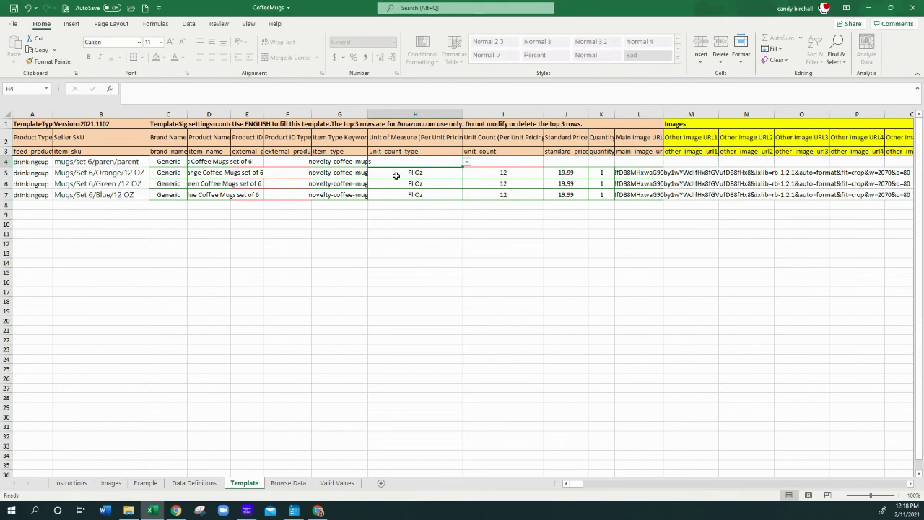
pyautogui.moveTo(398, 177); pyautogui.dragTo(895, 195)
pyautogui.moveTo(571, 488); pyautogui.dragTo(603, 488)
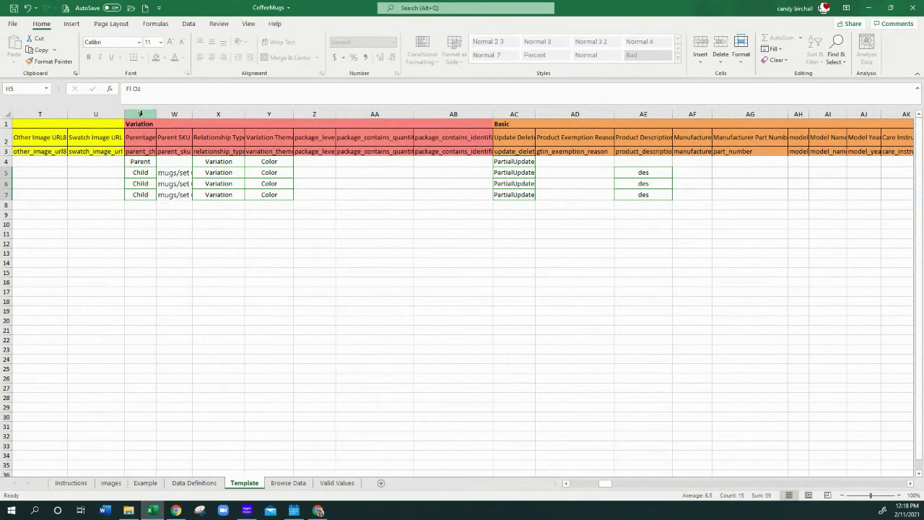
pyautogui.moveTo(140, 114); pyautogui.dragTo(277, 156)
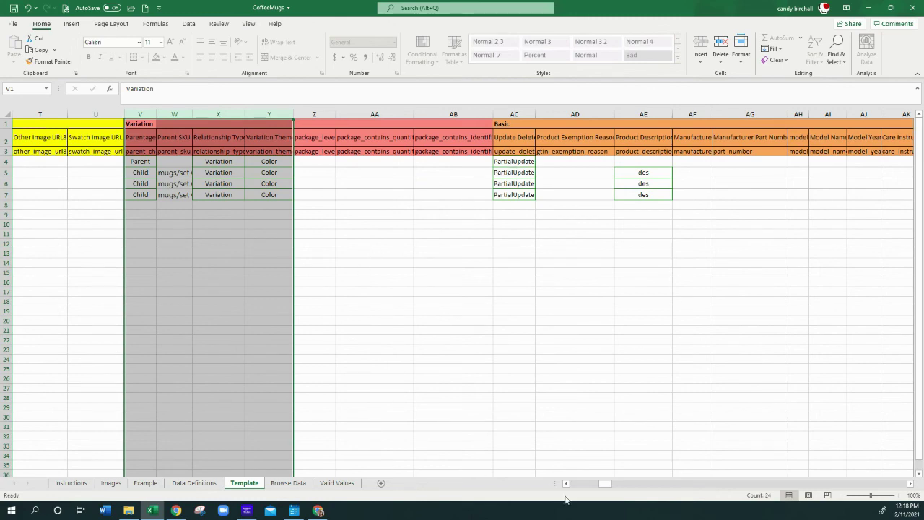
pyautogui.moveTo(605, 483); pyautogui.dragTo(576, 483)
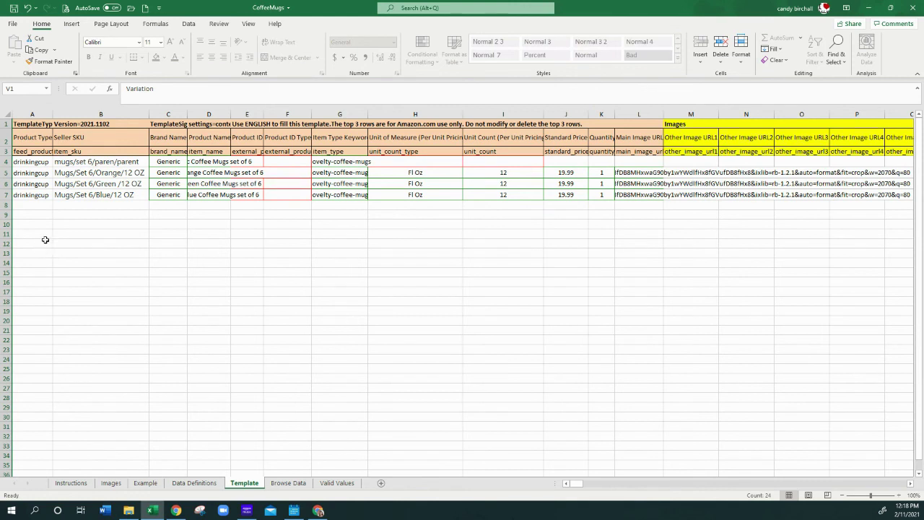
pyautogui.click(31, 215)
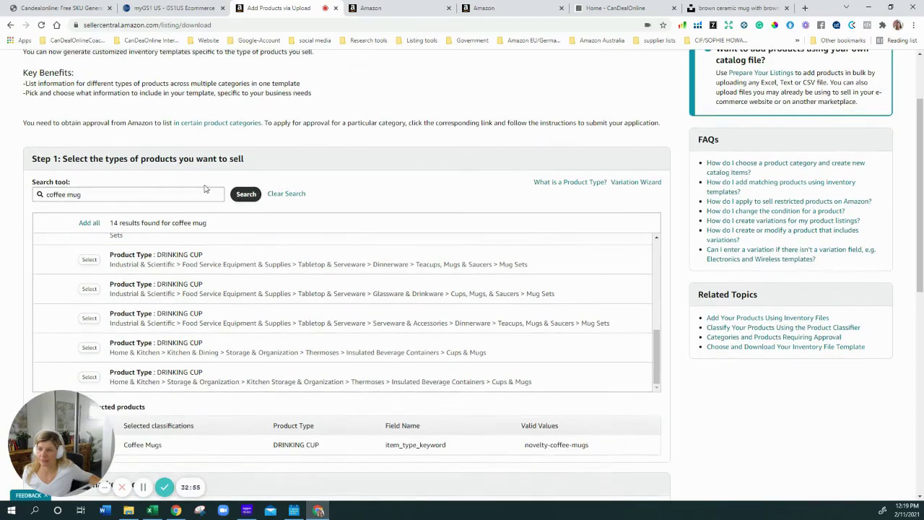
# Open the Upload your Inventory File page under Add Products via Upload in Amazon Seller Central.
pyautogui.scroll(1, 204, 188)
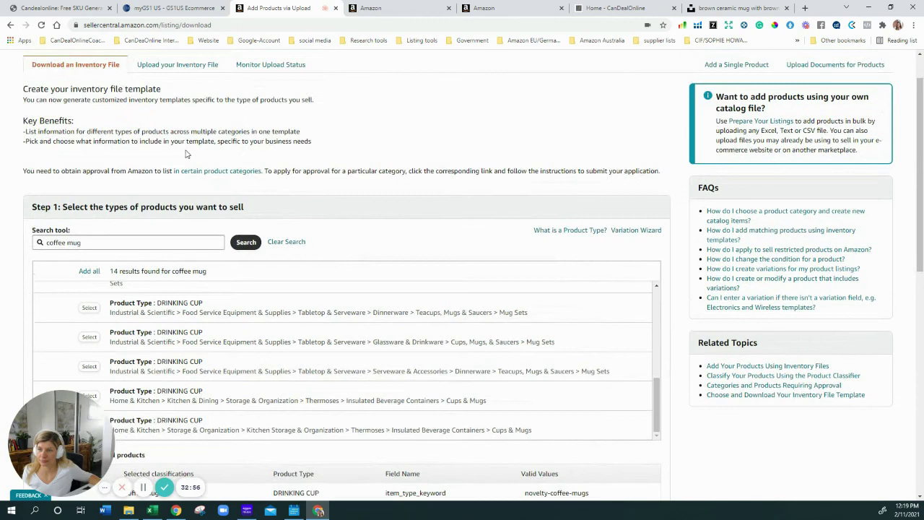
pyautogui.click(189, 65)
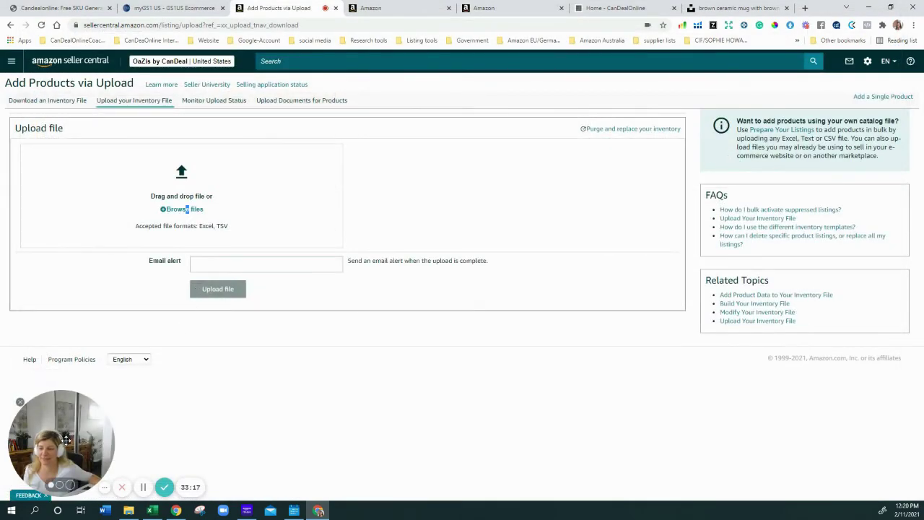
pyautogui.click(70, 485)
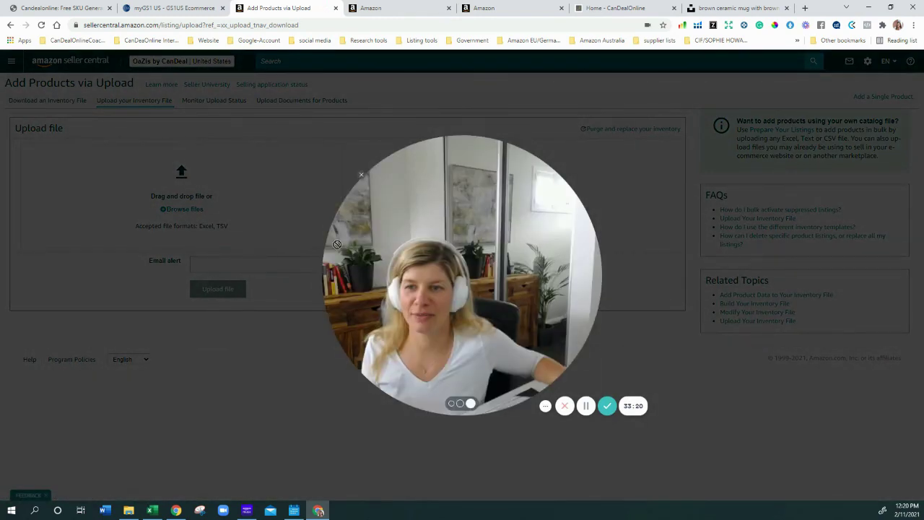